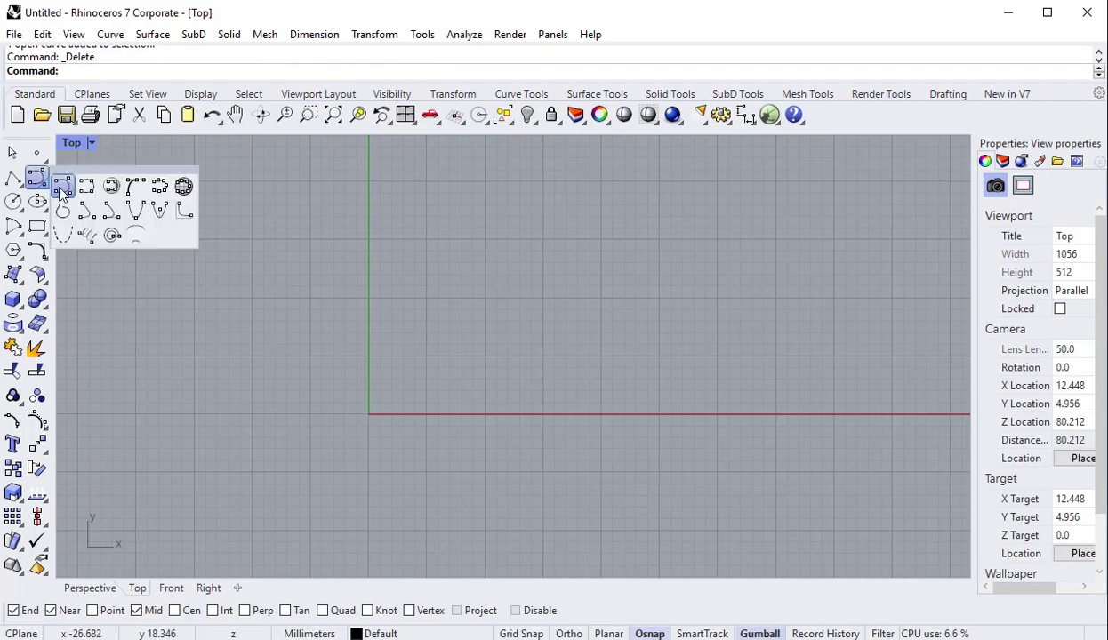
Draw a large open hook-shaped interpolated curve through points in the Top view.
{"action": "left_click_drag", "start_coordinate": [133, 171], "coordinate": [143, 164]}
{"action": "left_click", "coordinate": [103, 188]}
{"action": "scroll", "coordinate": [496, 282], "scroll_direction": "up", "scroll_amount": 1}
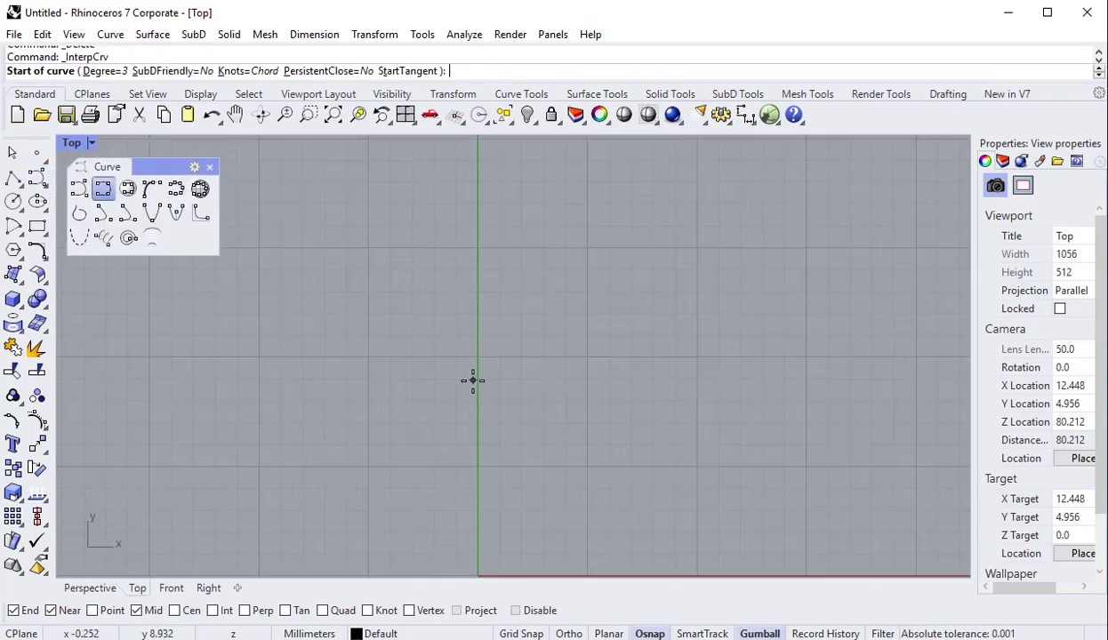
{"action": "scroll", "coordinate": [481, 347], "scroll_direction": "up", "scroll_amount": 2}
{"action": "scroll", "coordinate": [497, 319], "scroll_direction": "up", "scroll_amount": 1}
{"action": "left_click", "coordinate": [424, 339]}
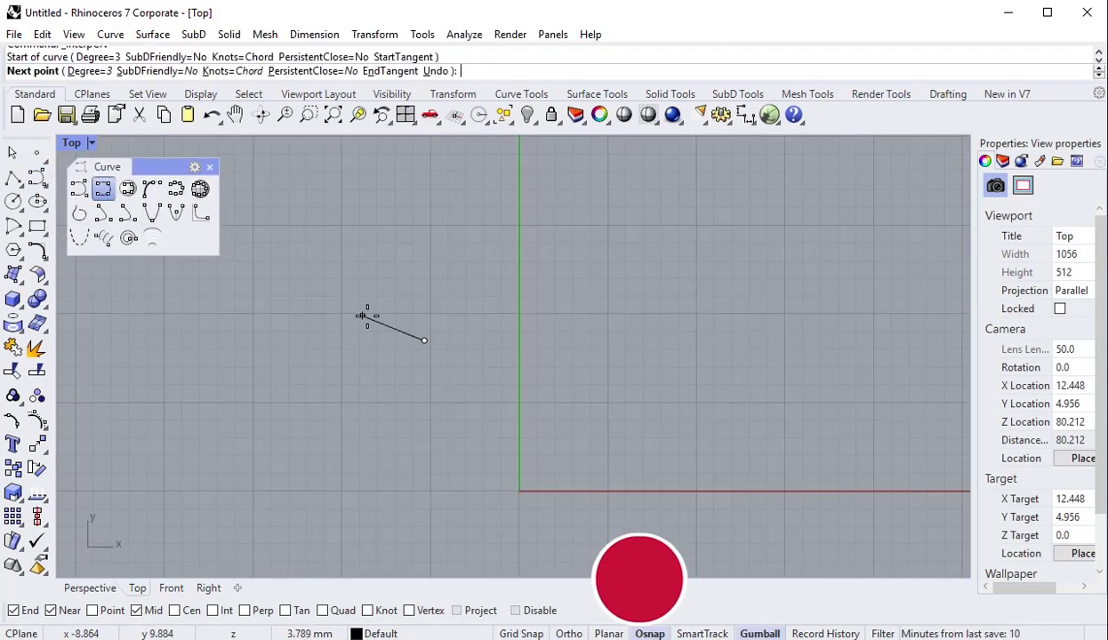
{"action": "left_click", "coordinate": [374, 314]}
{"action": "left_click", "coordinate": [325, 245]}
{"action": "right_click_drag", "start_coordinate": [336, 161], "coordinate": [363, 275]}
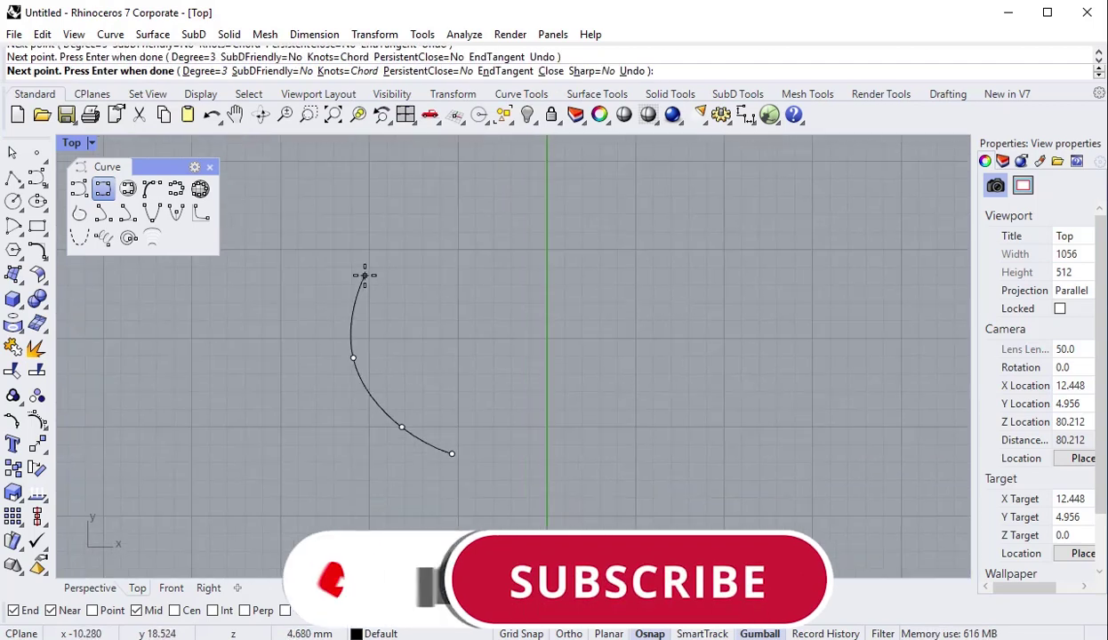
{"action": "left_click", "coordinate": [367, 263]}
{"action": "left_click", "coordinate": [476, 219]}
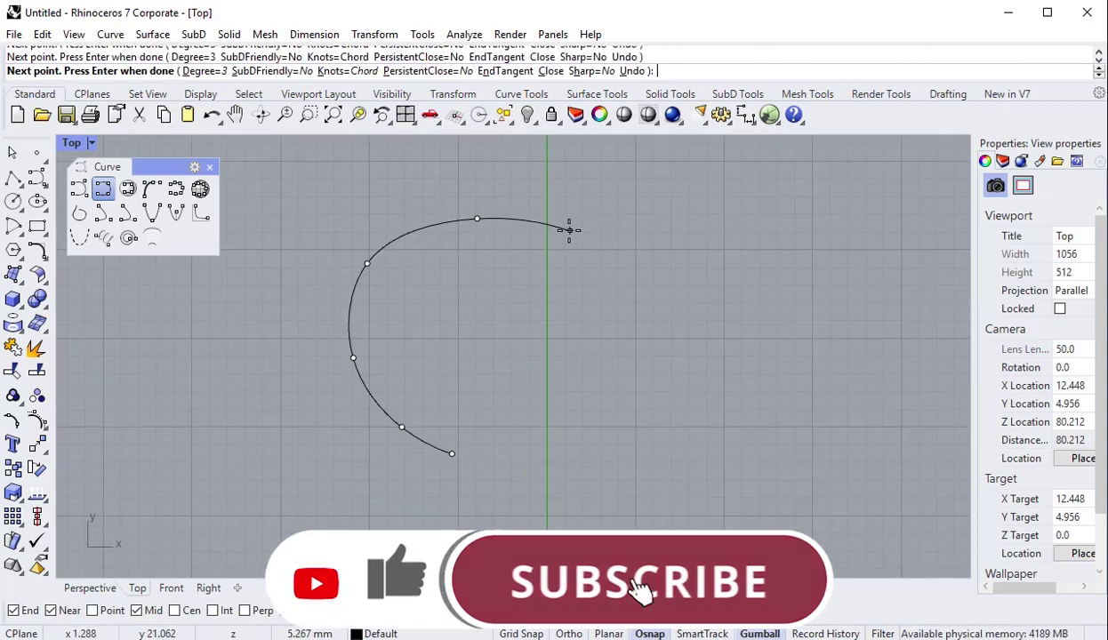
{"action": "right_click_drag", "start_coordinate": [685, 445], "coordinate": [661, 285]}
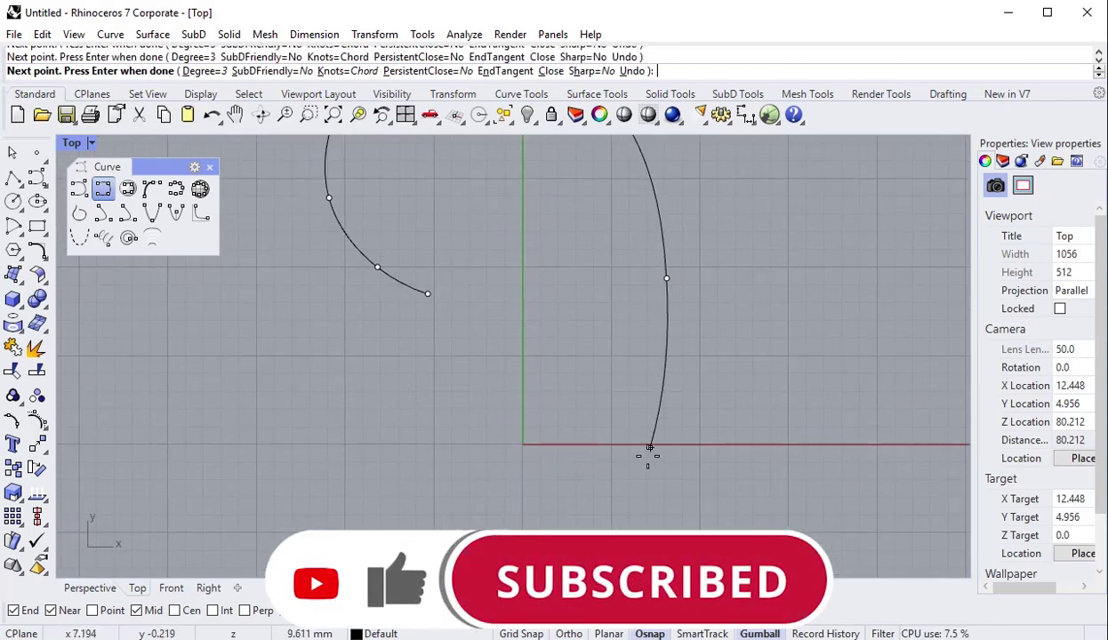
{"action": "right_click", "coordinate": [499, 525]}
{"action": "right_click_drag", "start_coordinate": [503, 410], "coordinate": [414, 365]}
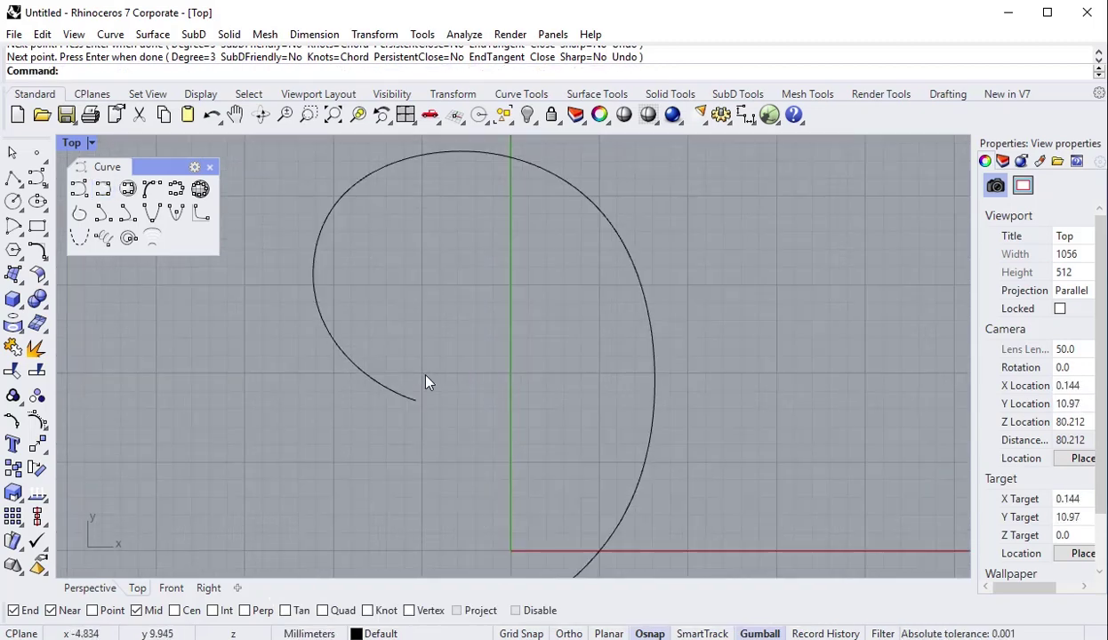
Show control points and drag the top and left points to reshape the hook's bends.
{"action": "left_click", "coordinate": [680, 410]}
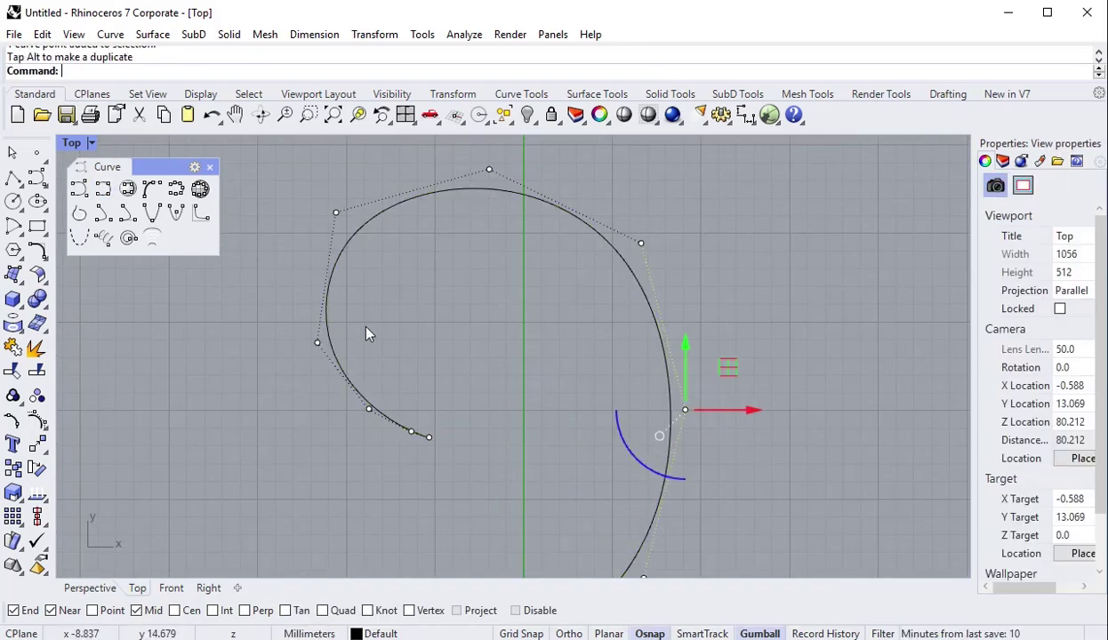
{"action": "right_click_drag", "start_coordinate": [366, 329], "coordinate": [420, 360]}
{"action": "left_click", "coordinate": [394, 243]}
{"action": "left_click_drag", "start_coordinate": [441, 198], "coordinate": [445, 193]}
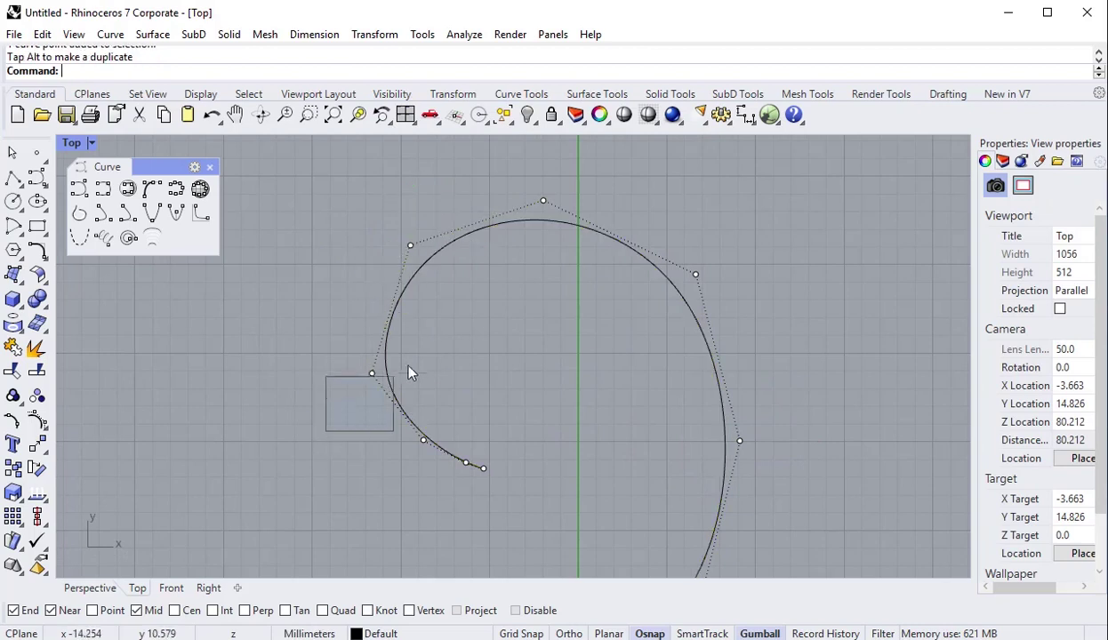
{"action": "left_click_drag", "start_coordinate": [324, 432], "coordinate": [392, 375]}
{"action": "left_click_drag", "start_coordinate": [372, 373], "coordinate": [430, 334]}
{"action": "key", "text": "Escape"}
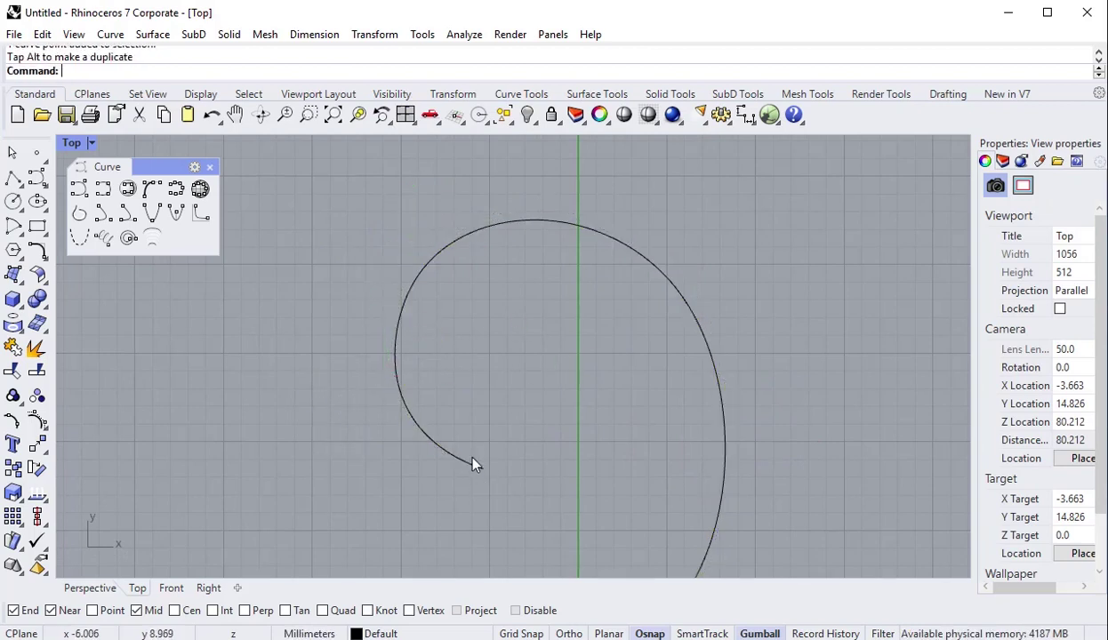
{"action": "right_click_drag", "start_coordinate": [472, 463], "coordinate": [380, 434]}
{"action": "left_click", "coordinate": [102, 192]}
{"action": "scroll", "coordinate": [481, 292], "scroll_direction": "up", "scroll_amount": 2}
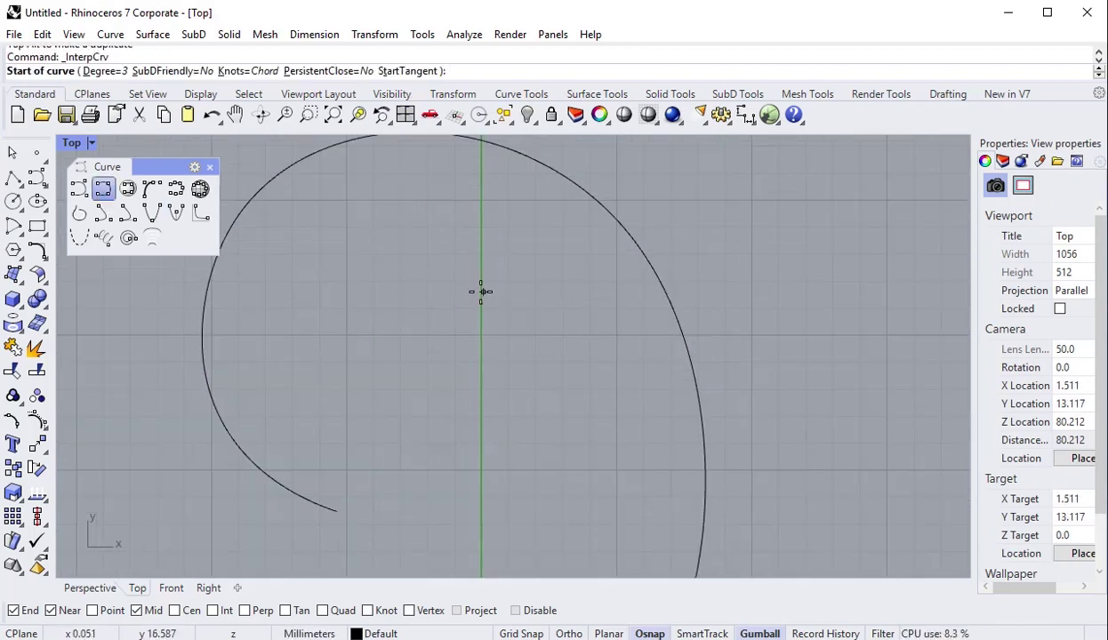
Draw a four-point interpolated curve inside the hook, running from its upper interior down past its lower end.
{"action": "left_click", "coordinate": [397, 266]}
{"action": "left_click", "coordinate": [507, 287]}
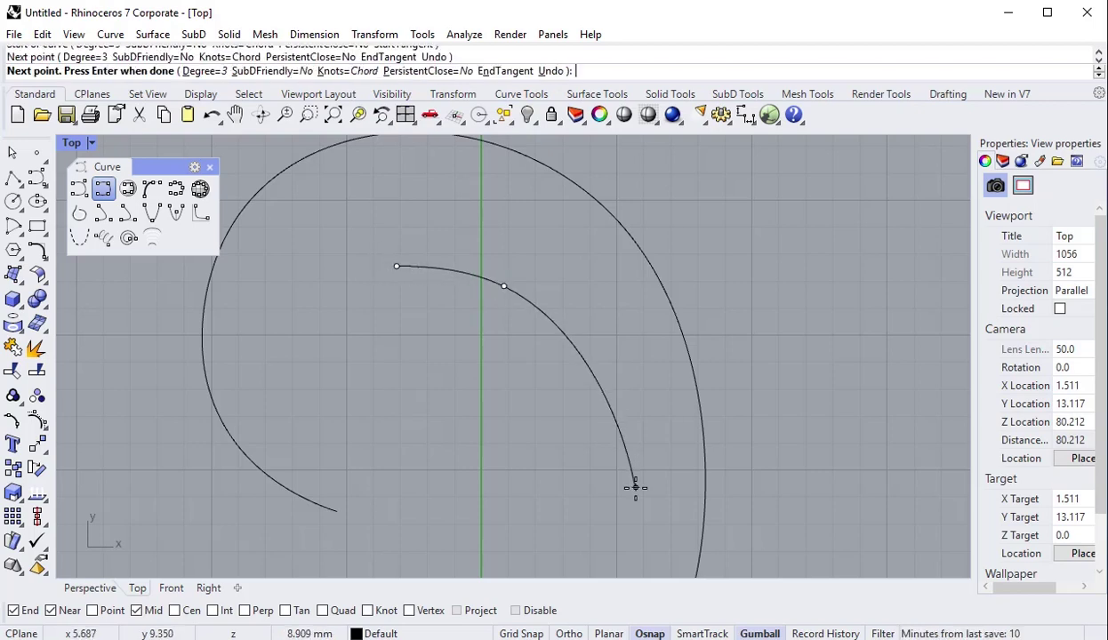
{"action": "right_click_drag", "start_coordinate": [636, 488], "coordinate": [653, 422]}
{"action": "key", "text": "ctrl+z"}
{"action": "left_click", "coordinate": [538, 258]}
{"action": "right_click_drag", "start_coordinate": [570, 377], "coordinate": [605, 346]}
{"action": "left_click", "coordinate": [603, 411]}
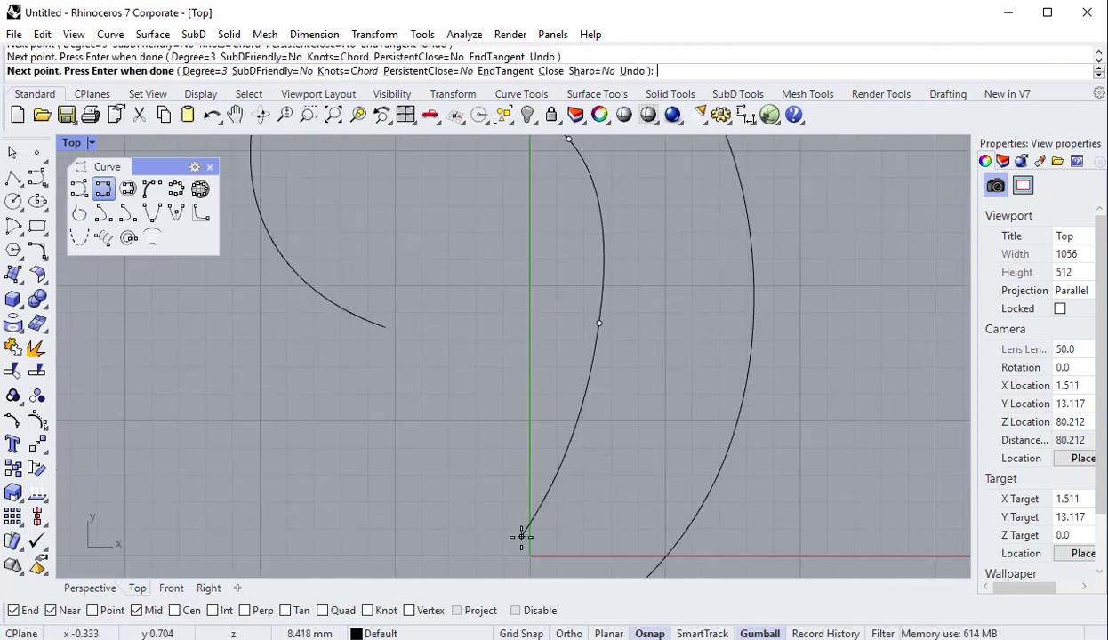
{"action": "mouse_move", "coordinate": [520, 537]}
{"action": "right_mouse_down"}
{"action": "mouse_move", "coordinate": [549, 415]}
{"action": "mouse_move", "coordinate": [554, 285]}
{"action": "right_mouse_up"}
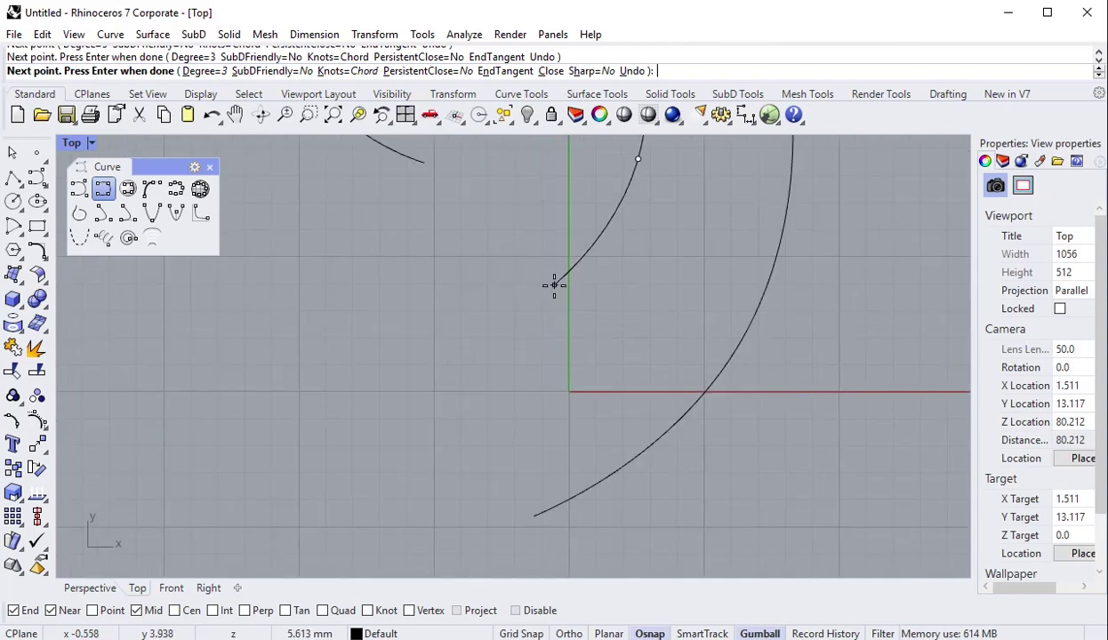
{"action": "left_click", "coordinate": [450, 378]}
{"action": "key", "text": "Return"}
Zoom the view and check the outer hook curve by selecting, then deselecting it.
{"action": "scroll", "coordinate": [498, 454], "scroll_direction": "down", "scroll_amount": 3}
{"action": "scroll", "coordinate": [540, 445], "scroll_direction": "up", "scroll_amount": 2}
{"action": "scroll", "coordinate": [454, 310], "scroll_direction": "up", "scroll_amount": 2}
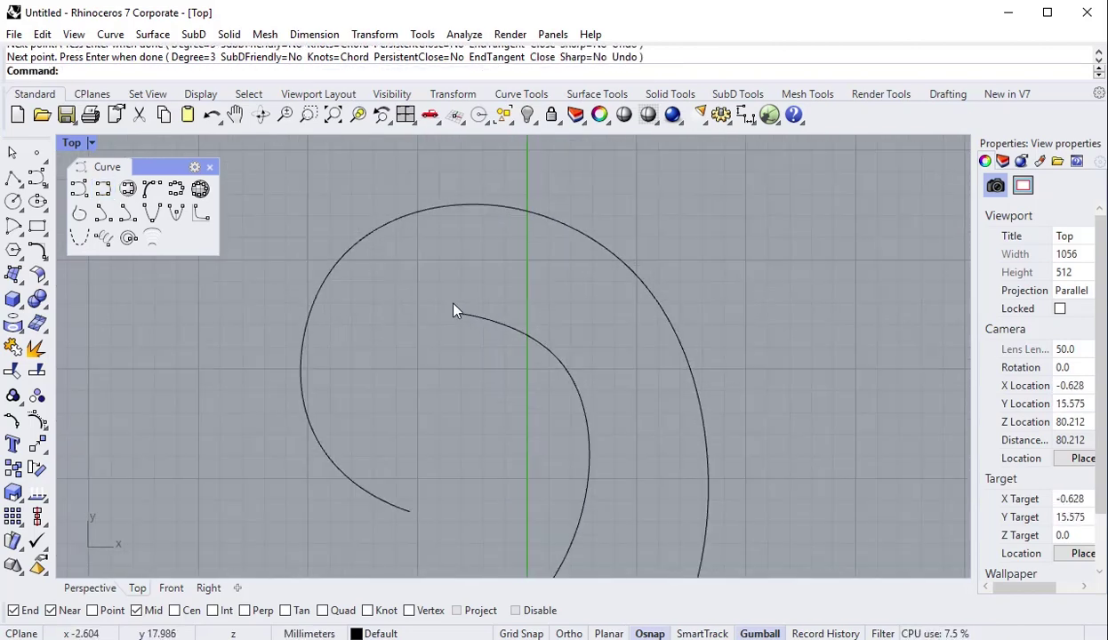
{"action": "left_click", "coordinate": [328, 263]}
{"action": "left_click", "coordinate": [75, 383]}
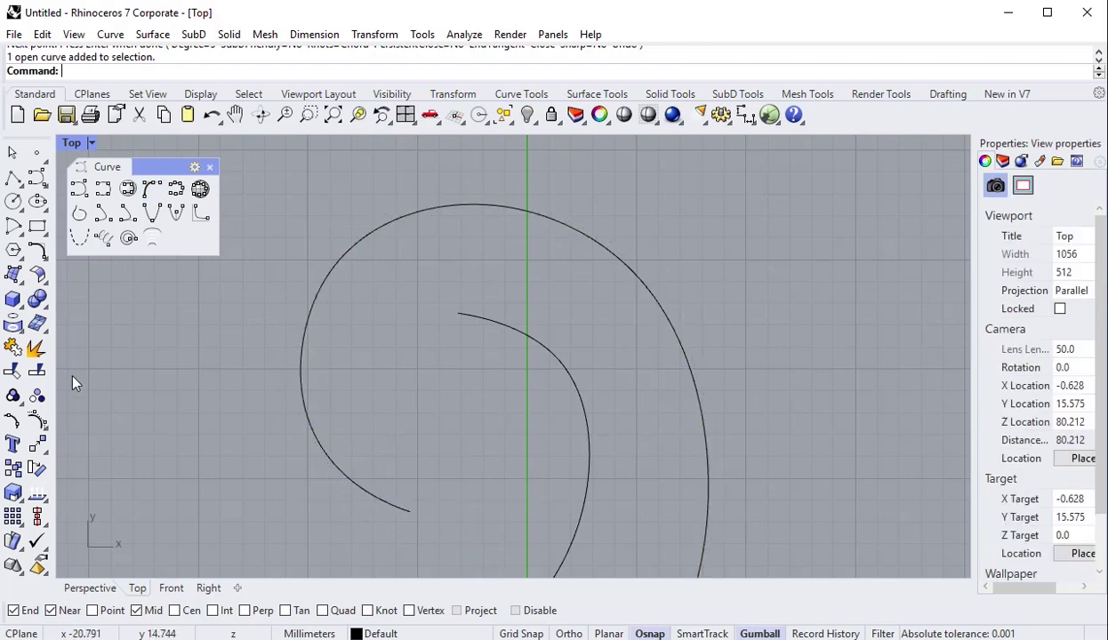
Draw an upright circle by diameter across the lower ends of the two curves.
{"action": "left_click", "coordinate": [22, 210]}
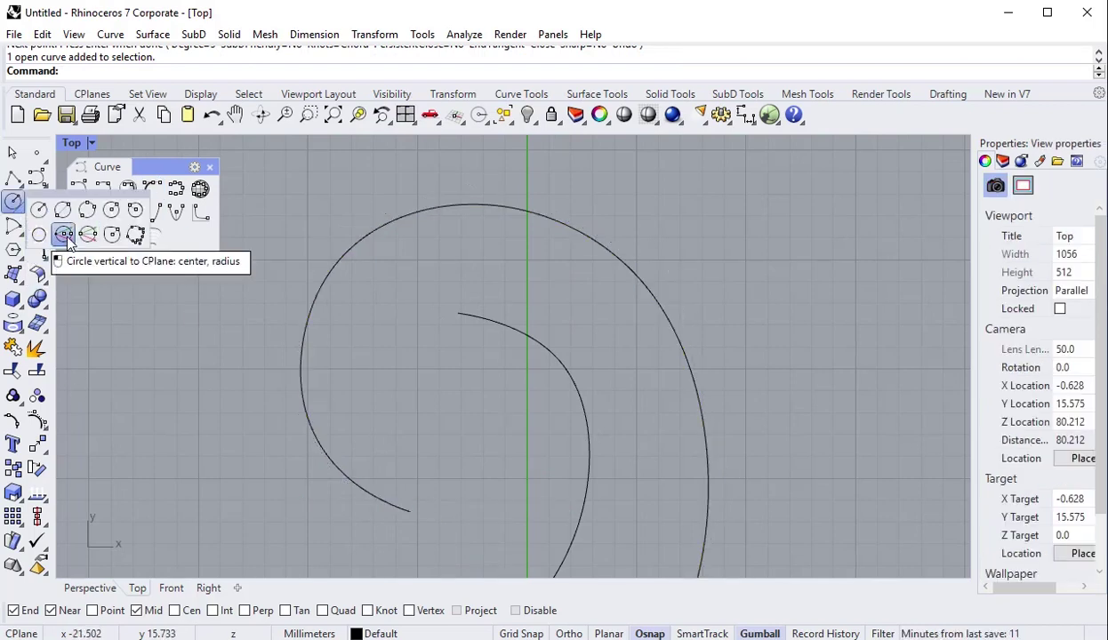
{"action": "left_click", "coordinate": [62, 209]}
{"action": "left_click", "coordinate": [458, 313]}
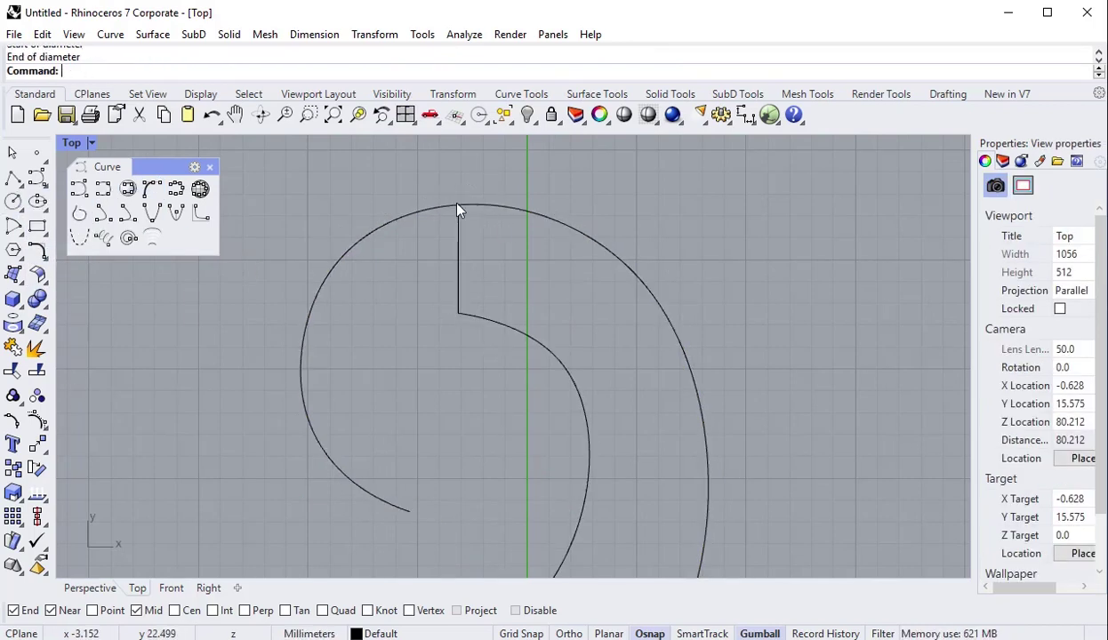
{"action": "right_click_drag", "start_coordinate": [558, 439], "coordinate": [525, 199]}
{"action": "left_click", "coordinate": [399, 447]}
{"action": "key", "text": "Escape"}
In Perspective, gumball-scale the top upright circle into a narrow vertical ellipse.
{"action": "scroll", "coordinate": [437, 458], "scroll_direction": "down", "scroll_amount": 4}
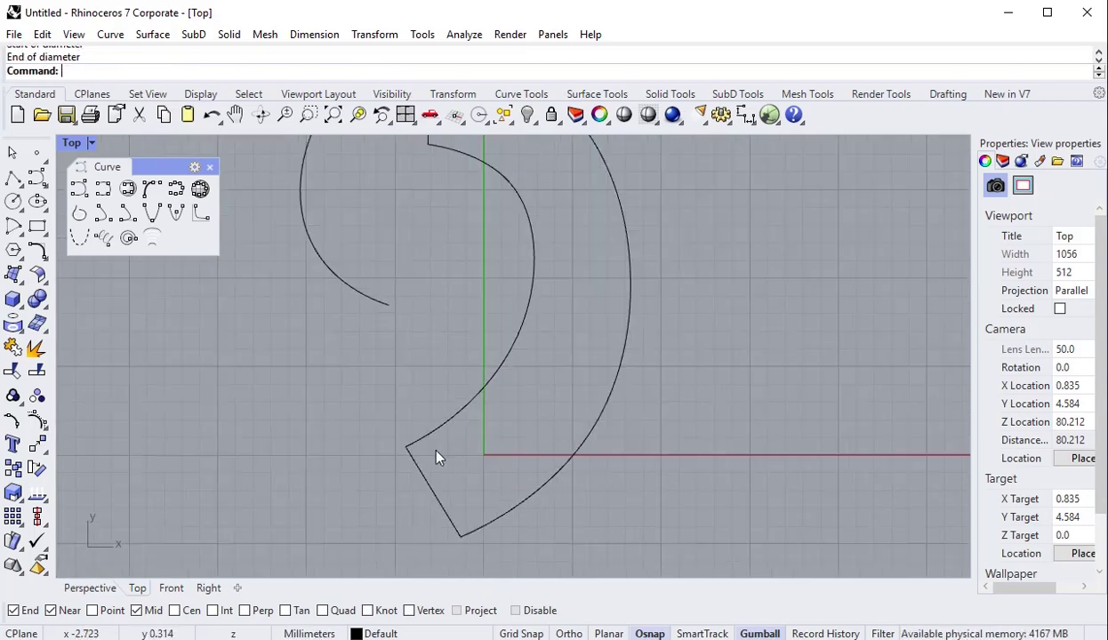
{"action": "key", "text": "Down"}
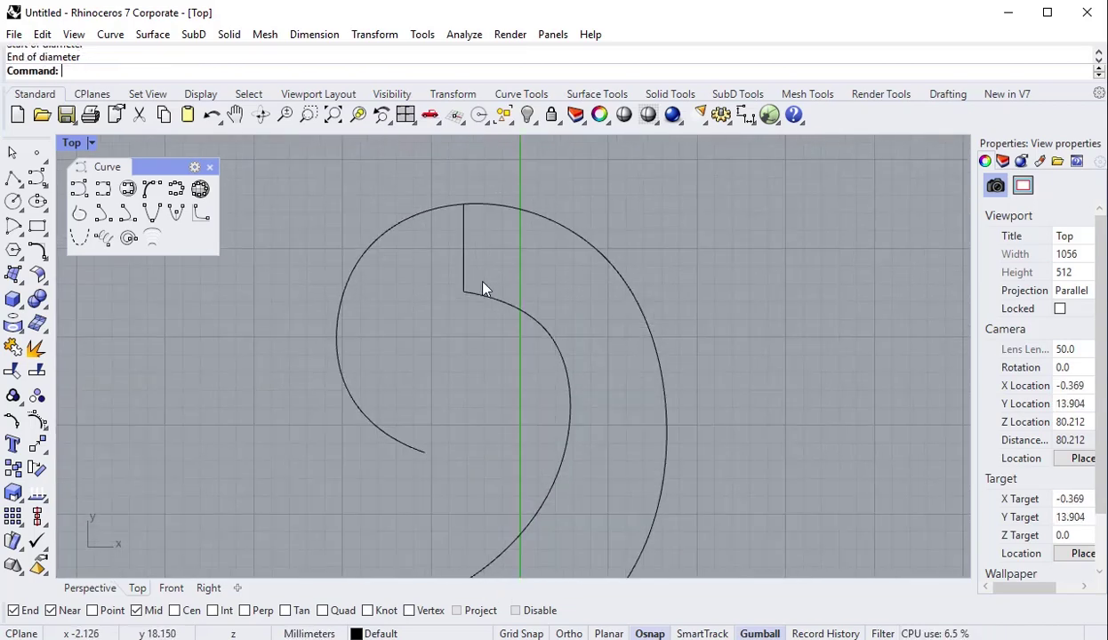
{"action": "key", "text": "Down"}
{"action": "left_click", "coordinate": [478, 486]}
{"action": "left_click", "coordinate": [90, 588]}
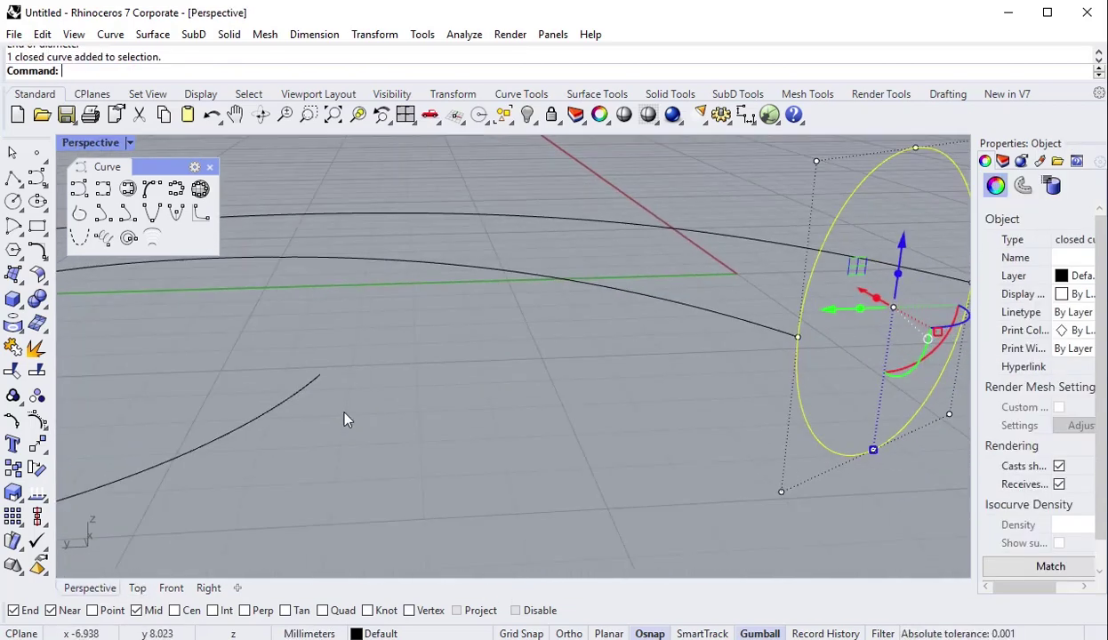
{"action": "mouse_move", "coordinate": [335, 402]}
{"action": "right_mouse_down"}
{"action": "mouse_move", "coordinate": [497, 390]}
{"action": "mouse_move", "coordinate": [374, 382]}
{"action": "mouse_move", "coordinate": [433, 367]}
{"action": "right_mouse_up"}
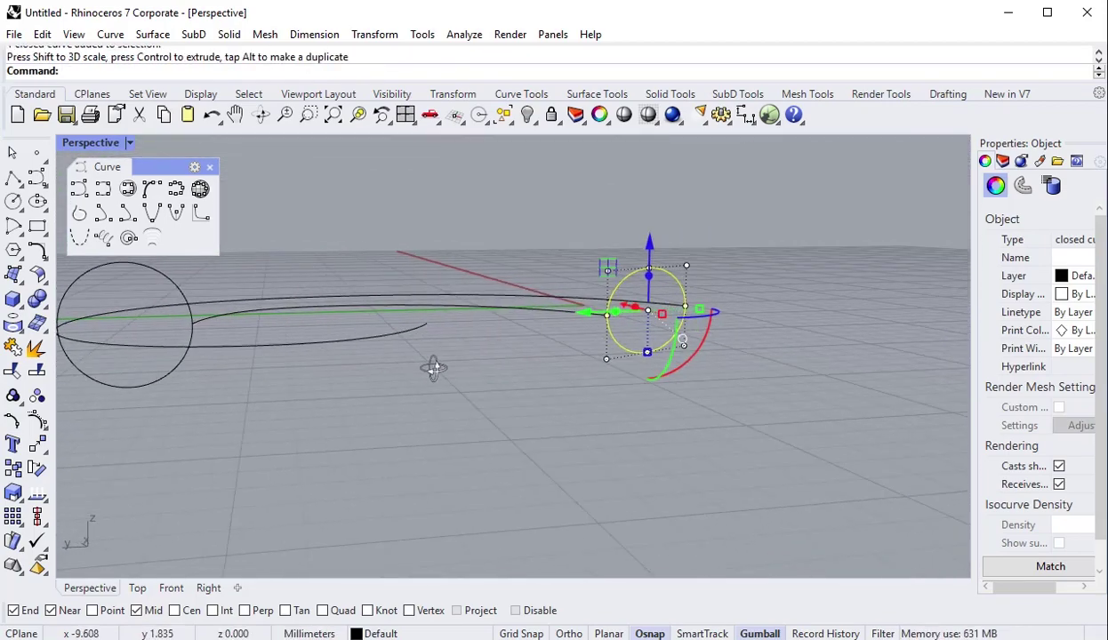
{"action": "left_click_drag", "start_coordinate": [635, 354], "coordinate": [633, 371]}
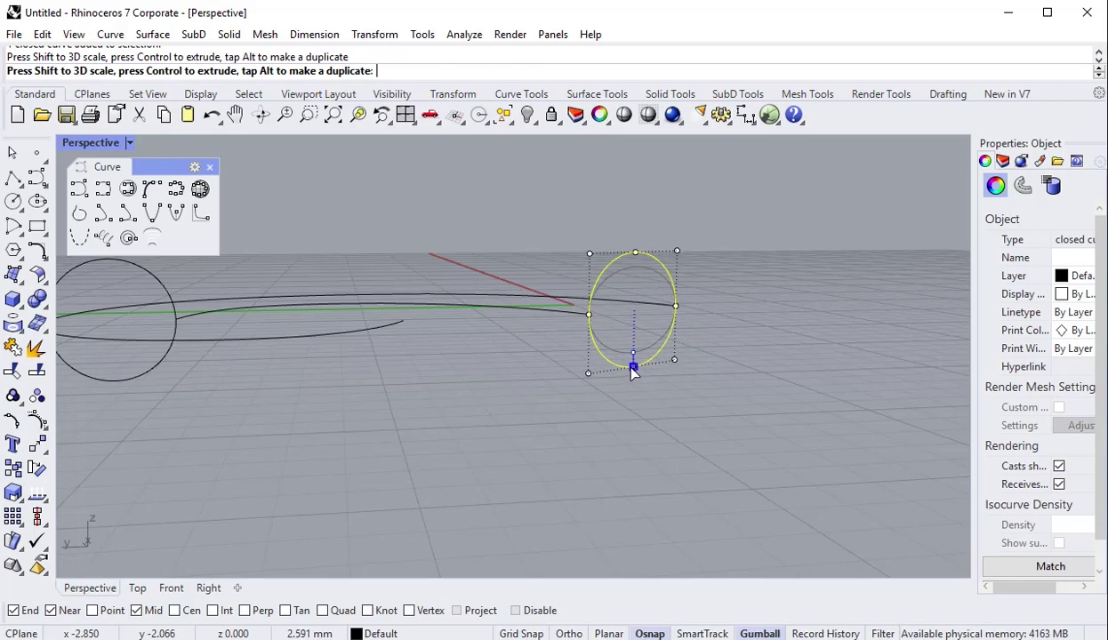
{"action": "mouse_move", "coordinate": [408, 403]}
{"action": "right_mouse_down"}
{"action": "mouse_move", "coordinate": [504, 403]}
{"action": "mouse_move", "coordinate": [322, 421]}
{"action": "right_mouse_up"}
{"action": "left_click_drag", "start_coordinate": [366, 430], "coordinate": [227, 354]}
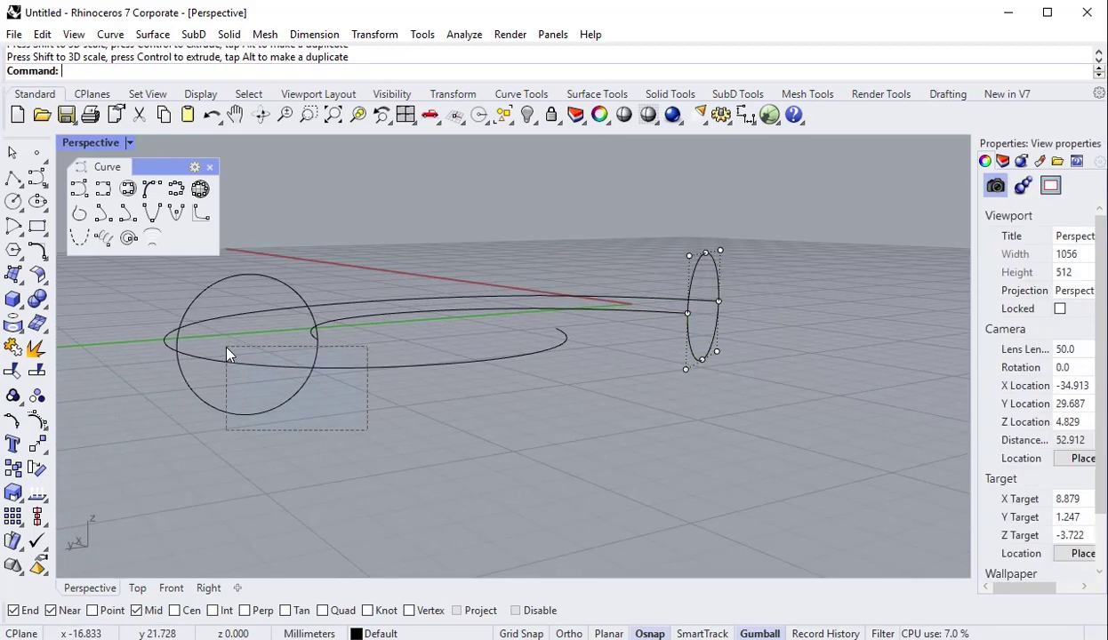
Trim away the lower parts of the circle and ellipse, leaving upright arches over the curves.
{"action": "left_click", "coordinate": [702, 358], "text": "shift"}
{"action": "left_click", "coordinate": [32, 374]}
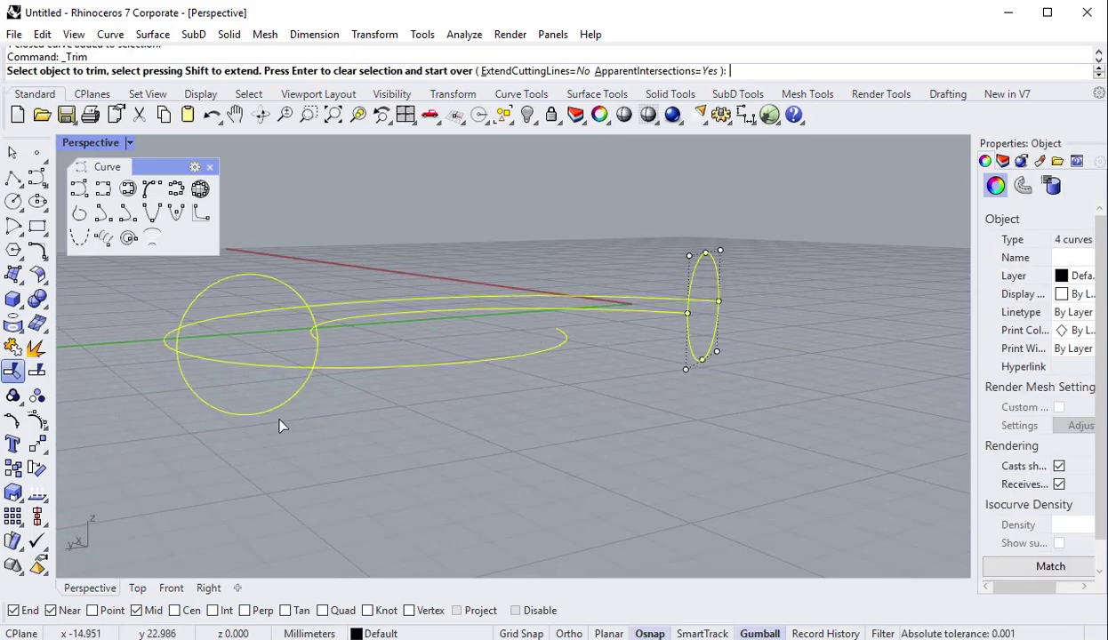
{"action": "left_click", "coordinate": [285, 405]}
{"action": "left_click", "coordinate": [378, 363]}
{"action": "mouse_move", "coordinate": [378, 363]}
{"action": "right_mouse_down"}
{"action": "mouse_move", "coordinate": [556, 432]}
{"action": "mouse_move", "coordinate": [159, 272]}
{"action": "right_mouse_up"}
{"action": "left_click", "coordinate": [626, 400]}
{"action": "key", "text": "Escape"}
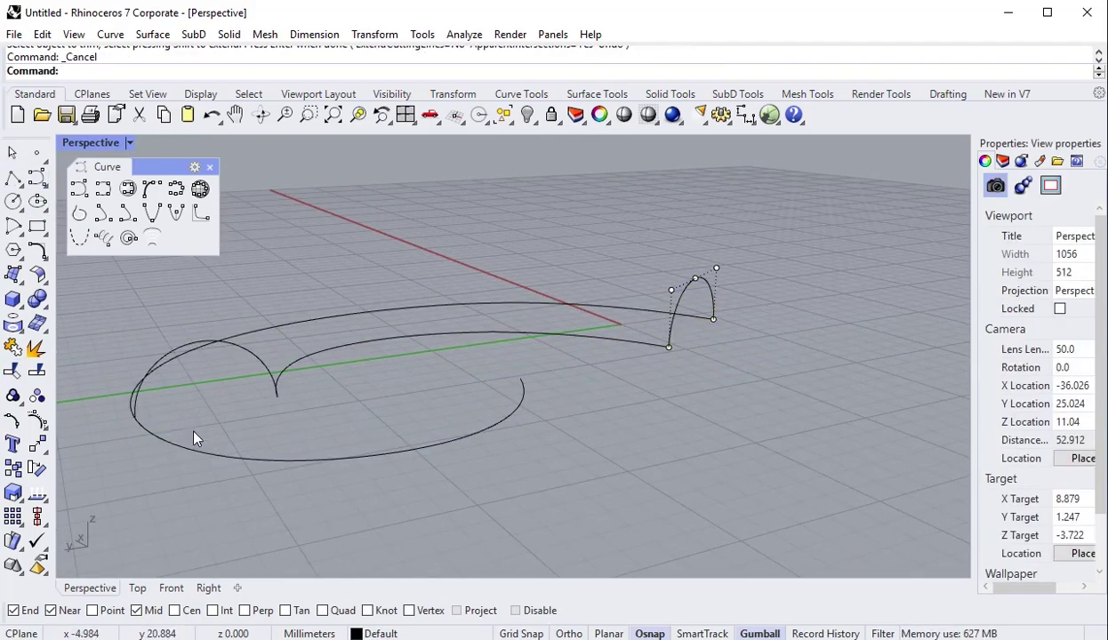
Split the outer curve in two with a cutting curve, then return to the Top view.
{"action": "left_click", "coordinate": [259, 357]}
{"action": "left_click", "coordinate": [18, 373]}
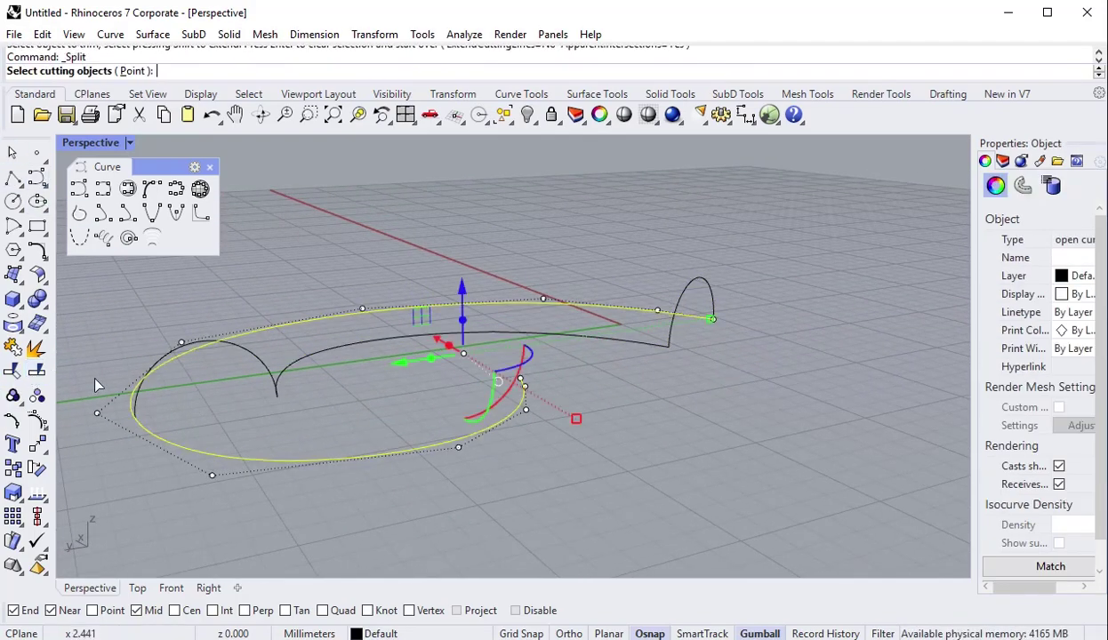
{"action": "left_click", "coordinate": [156, 356]}
{"action": "key", "text": "Return"}
{"action": "left_click", "coordinate": [315, 462]}
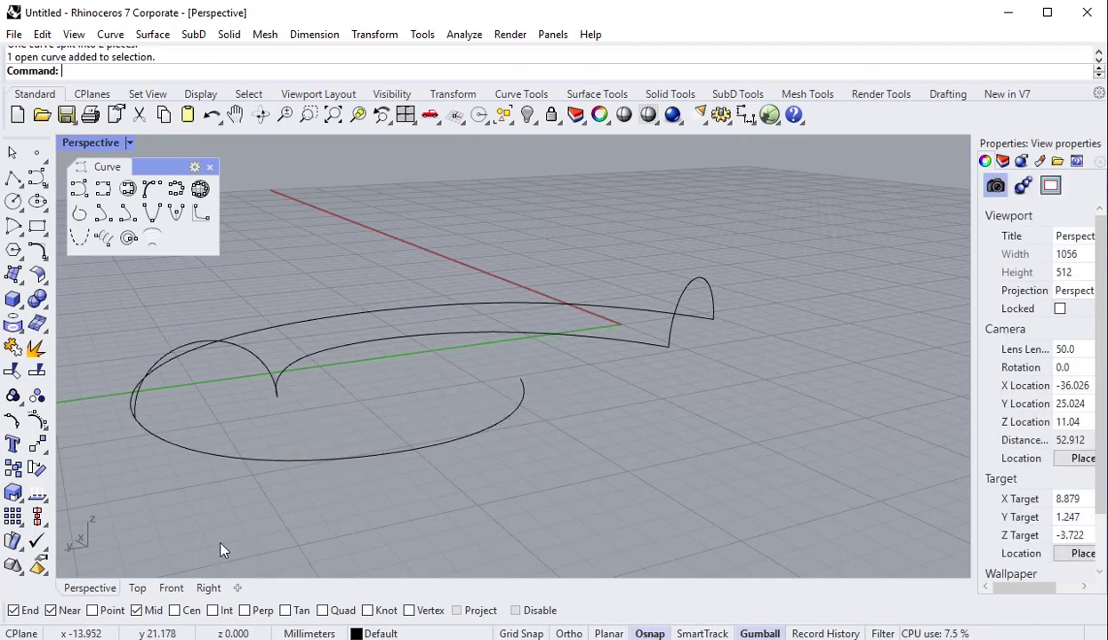
{"action": "left_click", "coordinate": [139, 589]}
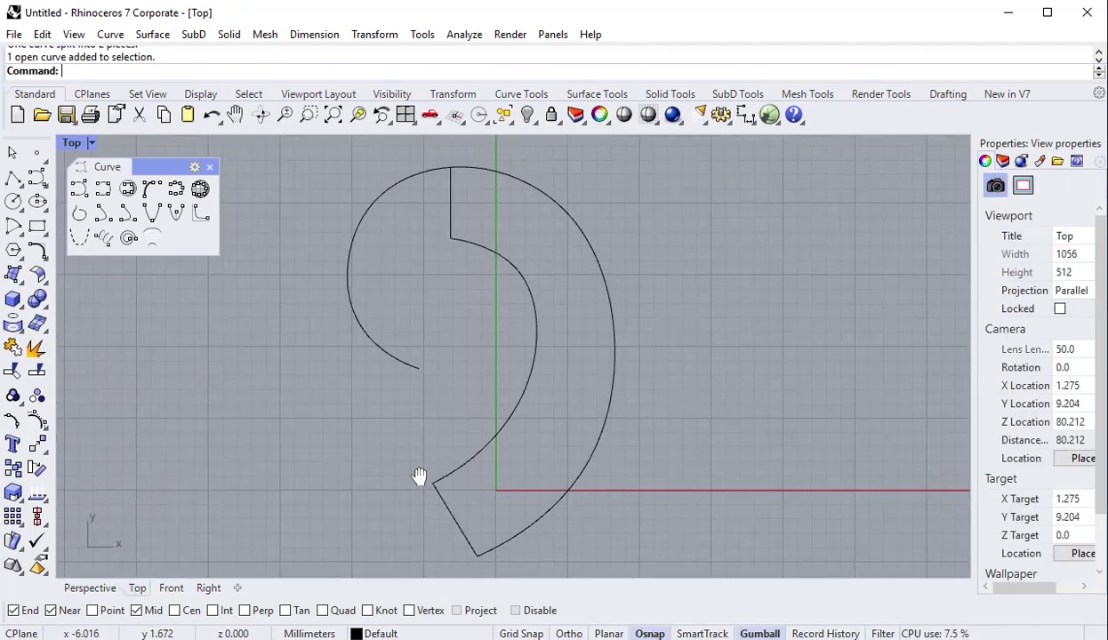
{"action": "left_click", "coordinate": [29, 286]}
{"action": "left_click", "coordinate": [87, 304]}
{"action": "left_click", "coordinate": [497, 435]}
{"action": "left_click", "coordinate": [533, 523]}
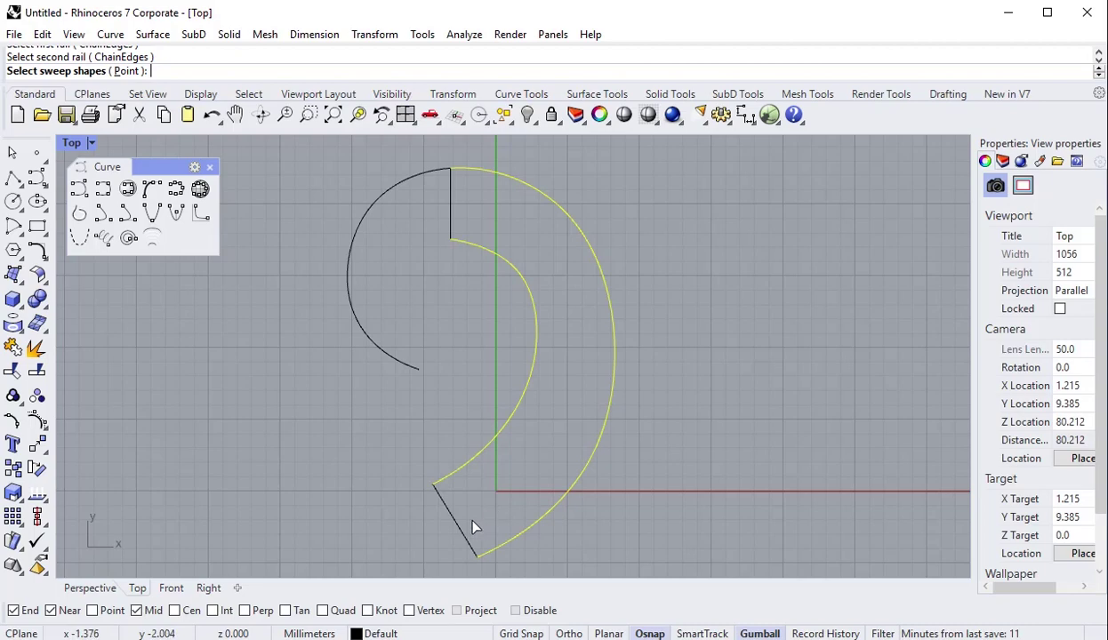
{"action": "key", "text": "Escape"}
{"action": "left_click", "coordinate": [538, 341]}
{"action": "scroll", "coordinate": [502, 279], "scroll_direction": "up", "scroll_amount": 3}
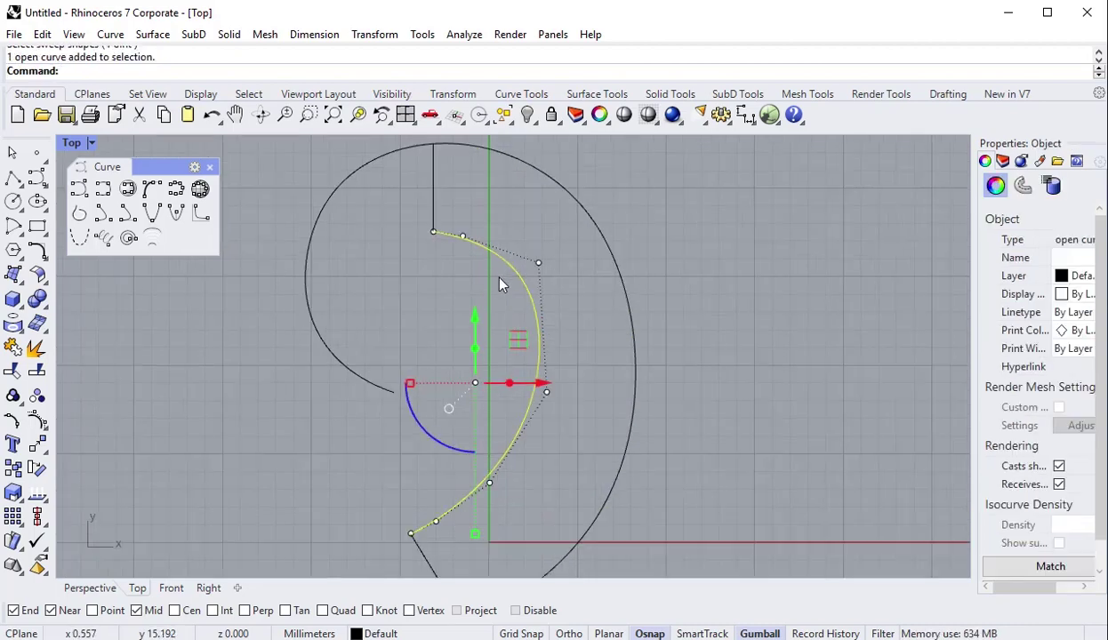
{"action": "scroll", "coordinate": [502, 279], "scroll_direction": "down", "scroll_amount": 2}
{"action": "left_click", "coordinate": [602, 368]}
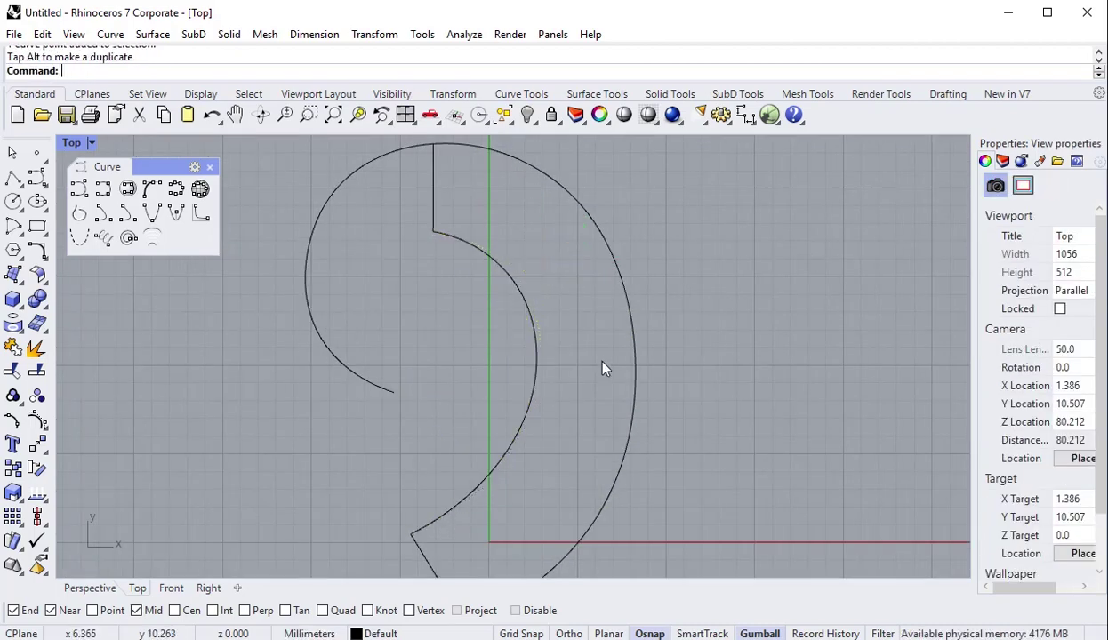
{"action": "left_click", "coordinate": [531, 327]}
{"action": "key", "text": "F10"}
{"action": "left_click", "coordinate": [553, 375]}
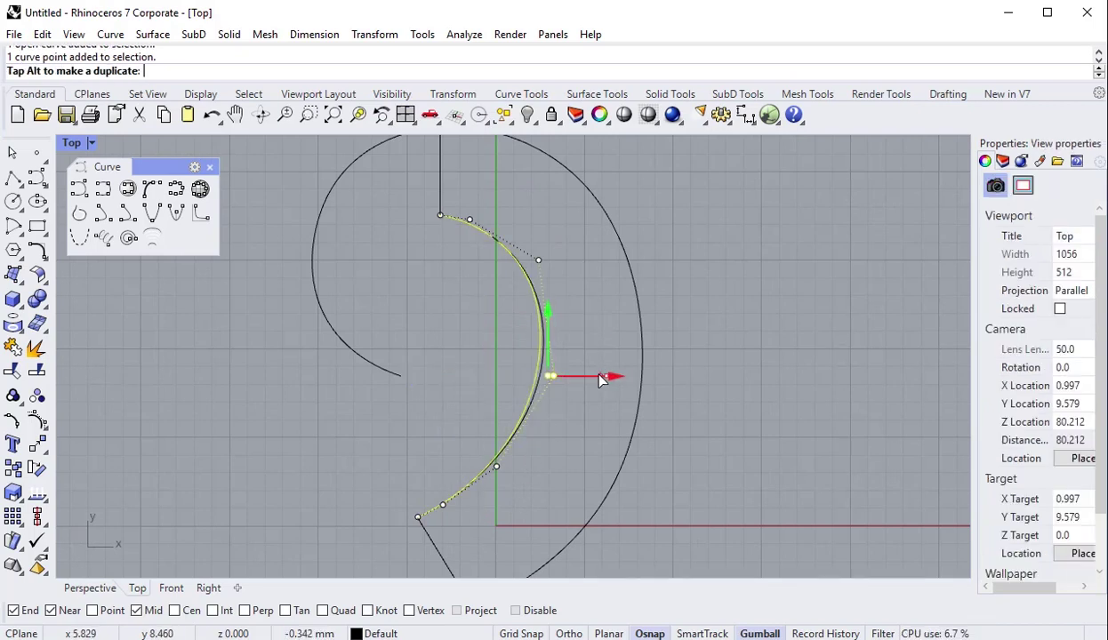
{"action": "key", "text": "Escape"}
{"action": "key", "text": "Escape"}
{"action": "scroll", "coordinate": [537, 313], "scroll_direction": "down", "scroll_amount": 2}
{"action": "left_click", "coordinate": [12, 307]}
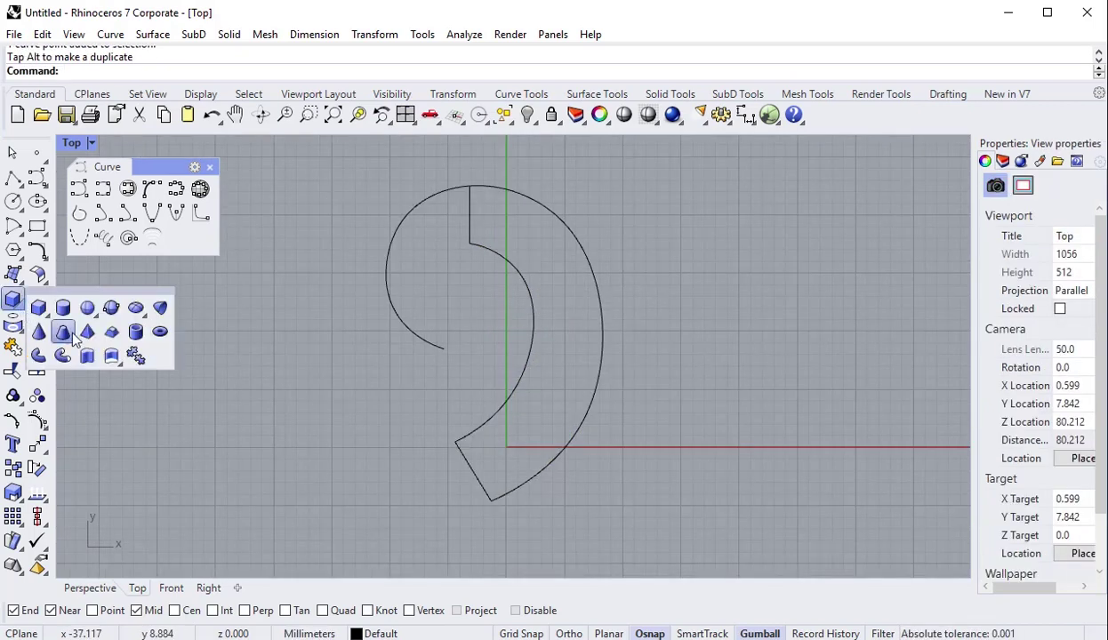
{"action": "left_click", "coordinate": [37, 301]}
{"action": "left_click", "coordinate": [86, 346]}
{"action": "left_click", "coordinate": [505, 398]}
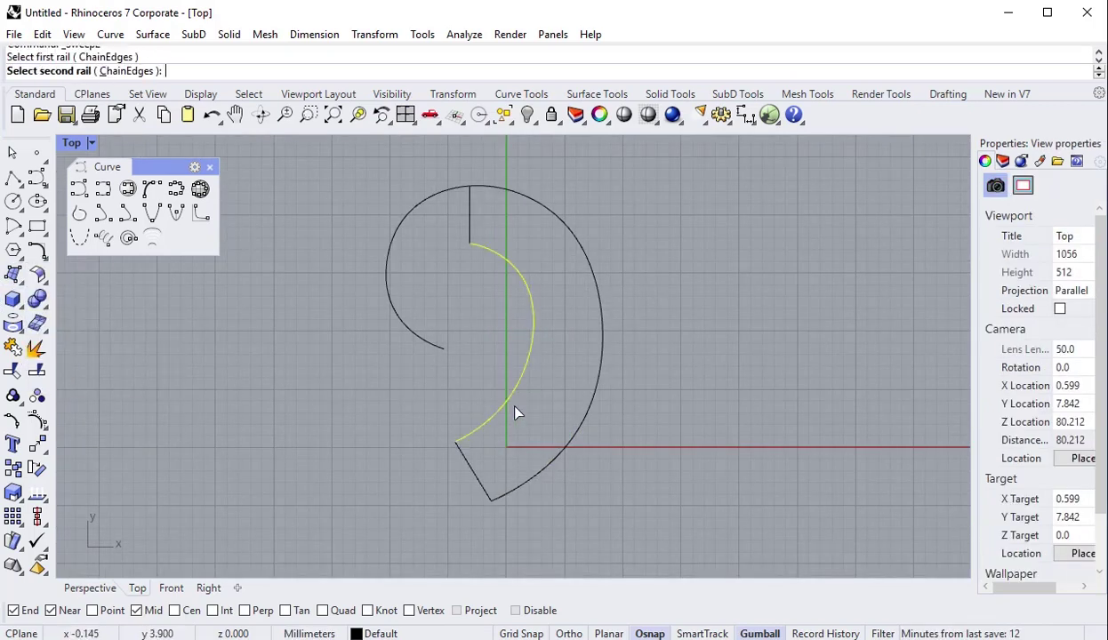
{"action": "left_click", "coordinate": [487, 478]}
{"action": "left_click", "coordinate": [487, 478]}
{"action": "left_click", "coordinate": [487, 240]}
{"action": "key", "text": "Return"}
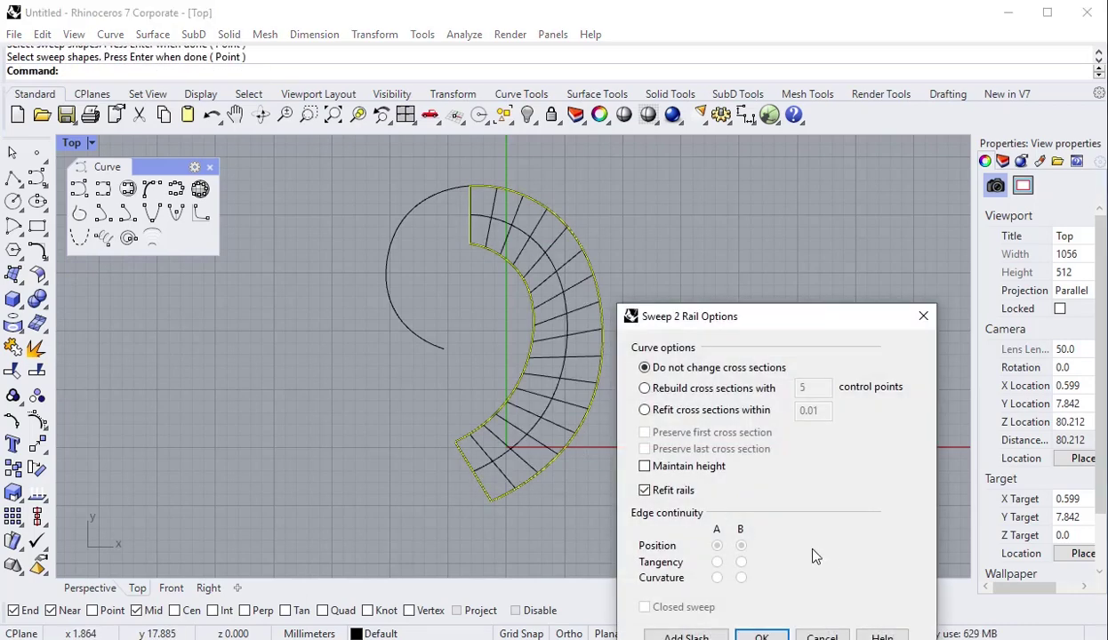
{"action": "left_click", "coordinate": [762, 637]}
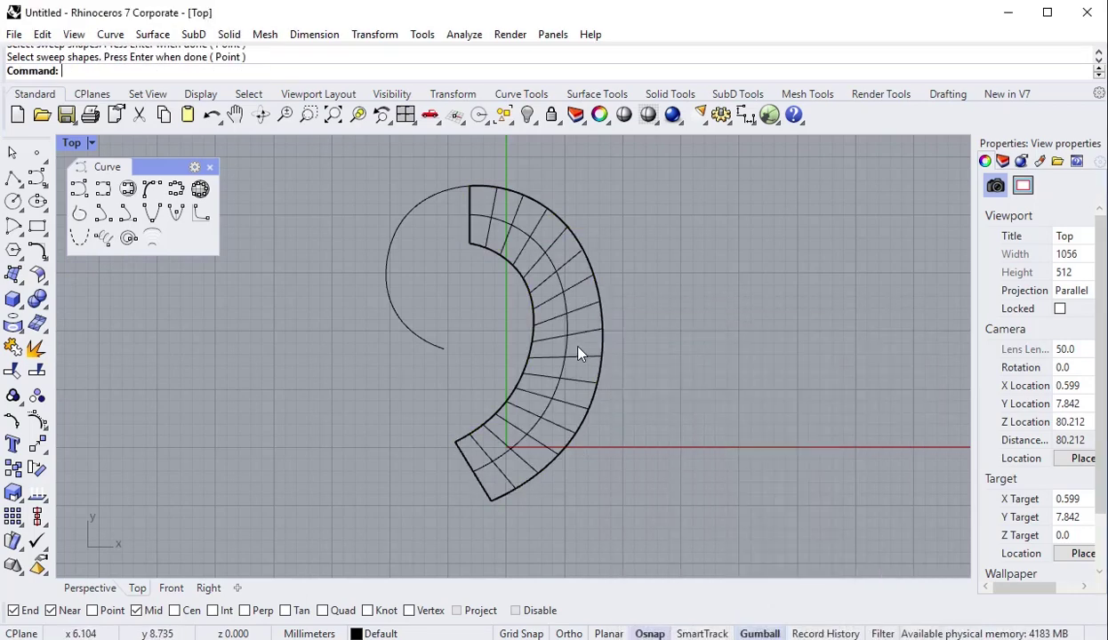
{"action": "left_click", "coordinate": [574, 351]}
Delete the trial sweep and inner curve, then draw a replacement arc bulging right between the line ends.
{"action": "key", "text": "Delete"}
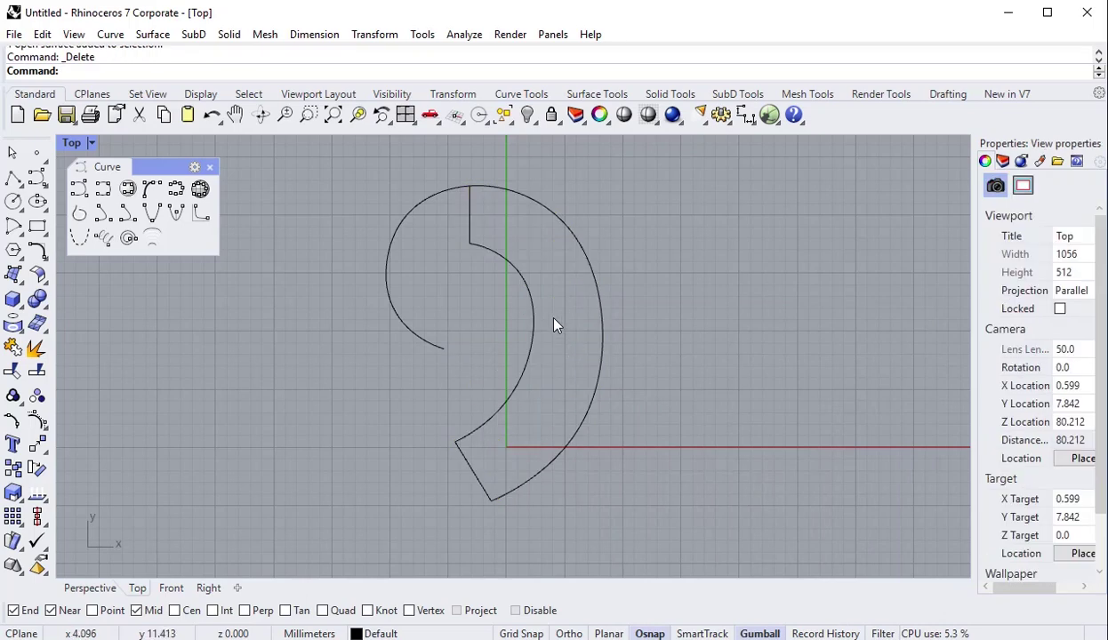
{"action": "left_click", "coordinate": [525, 367]}
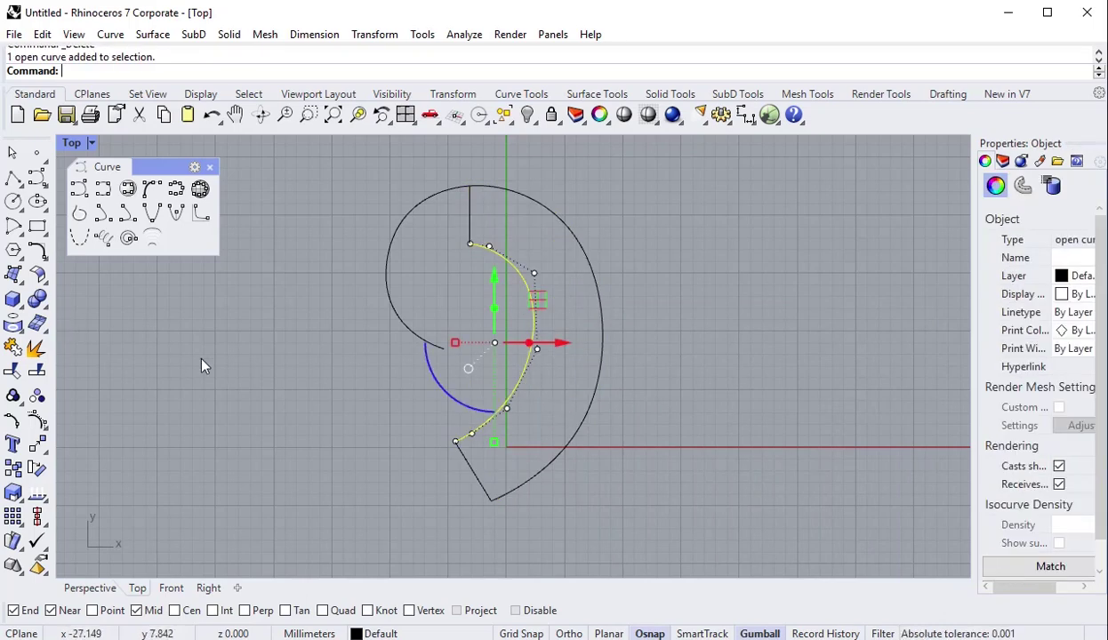
{"action": "key", "text": "Delete"}
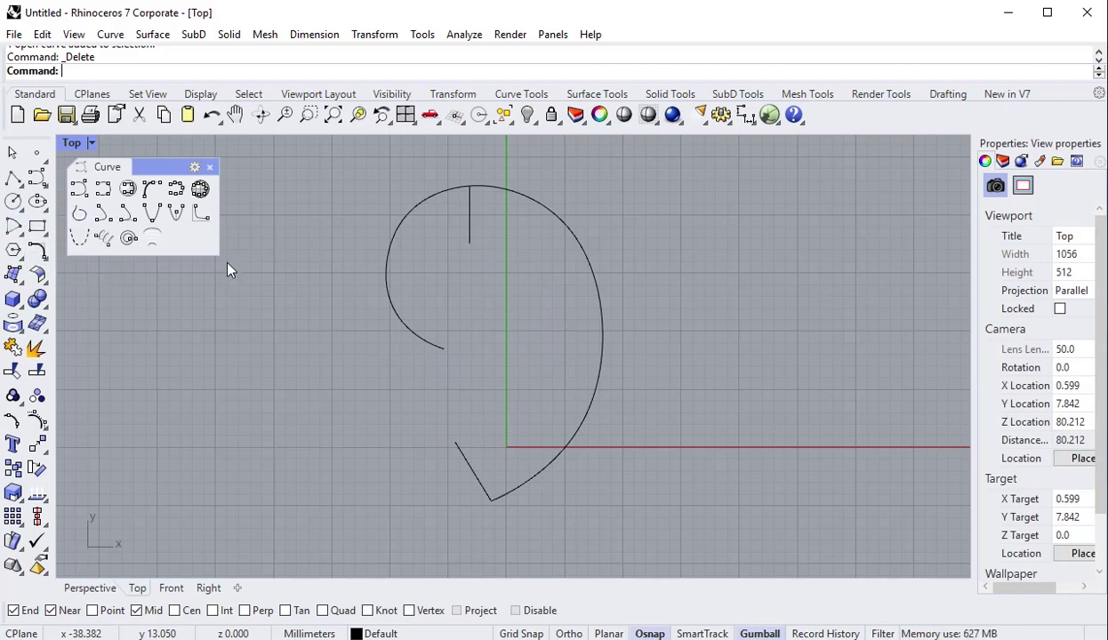
{"action": "left_click", "coordinate": [471, 243]}
{"action": "left_click", "coordinate": [456, 442]}
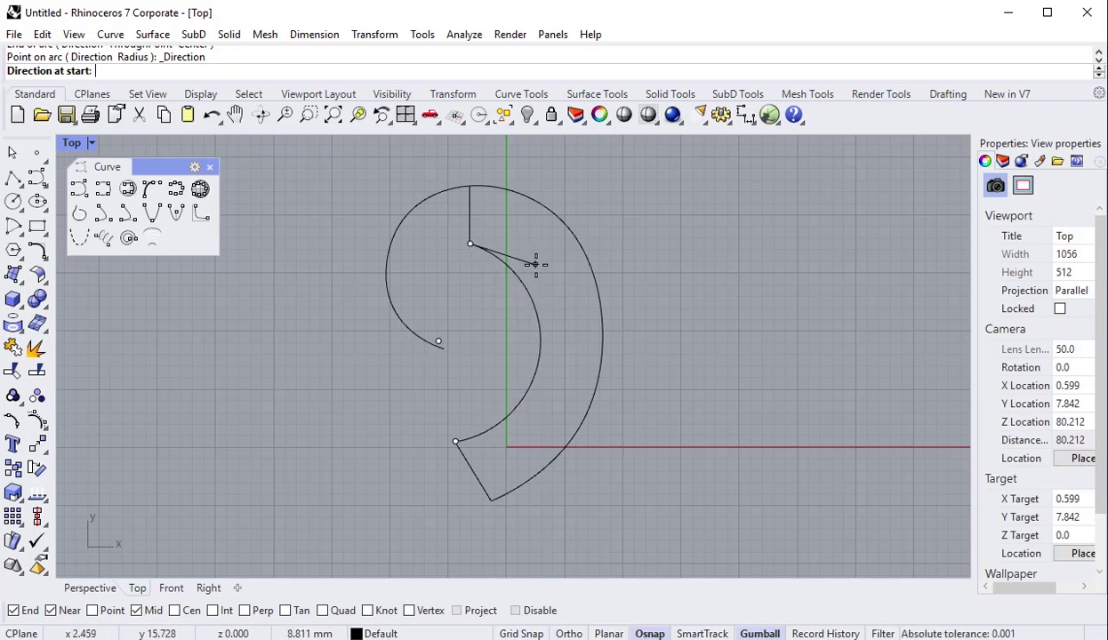
{"action": "left_click", "coordinate": [507, 268]}
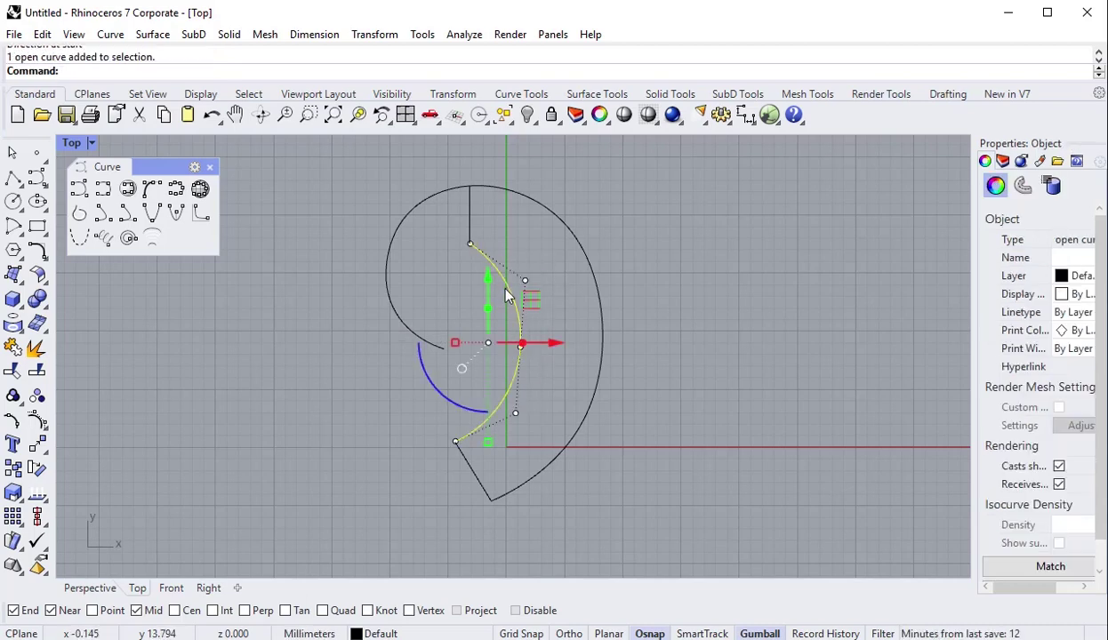
Drag the new arc's control points to adjust its shape.
{"action": "key", "text": "F10"}
{"action": "left_click_drag", "start_coordinate": [553, 303], "coordinate": [569, 222]}
{"action": "key", "text": "Escape"}
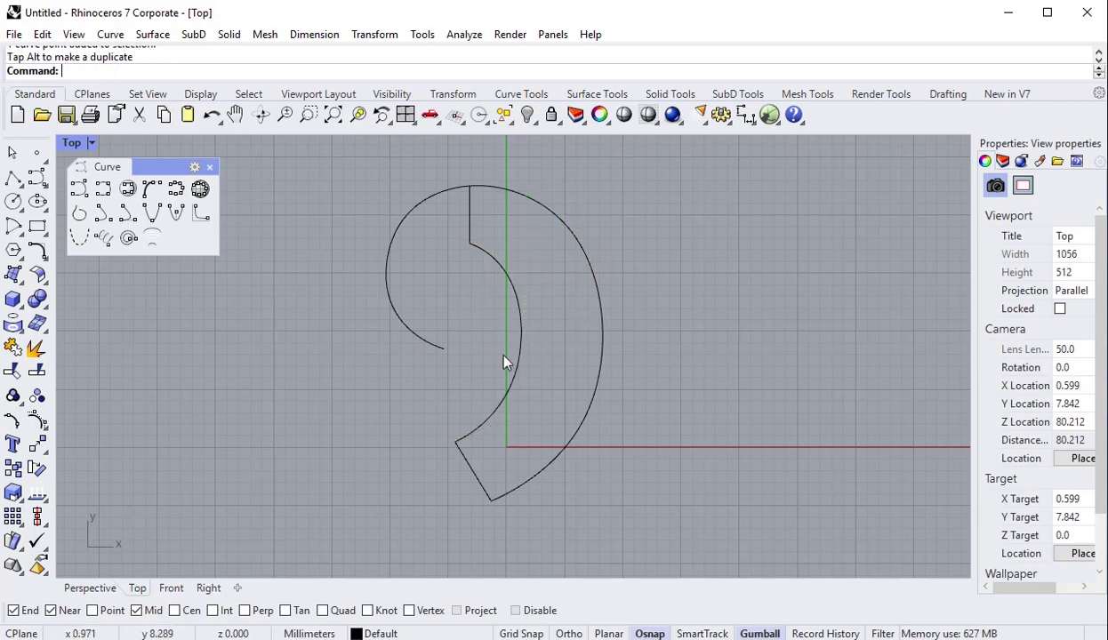
{"action": "left_click", "coordinate": [516, 355]}
{"action": "scroll", "coordinate": [516, 356], "scroll_direction": "up", "scroll_amount": 3}
{"action": "left_click", "coordinate": [525, 349]}
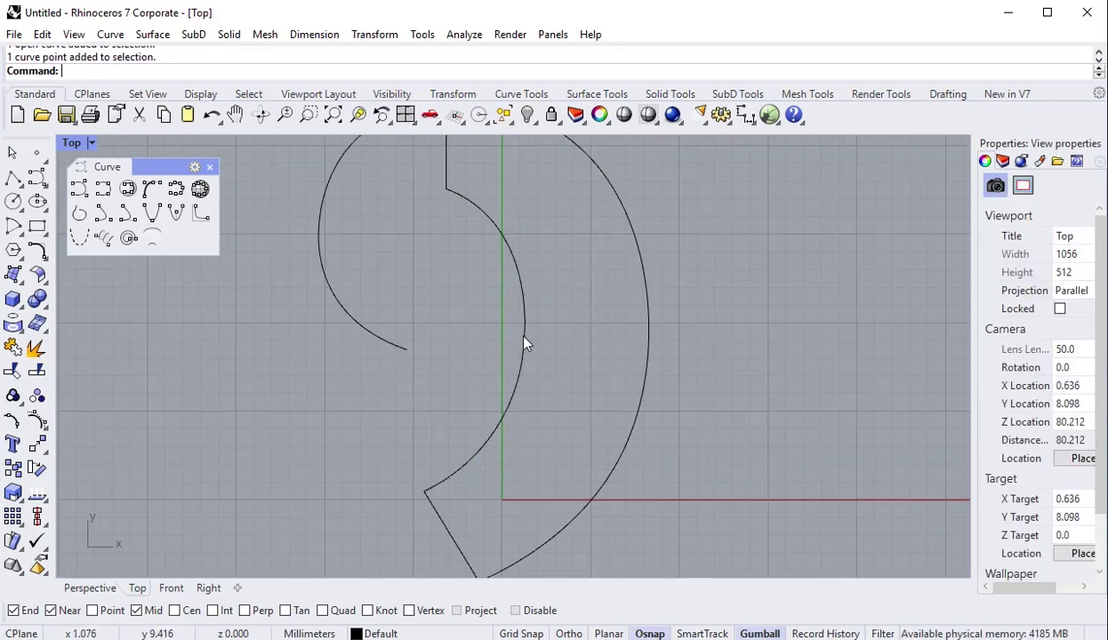
{"action": "scroll", "coordinate": [551, 347], "scroll_direction": "down", "scroll_amount": 2}
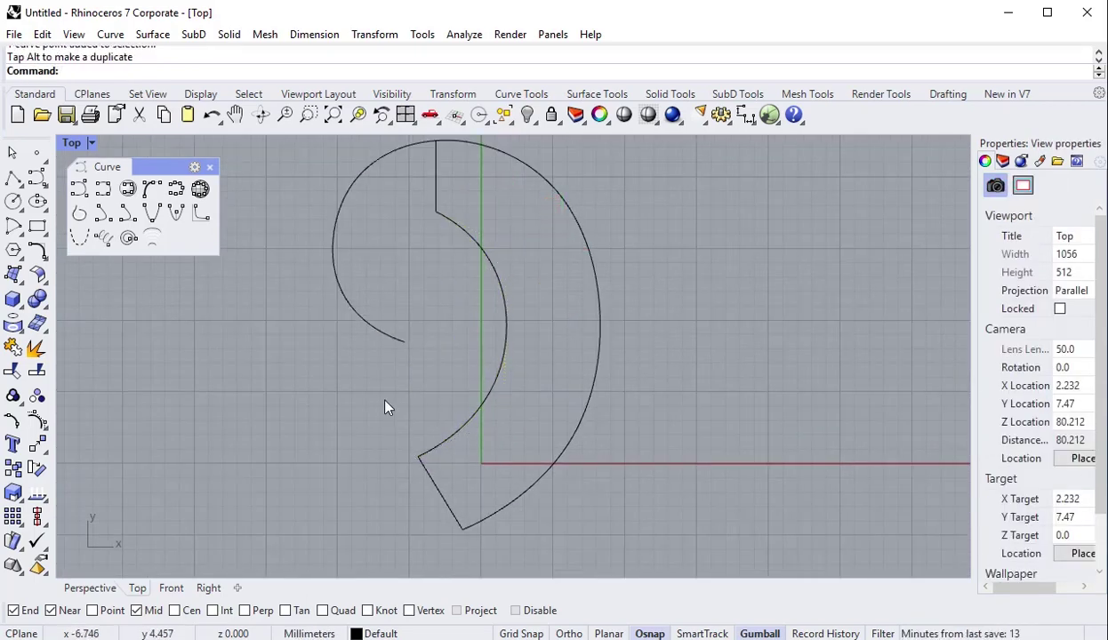
Sweep2 along the new arc and outer curve, using the end lines as cross-sections.
{"action": "left_click", "coordinate": [19, 298]}
{"action": "left_click", "coordinate": [107, 285]}
{"action": "left_click", "coordinate": [480, 434]}
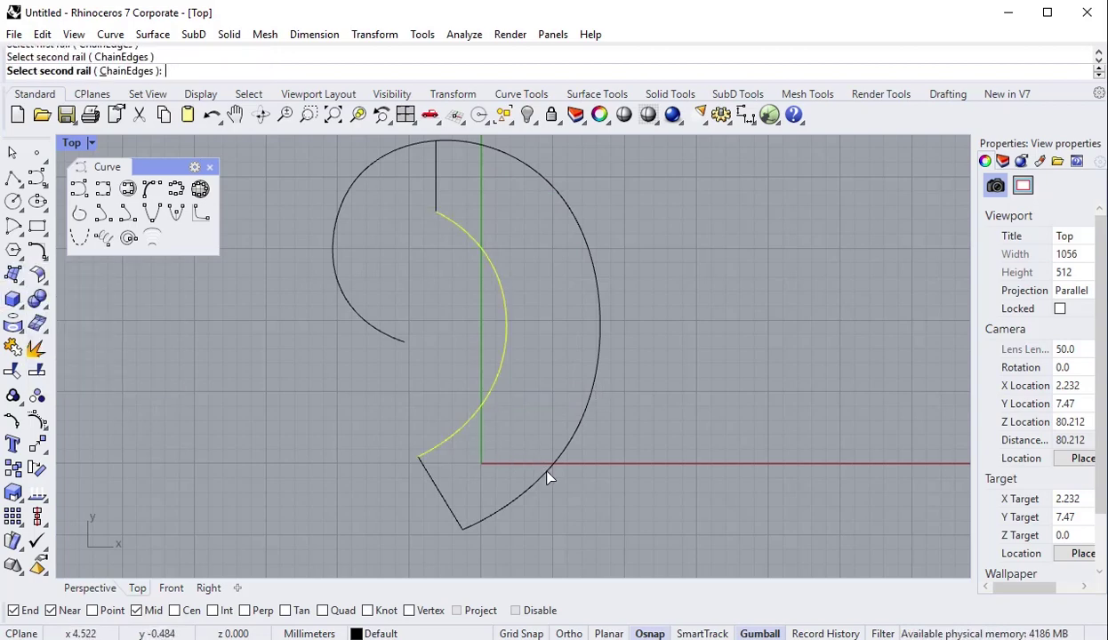
{"action": "left_click", "coordinate": [549, 475]}
{"action": "left_click", "coordinate": [436, 182]}
{"action": "right_click", "coordinate": [398, 187]}
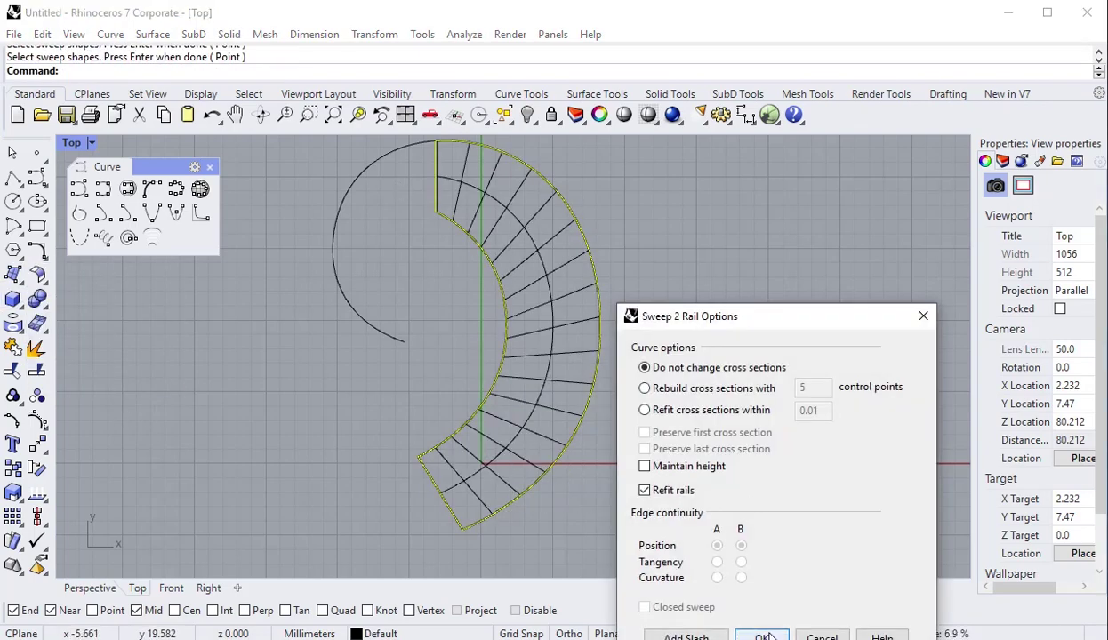
{"action": "left_click", "coordinate": [770, 637]}
{"action": "scroll", "coordinate": [293, 193], "scroll_direction": "up", "scroll_amount": 2}
{"action": "scroll", "coordinate": [293, 193], "scroll_direction": "up", "scroll_amount": 2}
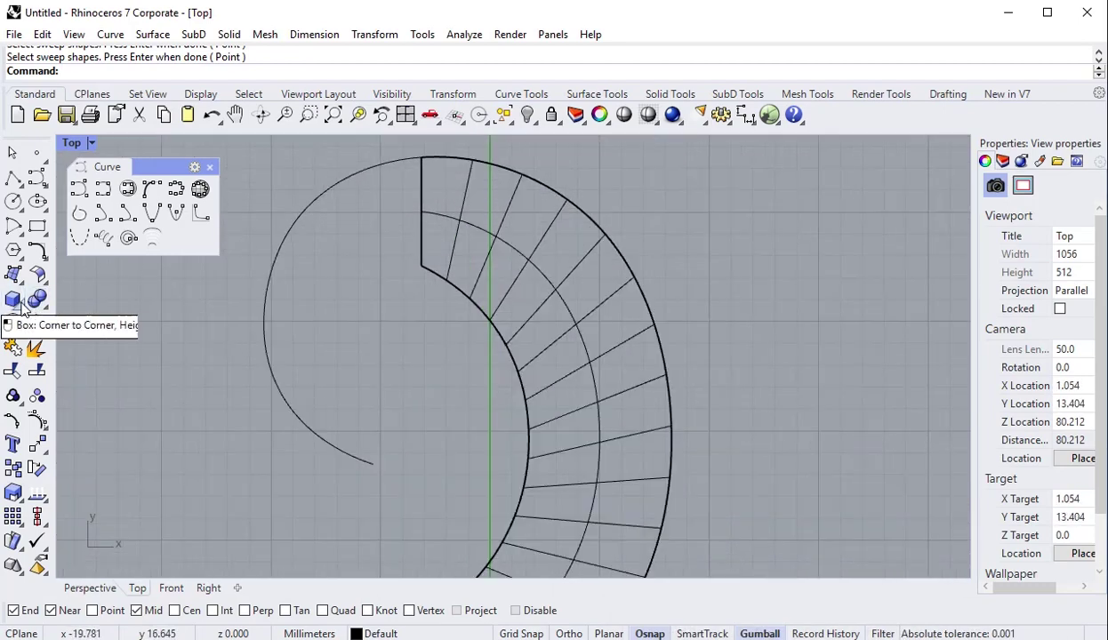
{"action": "left_click", "coordinate": [22, 305]}
Create a sphere centred inside the curl with radius out to the inner arc, nudged slightly upward.
{"action": "left_click", "coordinate": [87, 308]}
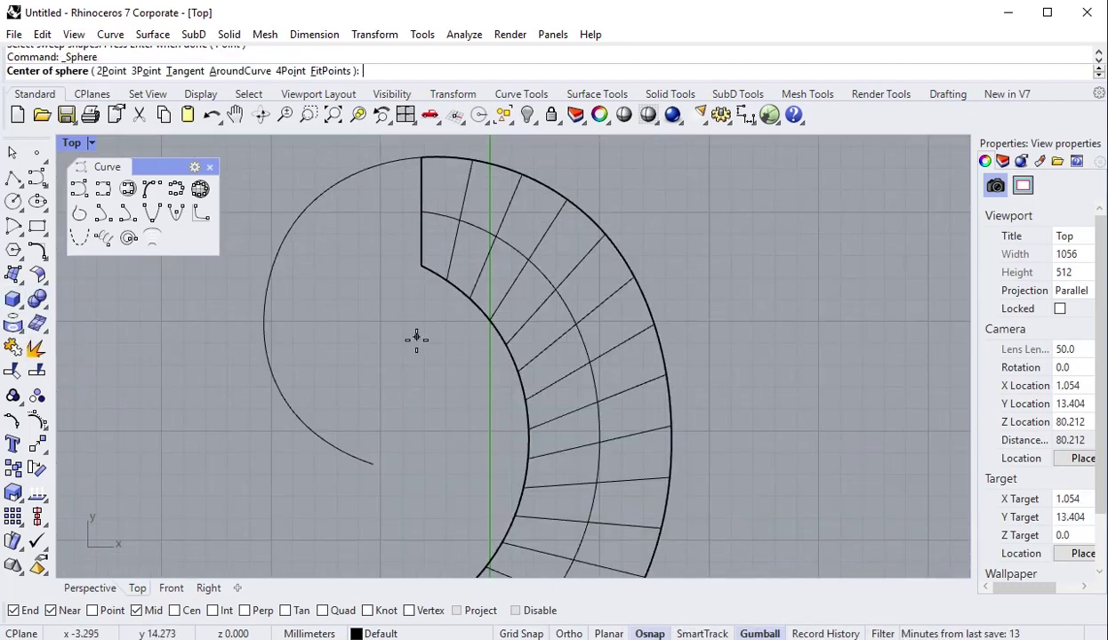
{"action": "left_click", "coordinate": [407, 347]}
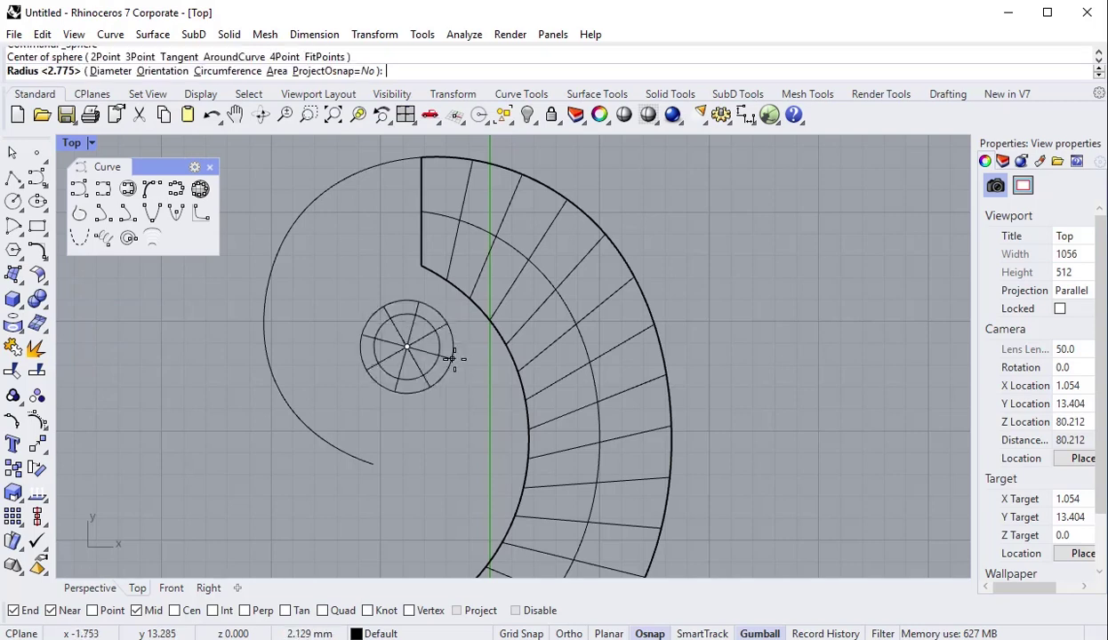
{"action": "left_click", "coordinate": [507, 359]}
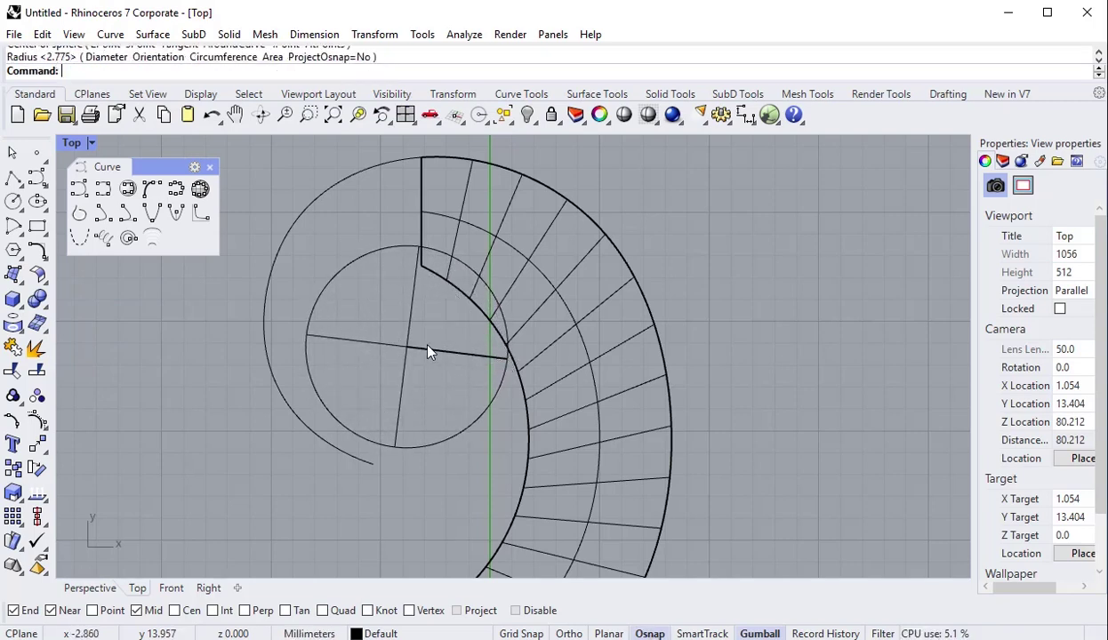
{"action": "left_click_drag", "start_coordinate": [447, 304], "coordinate": [452, 293]}
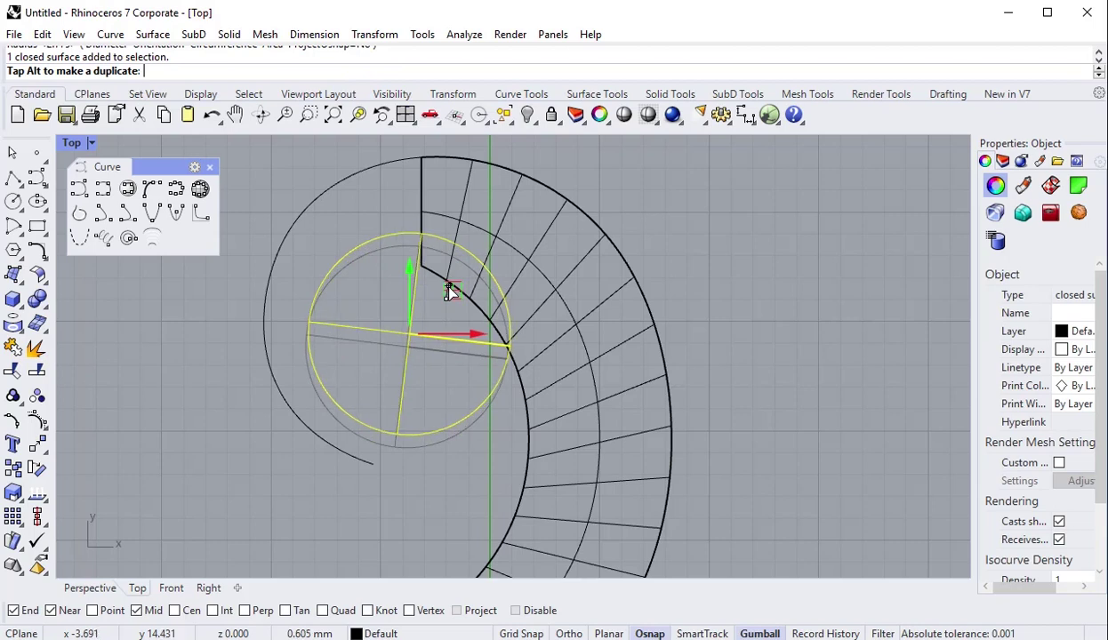
{"action": "left_click_drag", "start_coordinate": [452, 293], "coordinate": [453, 292]}
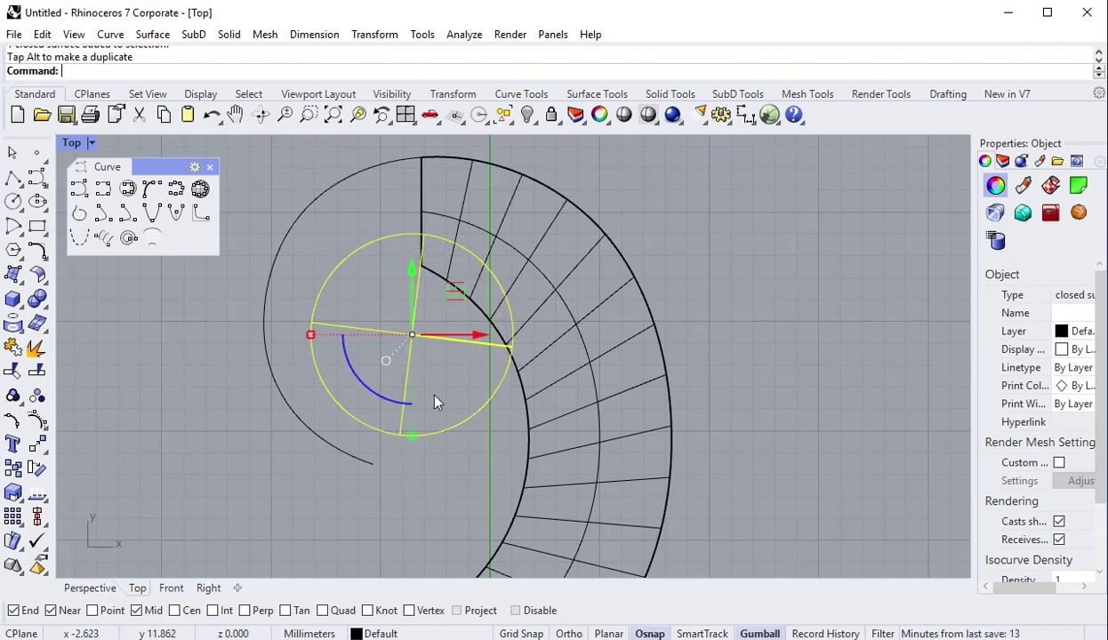
{"action": "left_click", "coordinate": [459, 442]}
In the Right view, squash the sphere vertically into a flattened ellipsoid.
{"action": "left_click", "coordinate": [108, 193]}
{"action": "key", "text": "Escape"}
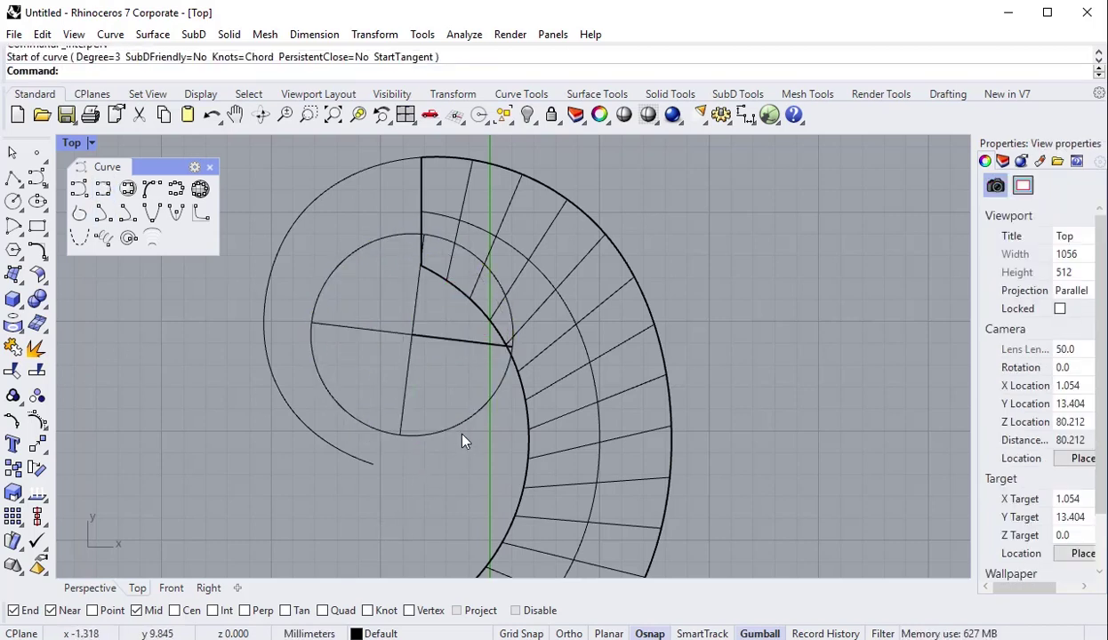
{"action": "left_click", "coordinate": [451, 431]}
{"action": "left_click", "coordinate": [208, 588]}
{"action": "left_click_drag", "start_coordinate": [544, 476], "coordinate": [544, 445]}
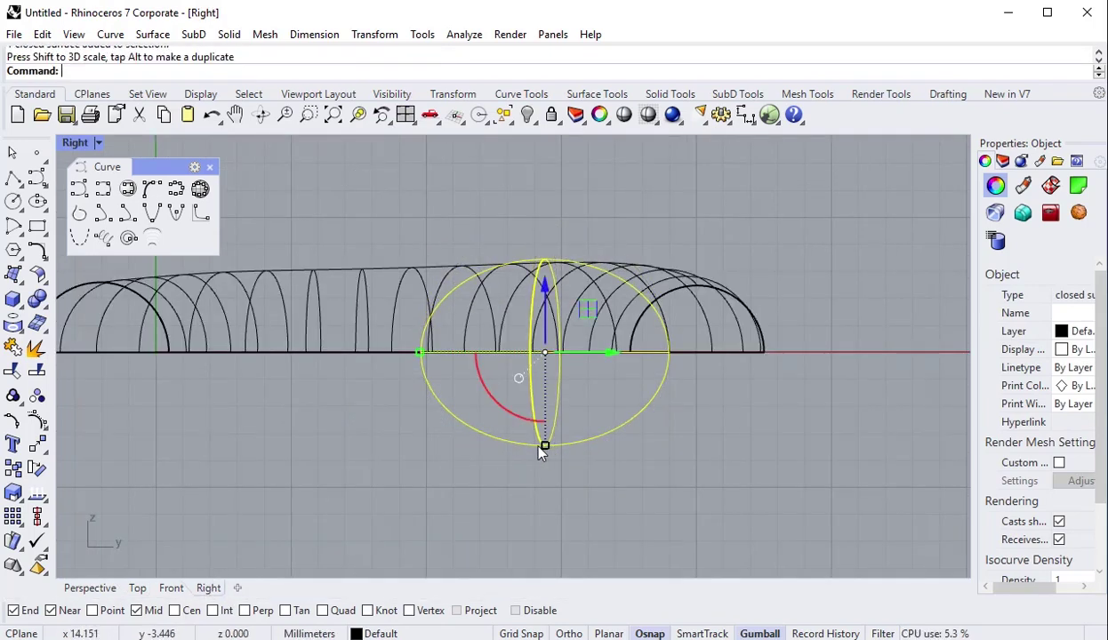
Split the flattened sphere along the ground line, delete its lower half, and recentre the Top view.
{"action": "left_click", "coordinate": [36, 370]}
{"action": "left_click", "coordinate": [267, 353]}
{"action": "left_click", "coordinate": [347, 397]}
{"action": "key", "text": "Return"}
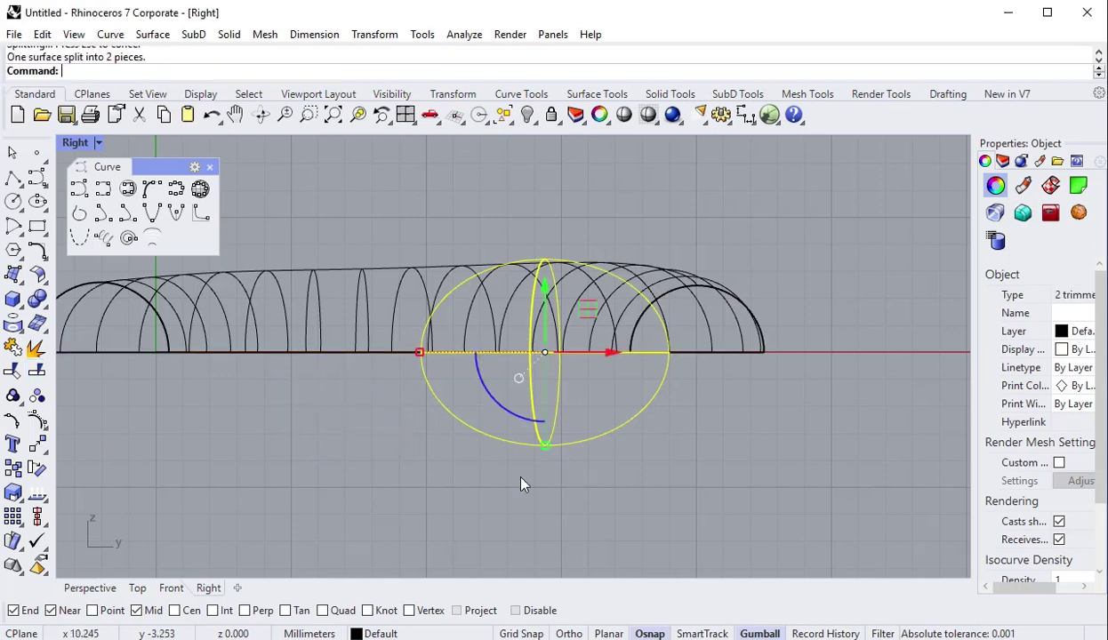
{"action": "left_click_drag", "start_coordinate": [719, 529], "coordinate": [395, 382]}
{"action": "key", "text": "Delete"}
{"action": "left_click", "coordinate": [137, 588]}
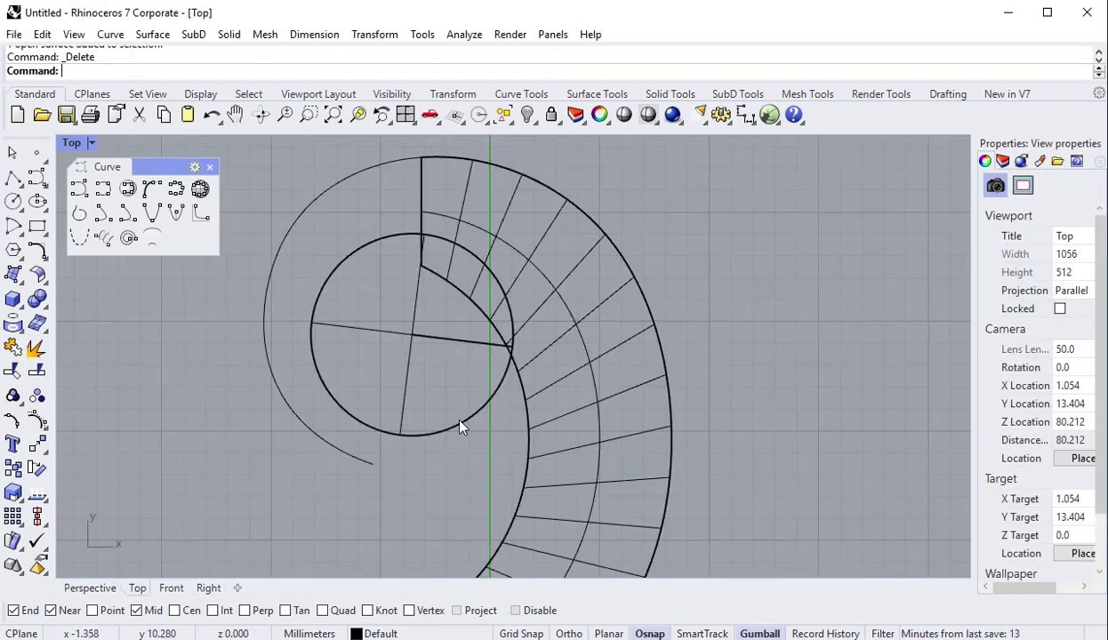
{"action": "right_click_drag", "start_coordinate": [447, 408], "coordinate": [502, 475]}
Draw a trial interpolated curve along the outer arc, then delete it.
{"action": "left_click", "coordinate": [103, 189]}
{"action": "scroll", "coordinate": [427, 460], "scroll_direction": "up", "scroll_amount": 2}
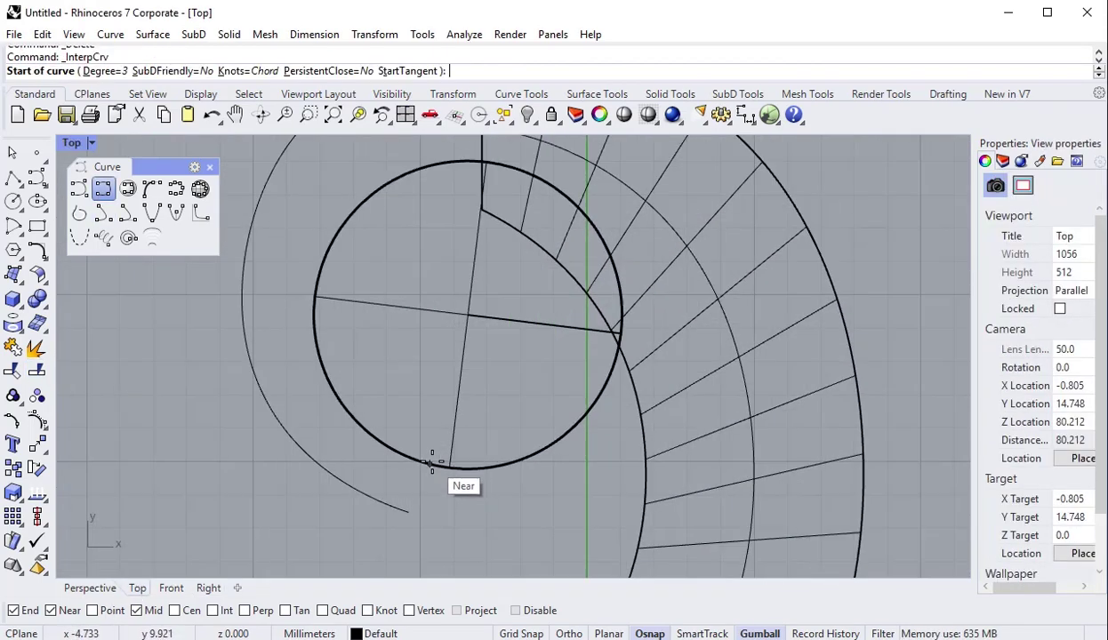
{"action": "left_click", "coordinate": [451, 466]}
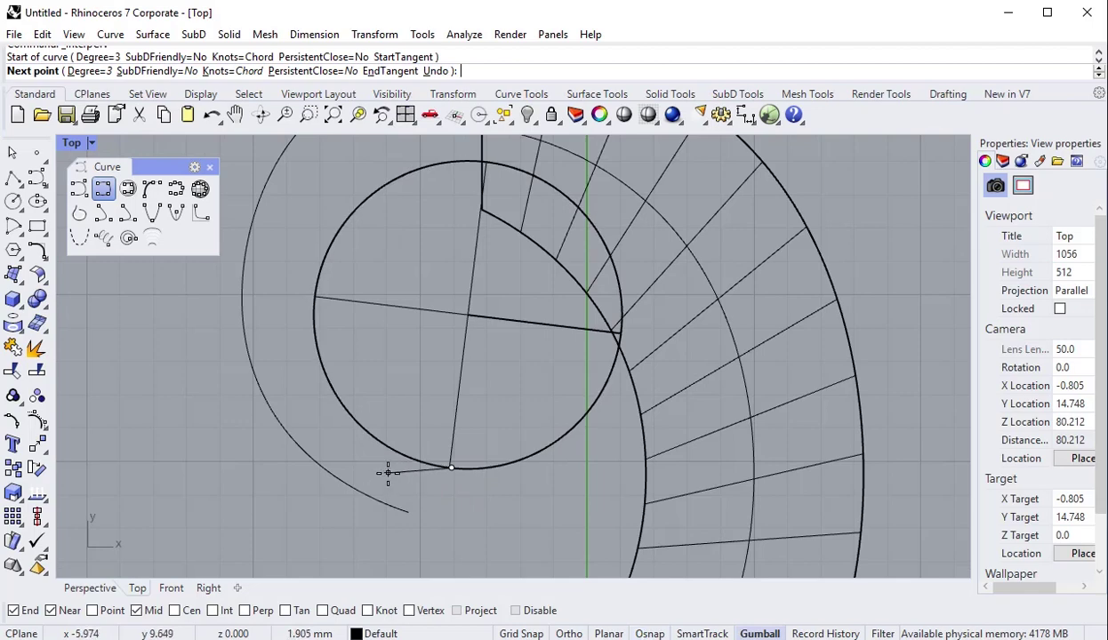
{"action": "left_click", "coordinate": [384, 466]}
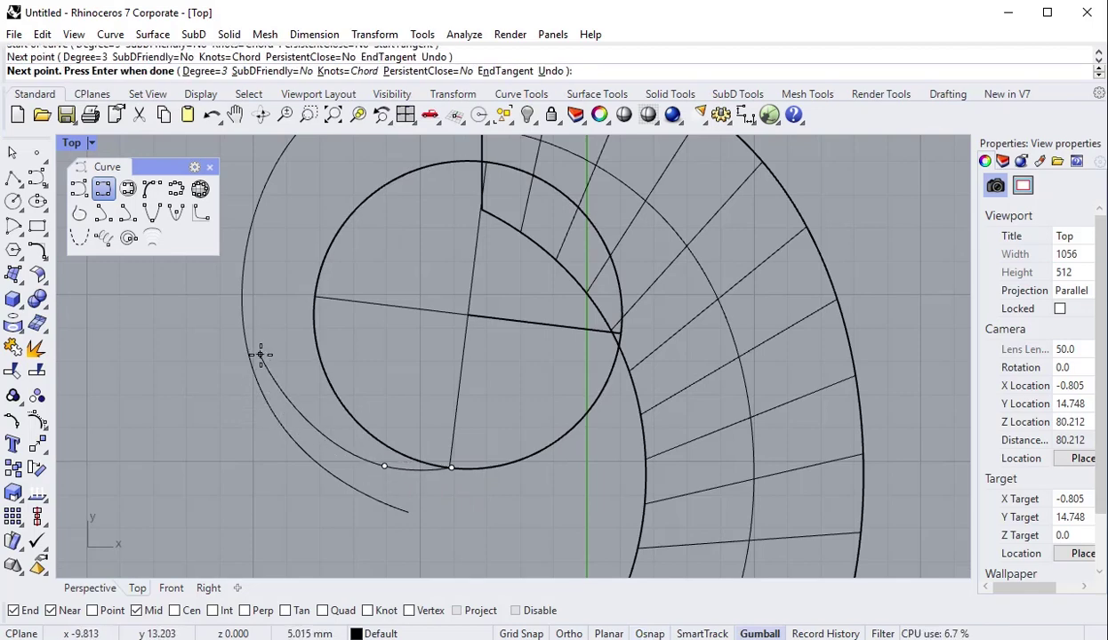
{"action": "left_click", "coordinate": [261, 355]}
{"action": "right_click_drag", "start_coordinate": [263, 174], "coordinate": [280, 292]}
{"action": "left_click", "coordinate": [289, 293]}
{"action": "left_click", "coordinate": [382, 196]}
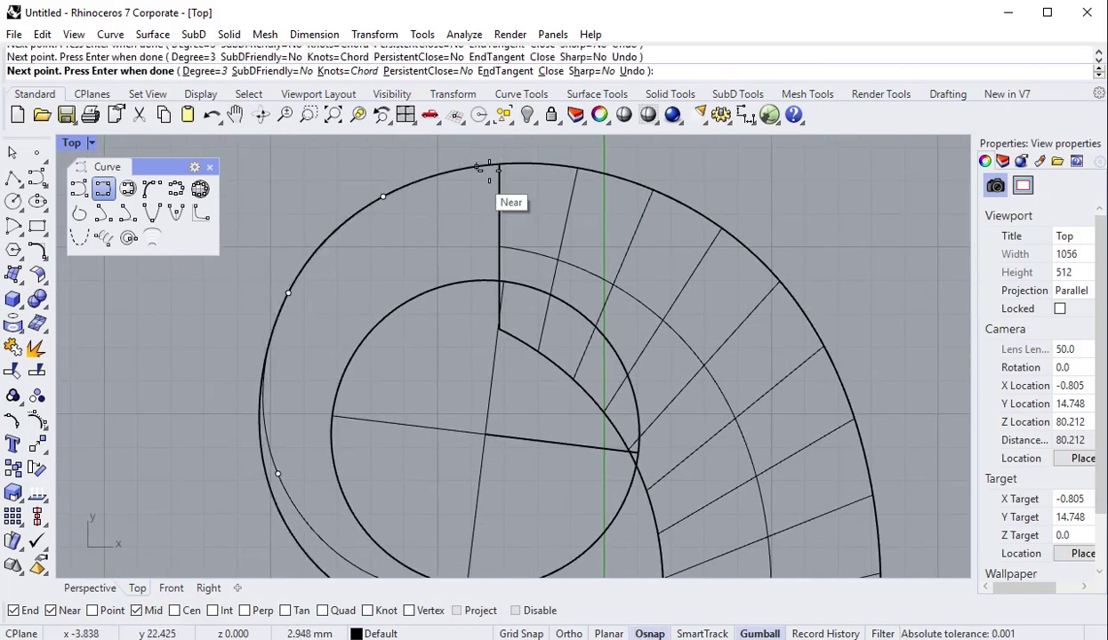
{"action": "left_click", "coordinate": [489, 169]}
{"action": "key", "text": "Return"}
{"action": "scroll", "coordinate": [391, 422], "scroll_direction": "down", "scroll_amount": 2}
{"action": "left_click", "coordinate": [396, 480]}
{"action": "key", "text": "Delete"}
Draw an interpolated C-curve from the spiral's inner corner around the inside of the dome's circle.
{"action": "scroll", "coordinate": [380, 471], "scroll_direction": "down", "scroll_amount": 2}
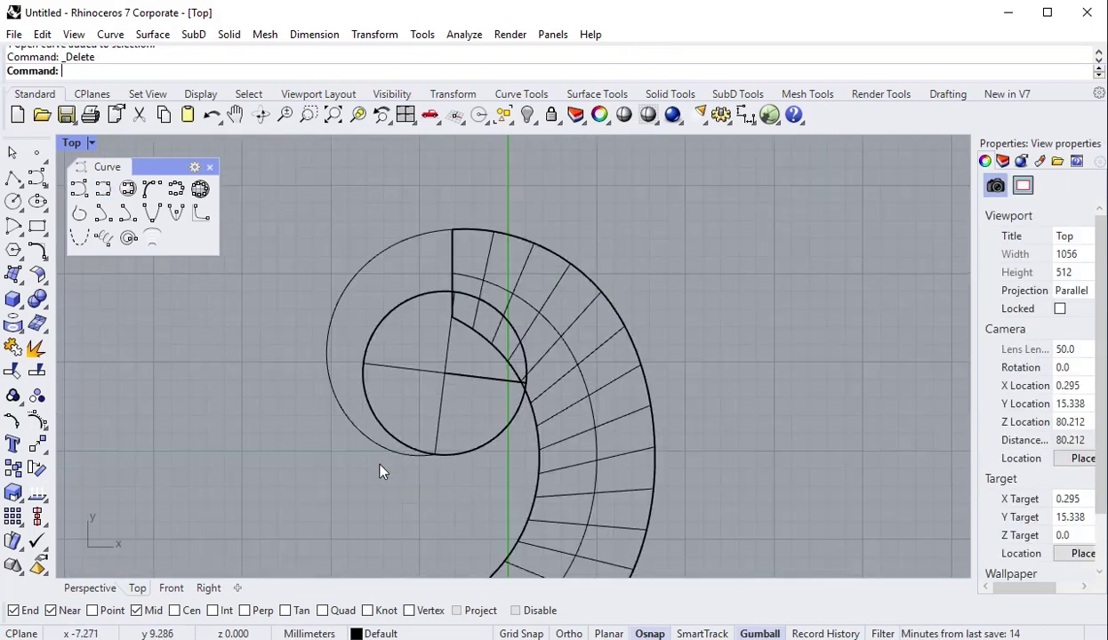
{"action": "right_click_drag", "start_coordinate": [380, 472], "coordinate": [394, 471]}
{"action": "scroll", "coordinate": [462, 356], "scroll_direction": "up", "scroll_amount": 3}
{"action": "key", "text": "Return"}
{"action": "left_click", "coordinate": [446, 307]}
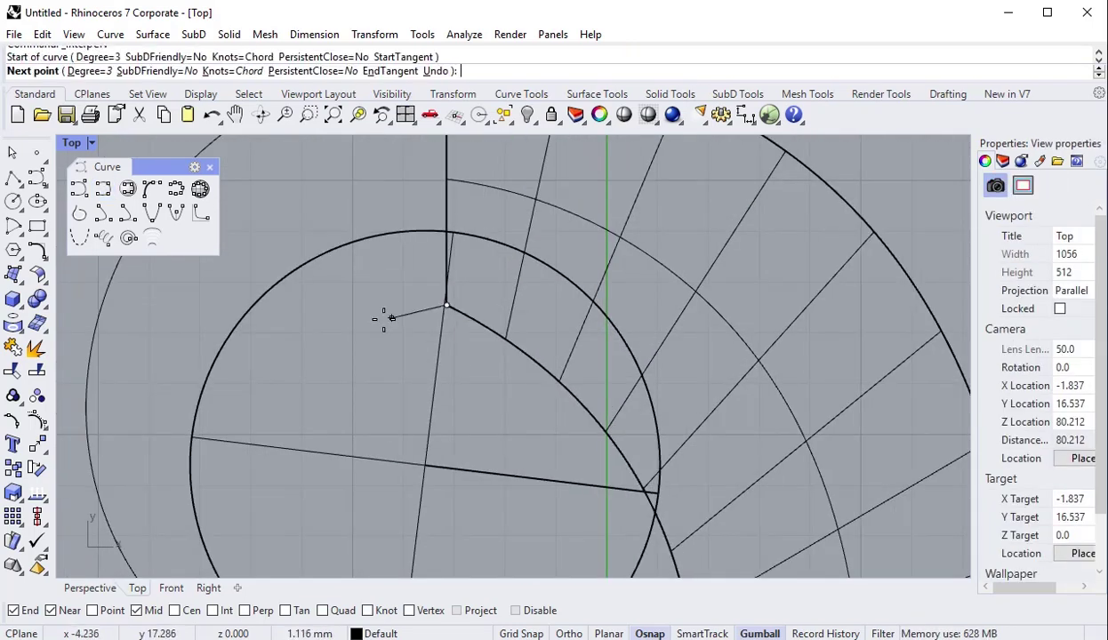
{"action": "left_click", "coordinate": [402, 325]}
{"action": "key", "text": "ctrl+z"}
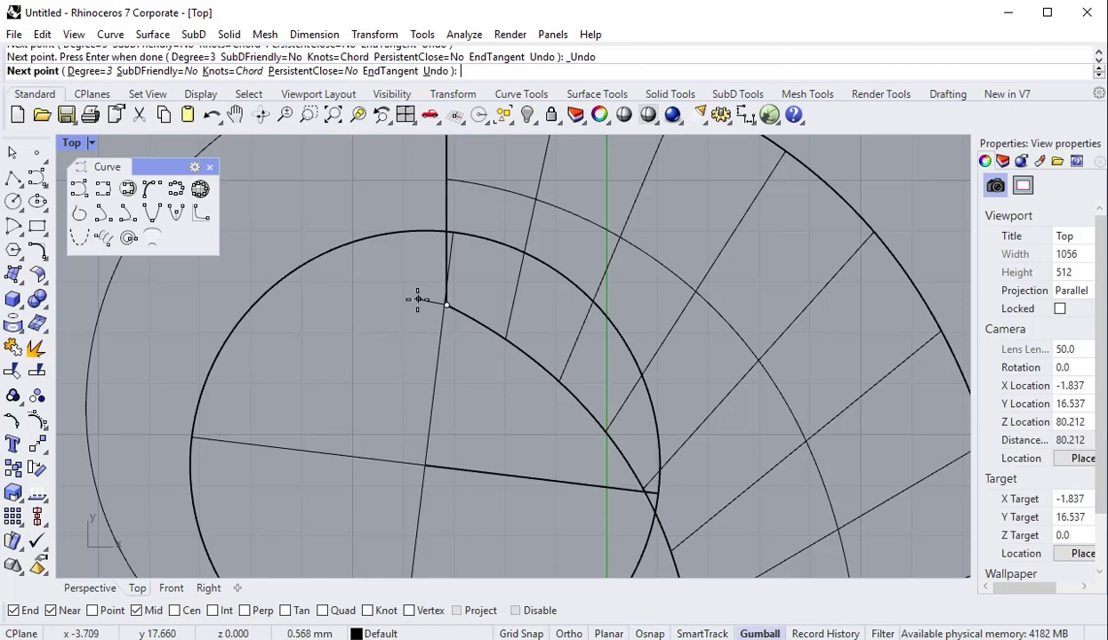
{"action": "left_click", "coordinate": [412, 295]}
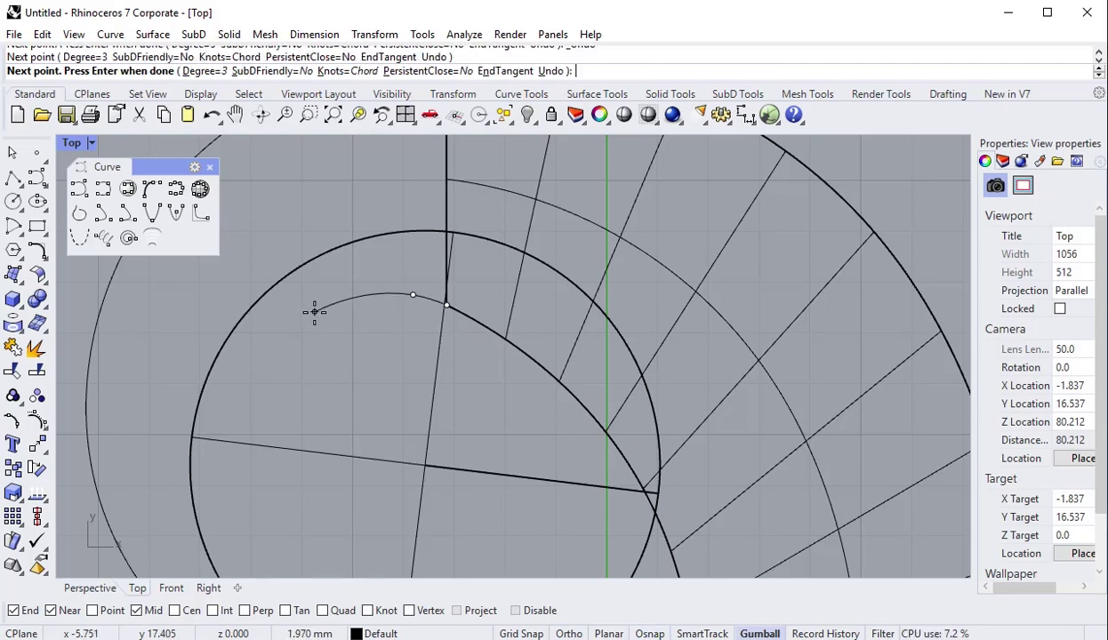
{"action": "left_click", "coordinate": [331, 296]}
{"action": "left_click", "coordinate": [241, 398]}
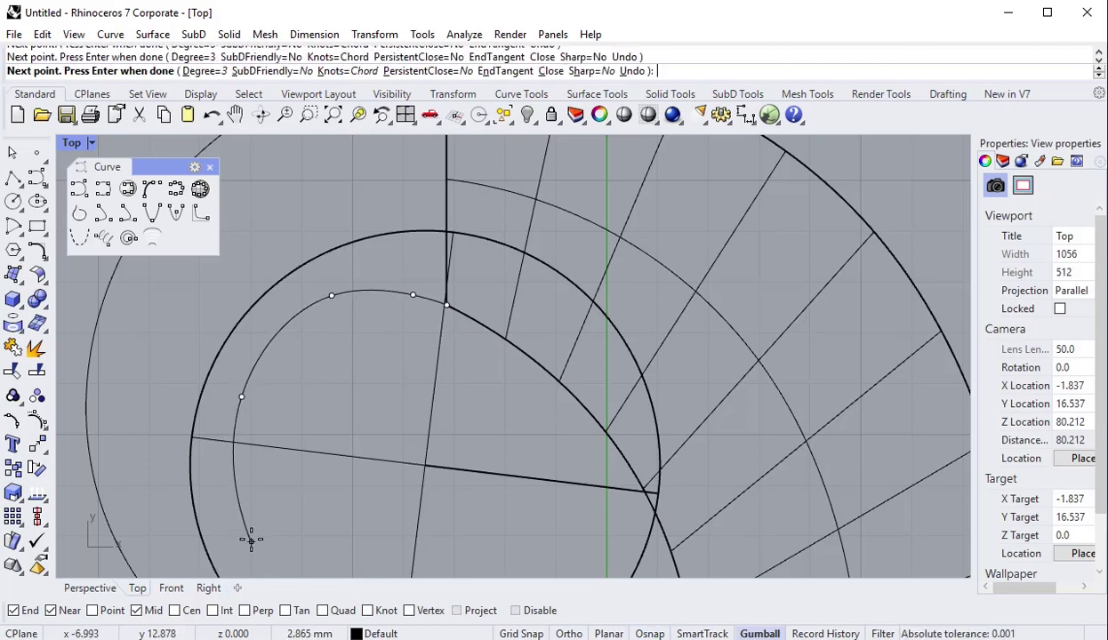
{"action": "right_click_drag", "start_coordinate": [230, 539], "coordinate": [253, 372]}
{"action": "left_click", "coordinate": [246, 362]}
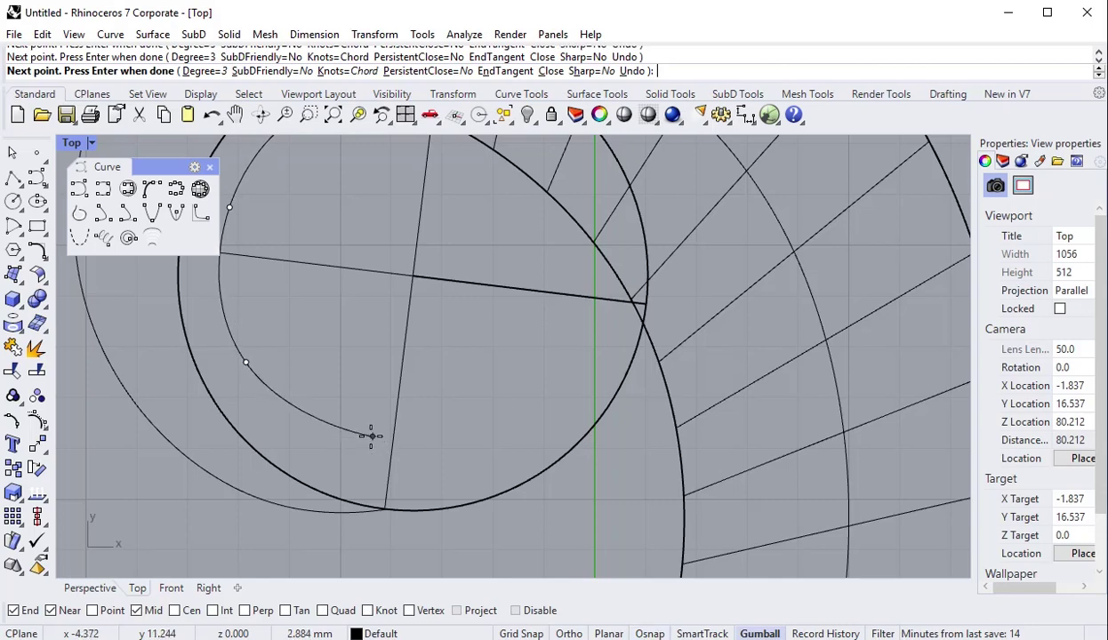
{"action": "key", "text": "Return"}
Select the new C-curve to inspect its control points, then clear the selection.
{"action": "right_click_drag", "start_coordinate": [367, 434], "coordinate": [384, 369]}
{"action": "left_click", "coordinate": [300, 317]}
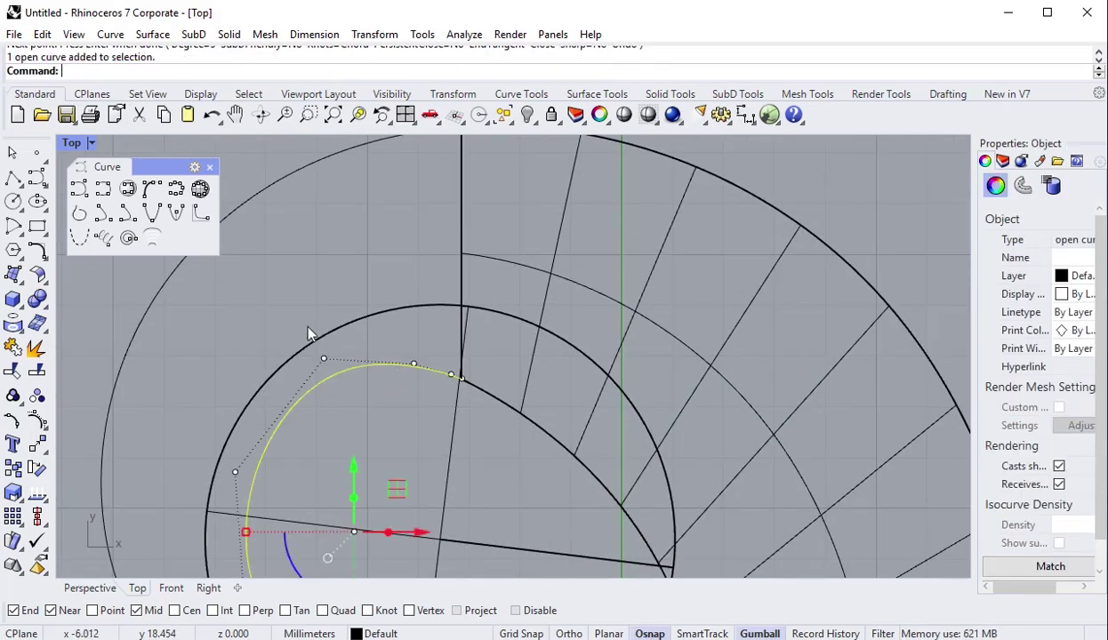
{"action": "left_click", "coordinate": [324, 359]}
{"action": "left_click", "coordinate": [365, 316]}
{"action": "key", "text": "Escape"}
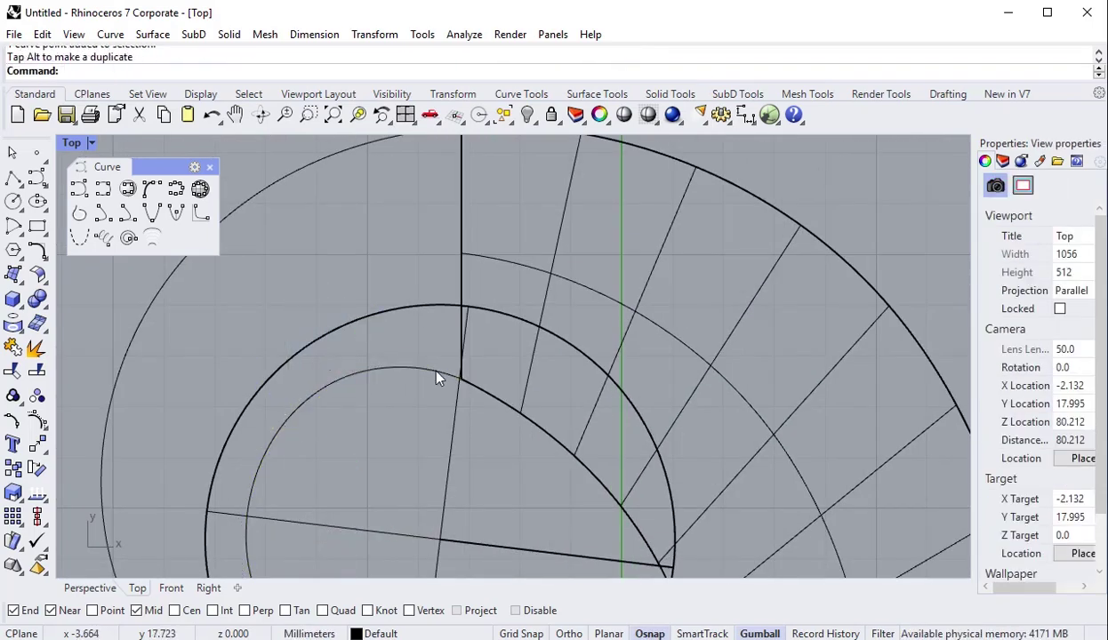
{"action": "scroll", "coordinate": [399, 349], "scroll_direction": "down", "scroll_amount": 4}
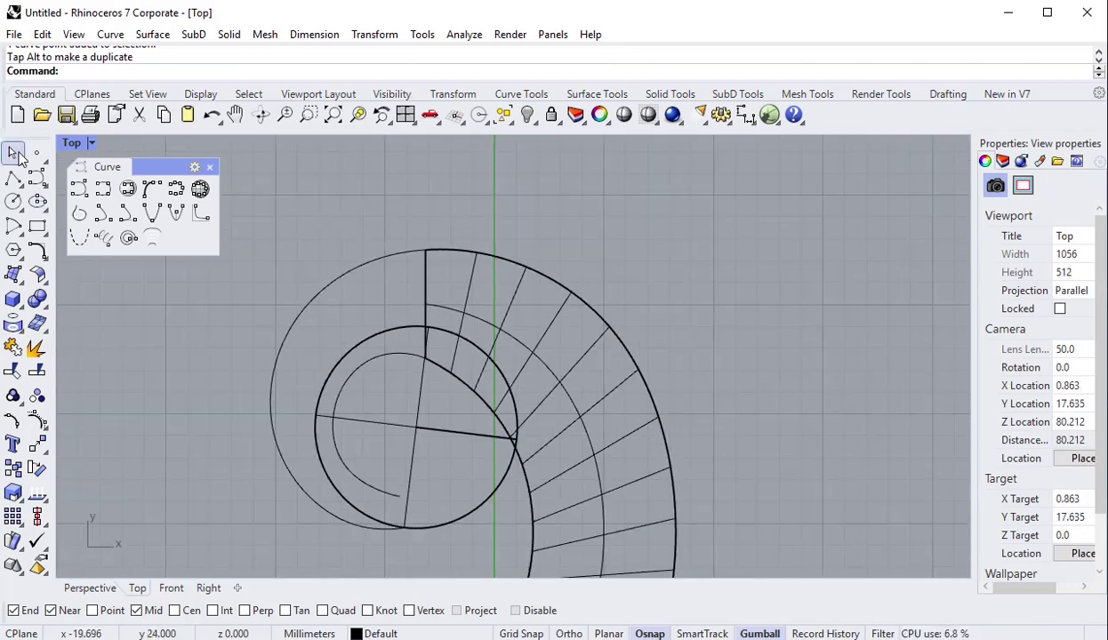
Draw a short curve linking the outer arc's and C-curve's lower ends, and join them.
{"action": "left_click", "coordinate": [128, 238]}
{"action": "left_click", "coordinate": [405, 527]}
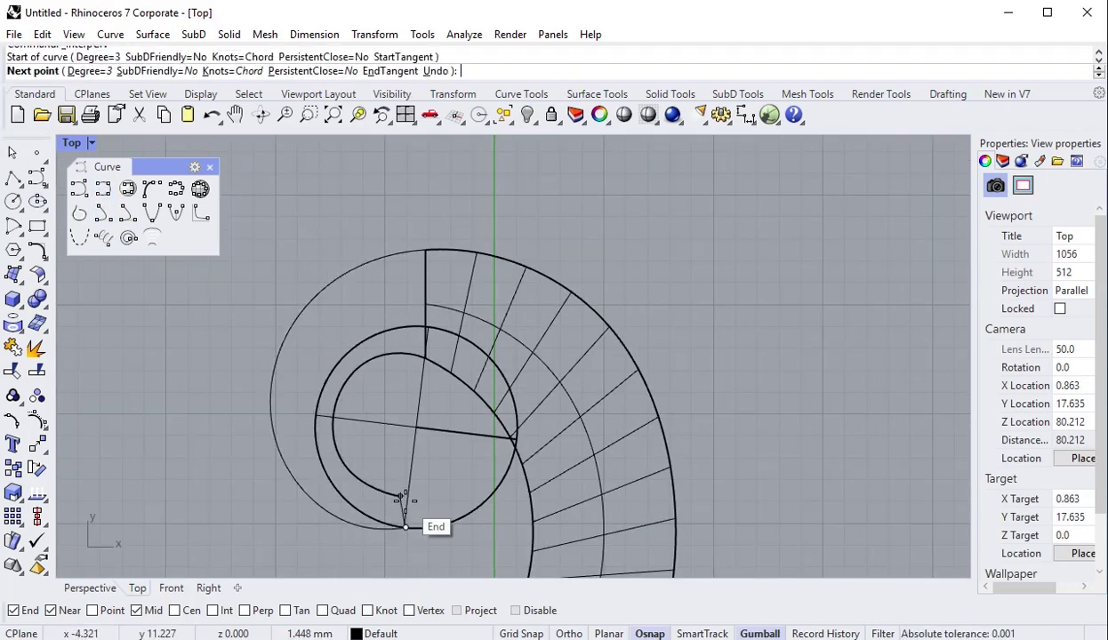
{"action": "left_click", "coordinate": [402, 498]}
{"action": "key", "text": "Return"}
{"action": "left_click", "coordinate": [384, 530]}
{"action": "left_click", "coordinate": [401, 514], "text": "shift"}
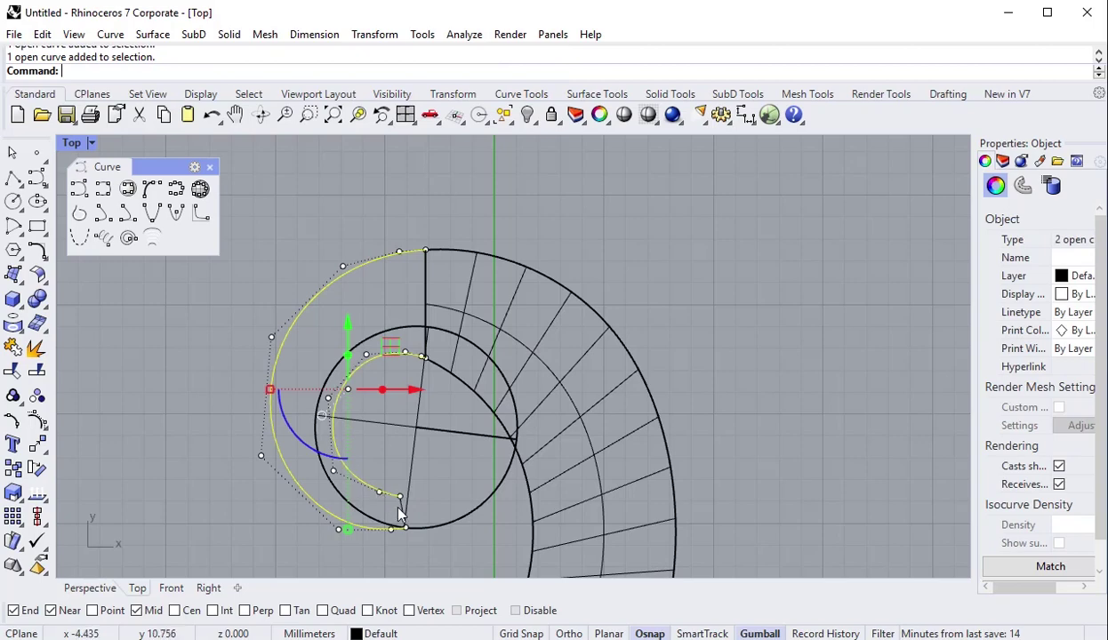
{"action": "left_click", "coordinate": [13, 338]}
Try splitting the dome surface with the joined curve as the cutter.
{"action": "left_click", "coordinate": [412, 458]}
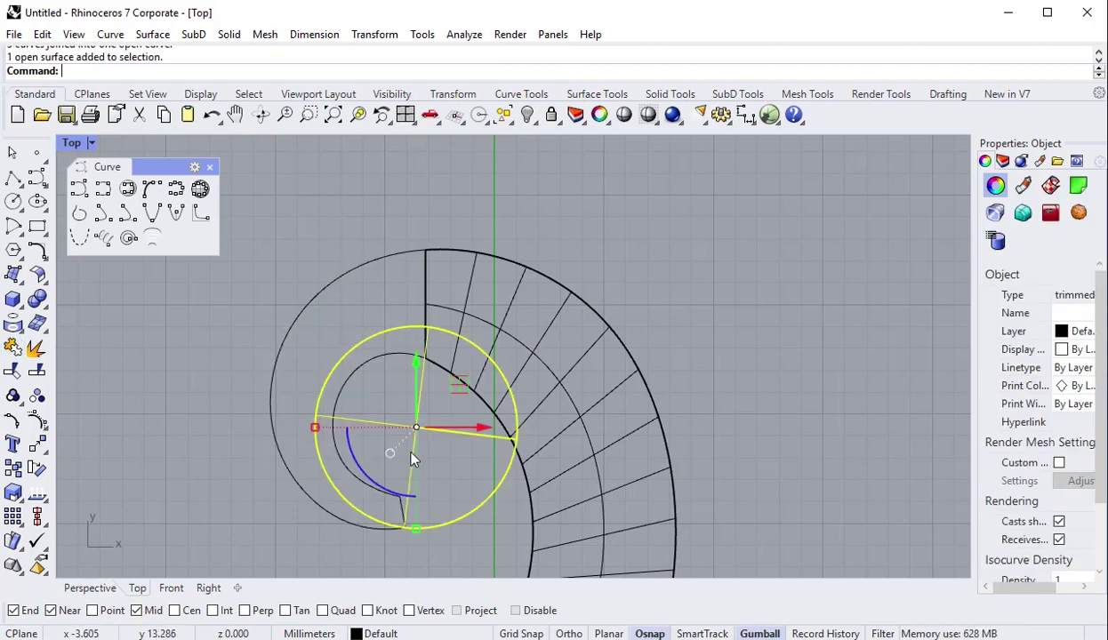
{"action": "left_click", "coordinate": [39, 373]}
{"action": "left_click", "coordinate": [350, 489]}
{"action": "key", "text": "Return"}
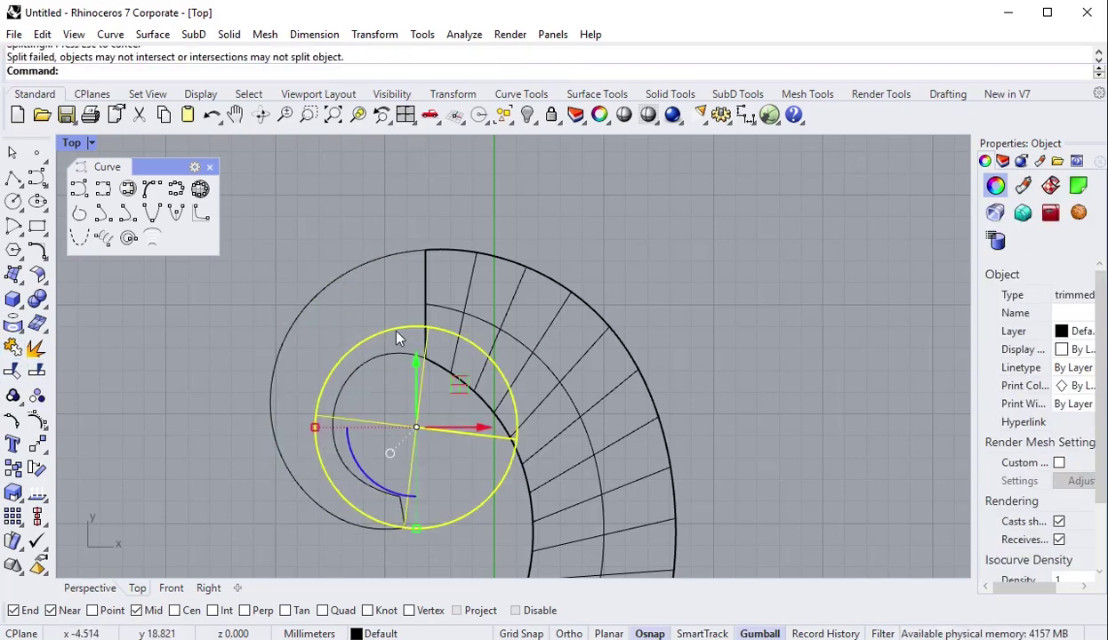
{"action": "scroll", "coordinate": [391, 356], "scroll_direction": "up", "scroll_amount": 3}
{"action": "key", "text": "Escape"}
{"action": "scroll", "coordinate": [312, 445], "scroll_direction": "down", "scroll_amount": 1}
{"action": "scroll", "coordinate": [266, 498], "scroll_direction": "down", "scroll_amount": 1}
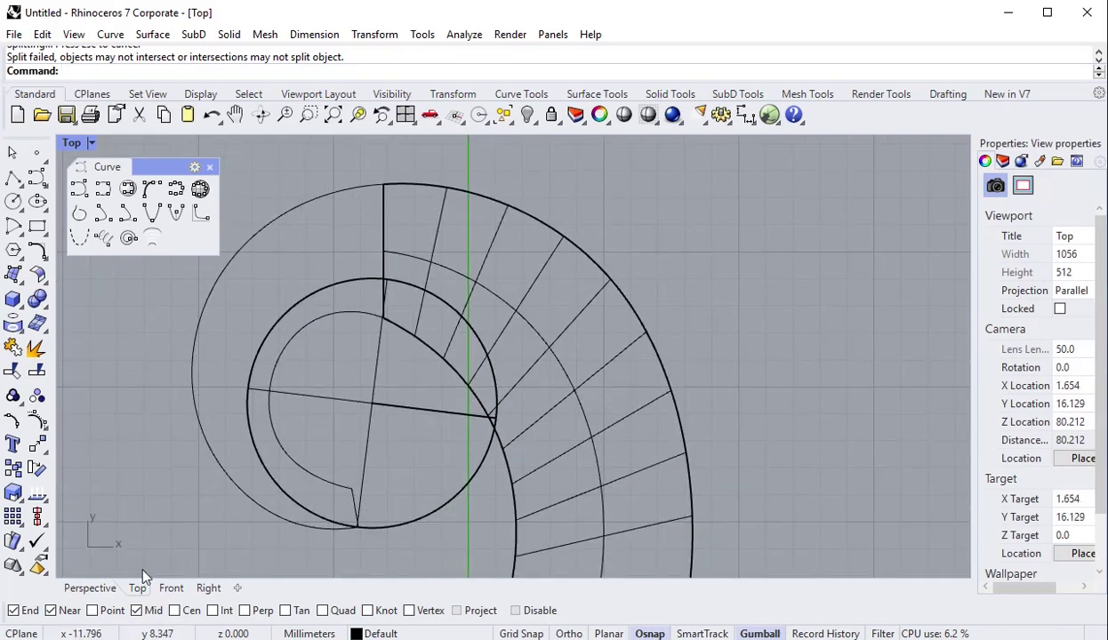
Begin a second interpolated curve at the top, placing its start point in Perspective.
{"action": "left_click", "coordinate": [103, 213]}
{"action": "left_click", "coordinate": [90, 588]}
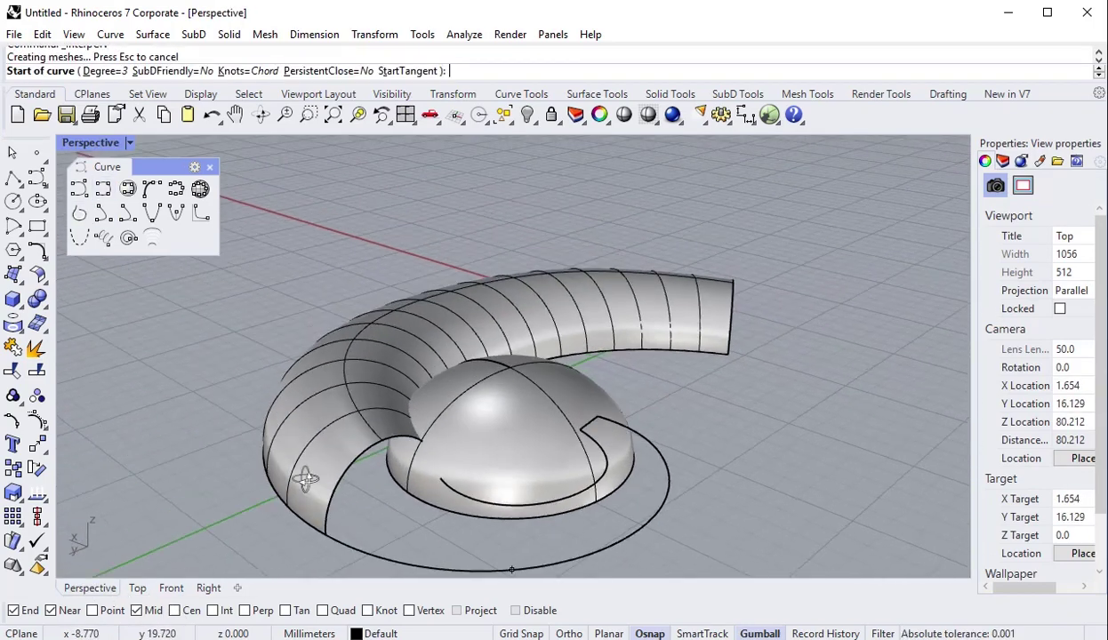
{"action": "left_click", "coordinate": [329, 540]}
{"action": "left_click", "coordinate": [137, 588]}
Finish the top bridging curve and join all curves into one closed hook outline.
{"action": "left_click", "coordinate": [381, 316]}
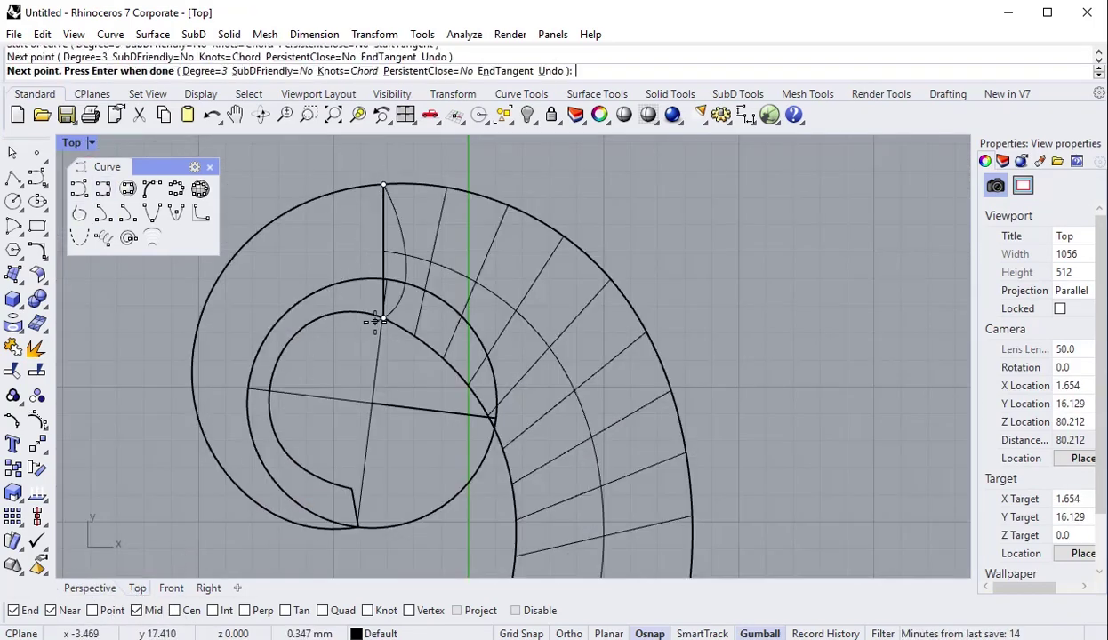
{"action": "key", "text": "Return"}
{"action": "left_click", "coordinate": [90, 588]}
{"action": "left_click", "coordinate": [319, 454]}
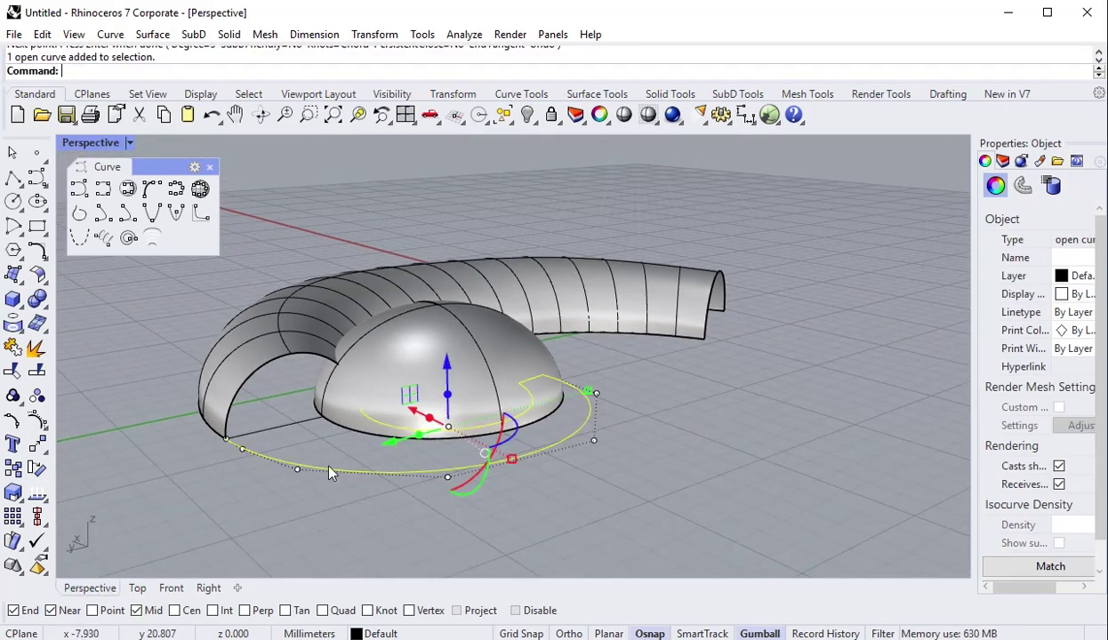
{"action": "left_click", "coordinate": [13, 348]}
{"action": "left_click", "coordinate": [137, 588]}
{"action": "scroll", "coordinate": [181, 538], "scroll_direction": "down", "scroll_amount": 5}
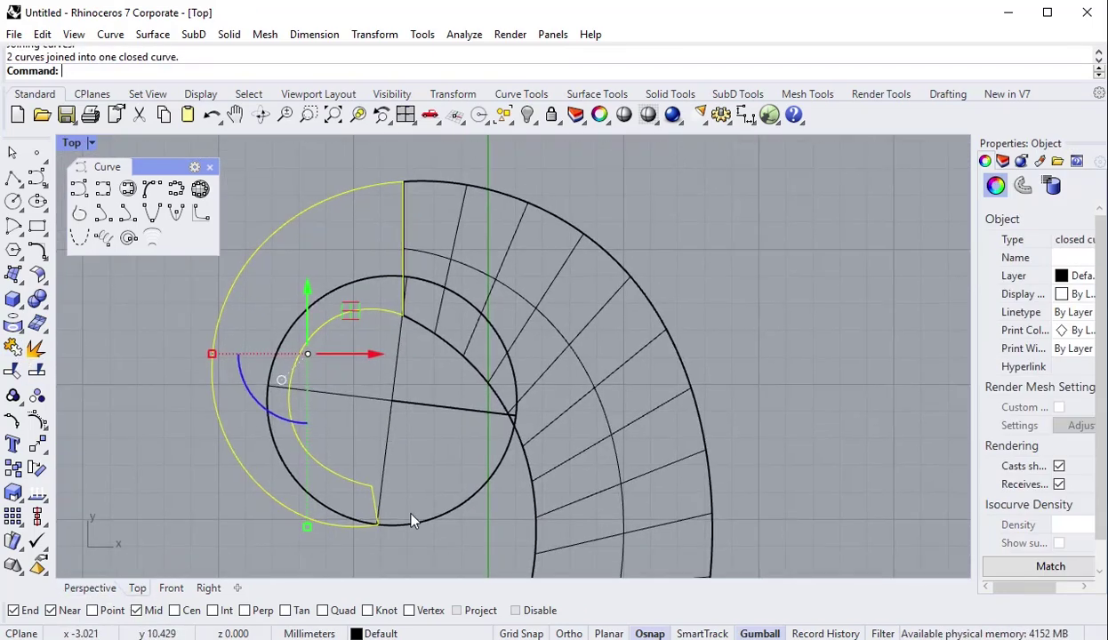
{"action": "key", "text": "Escape"}
Split the dome with the closed outline and delete the cut-out piece.
{"action": "left_click", "coordinate": [403, 506]}
{"action": "left_click", "coordinate": [36, 370]}
{"action": "left_click", "coordinate": [282, 418]}
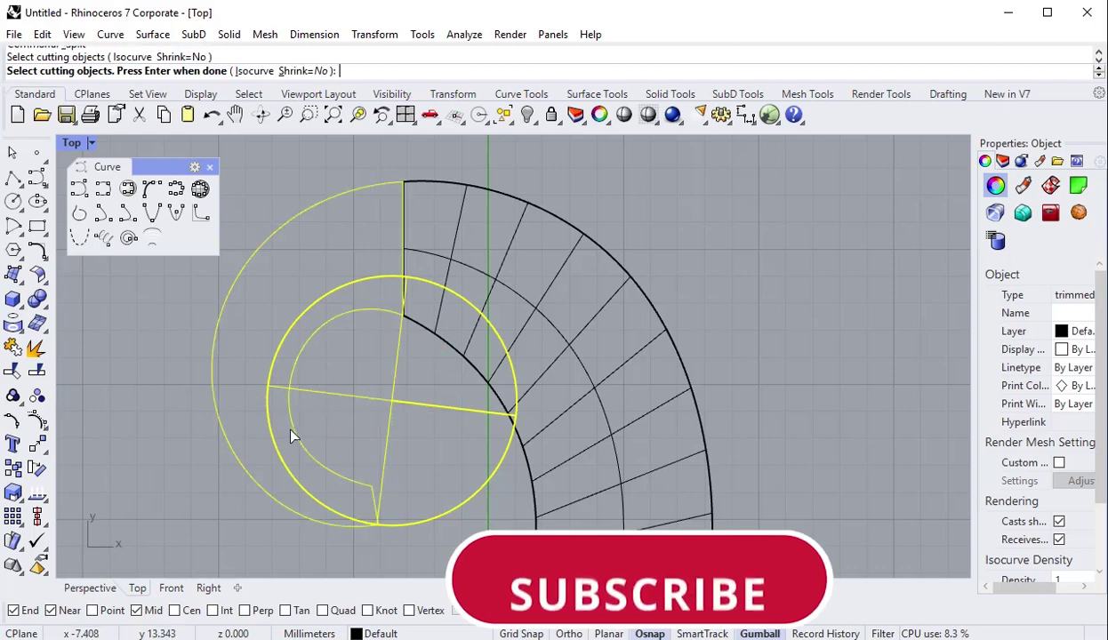
{"action": "key", "text": "Return"}
{"action": "left_click", "coordinate": [286, 469]}
{"action": "key", "text": "Delete"}
Explode the outline curve and view the notched dome from a higher Perspective angle.
{"action": "scroll", "coordinate": [278, 485], "scroll_direction": "down", "scroll_amount": 3}
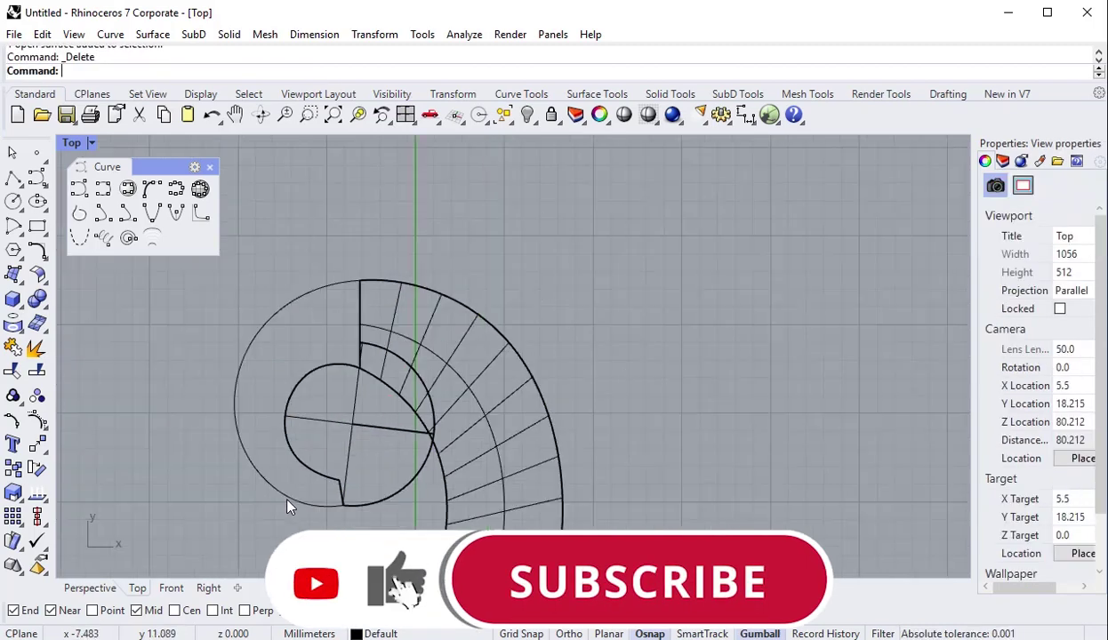
{"action": "left_click", "coordinate": [300, 501]}
{"action": "left_click", "coordinate": [37, 348]}
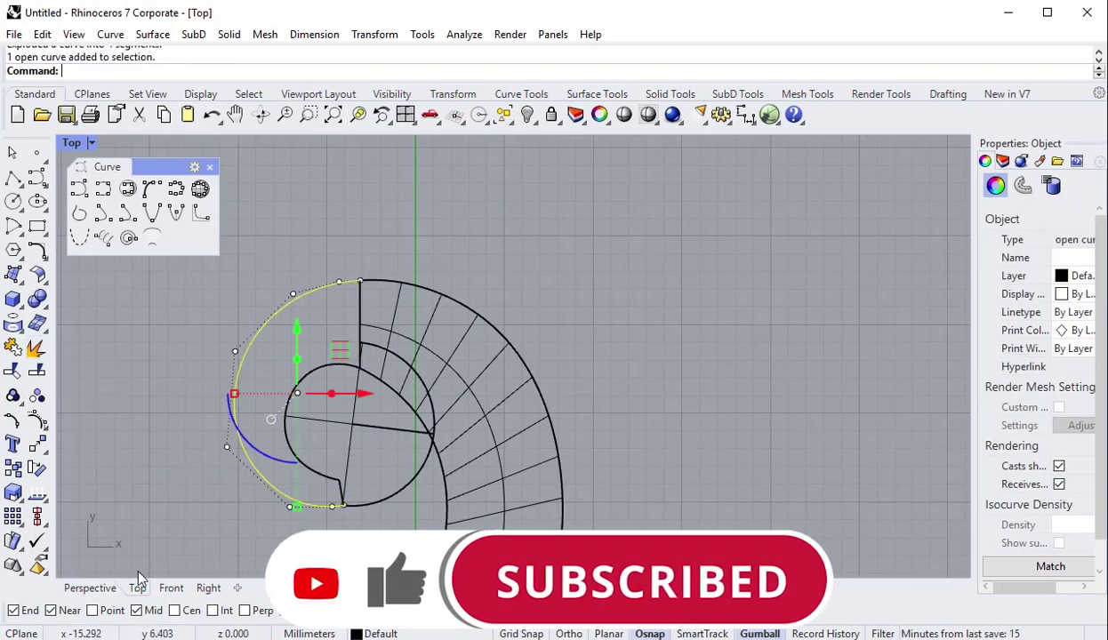
{"action": "key", "text": "Escape"}
{"action": "left_click", "coordinate": [90, 588]}
{"action": "right_click_drag", "start_coordinate": [190, 528], "coordinate": [340, 377]}
Try a union of the spiral and dome surfaces, then undo it.
{"action": "left_click", "coordinate": [341, 377]}
{"action": "left_click", "coordinate": [296, 340], "text": "shift"}
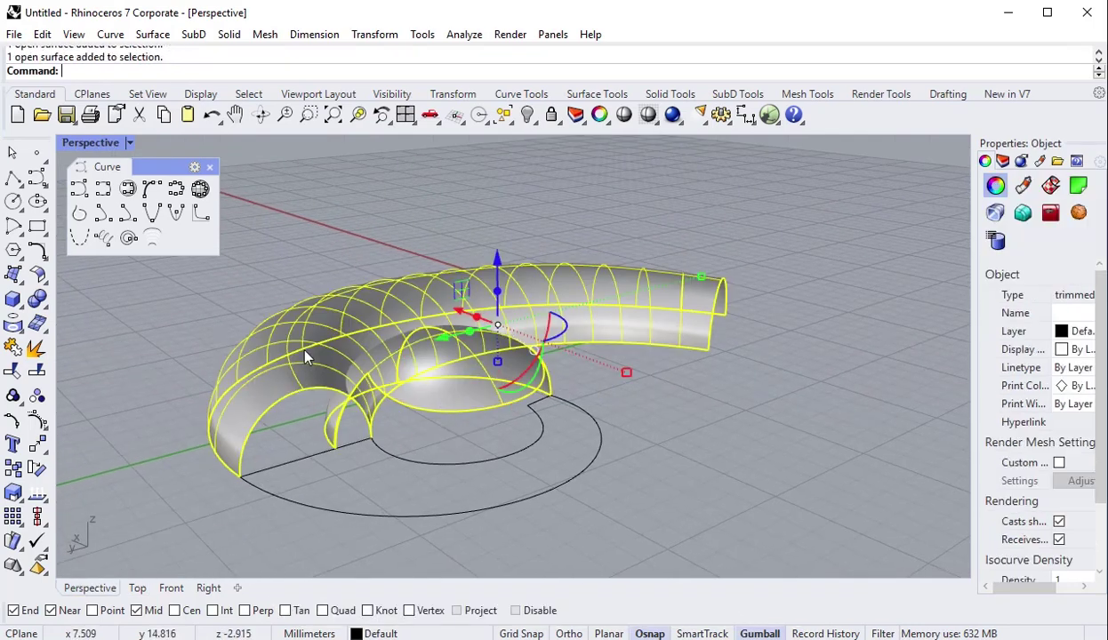
{"action": "left_click", "coordinate": [37, 299]}
{"action": "key", "text": "ctrl+z"}
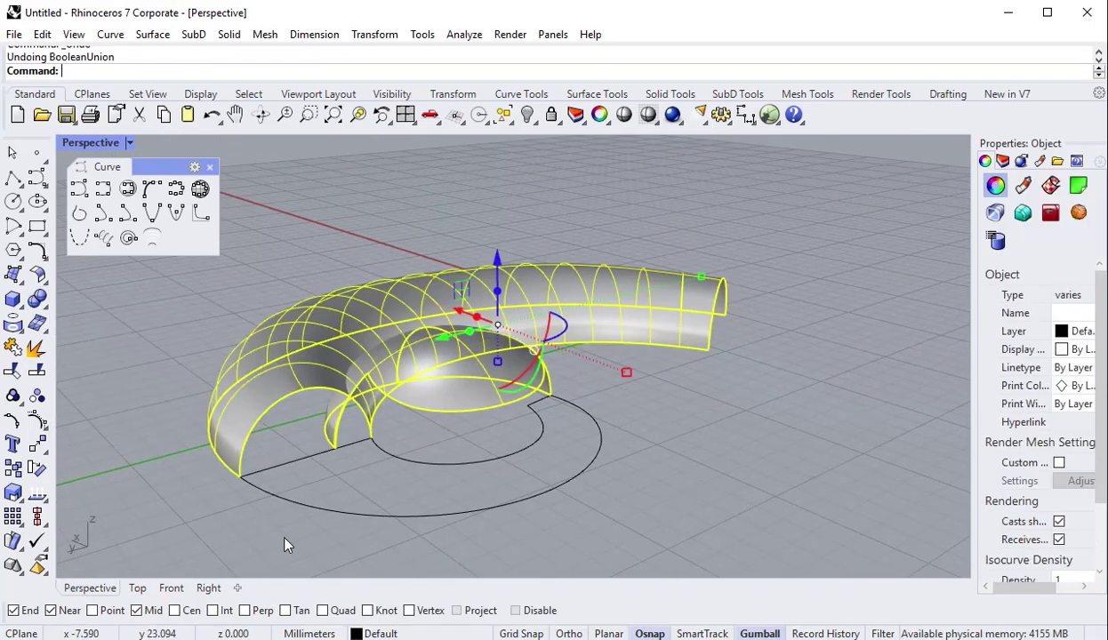
Check and flip the hook surface's normal direction with Dir.
{"action": "left_click", "coordinate": [276, 523]}
{"action": "left_click", "coordinate": [296, 338]}
{"action": "left_click", "coordinate": [37, 493]}
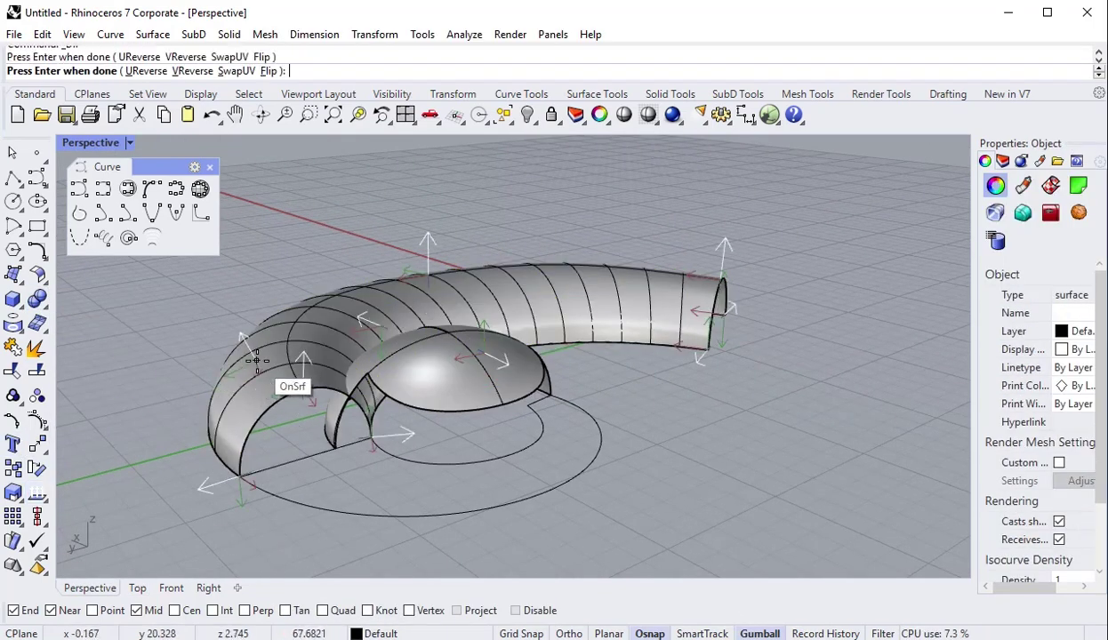
{"action": "key", "text": "Return"}
Boolean-union the dome and hook surfaces into one merged shell.
{"action": "left_click", "coordinate": [37, 299]}
{"action": "left_click", "coordinate": [86, 307]}
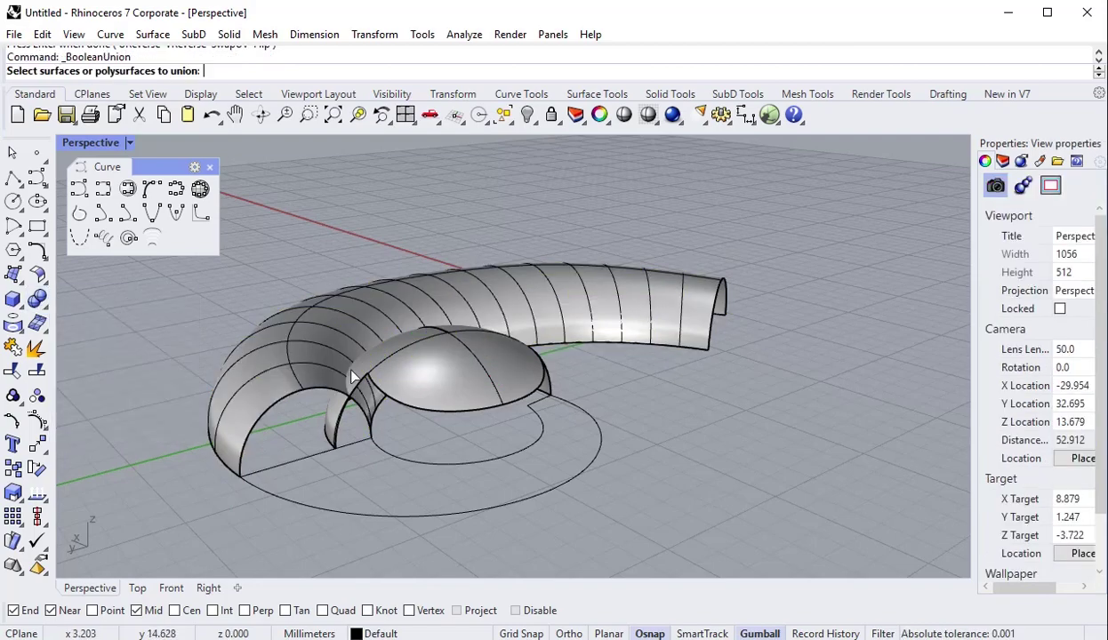
{"action": "left_click", "coordinate": [425, 363]}
{"action": "key", "text": "Return"}
{"action": "right_click_drag", "start_coordinate": [443, 424], "coordinate": [418, 450]}
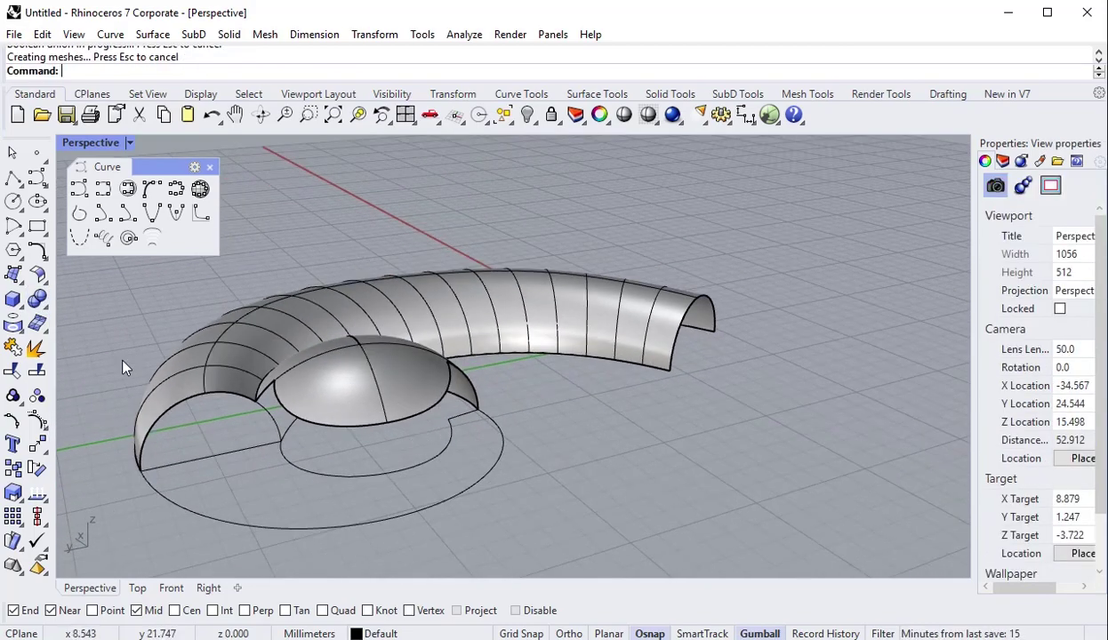
Start Duplicate Edge from the curve-from-objects tools.
{"action": "left_click", "coordinate": [19, 282]}
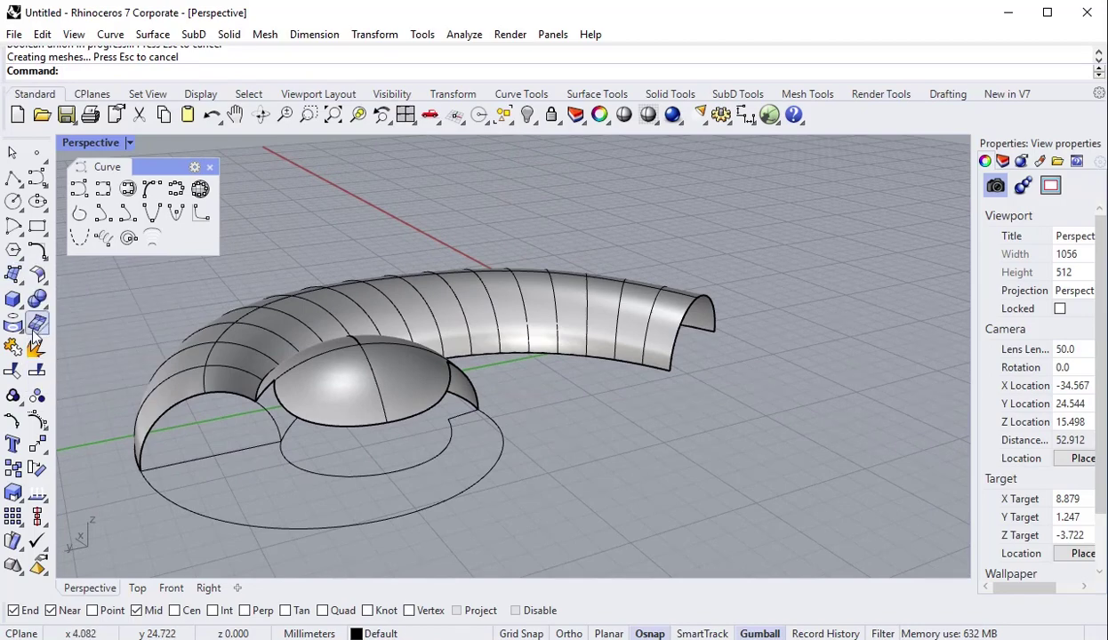
{"action": "left_click", "coordinate": [27, 343]}
{"action": "left_click", "coordinate": [86, 326]}
Copy the dome's bottom edge and a second edge as curves and join them into one.
{"action": "left_click", "coordinate": [334, 425]}
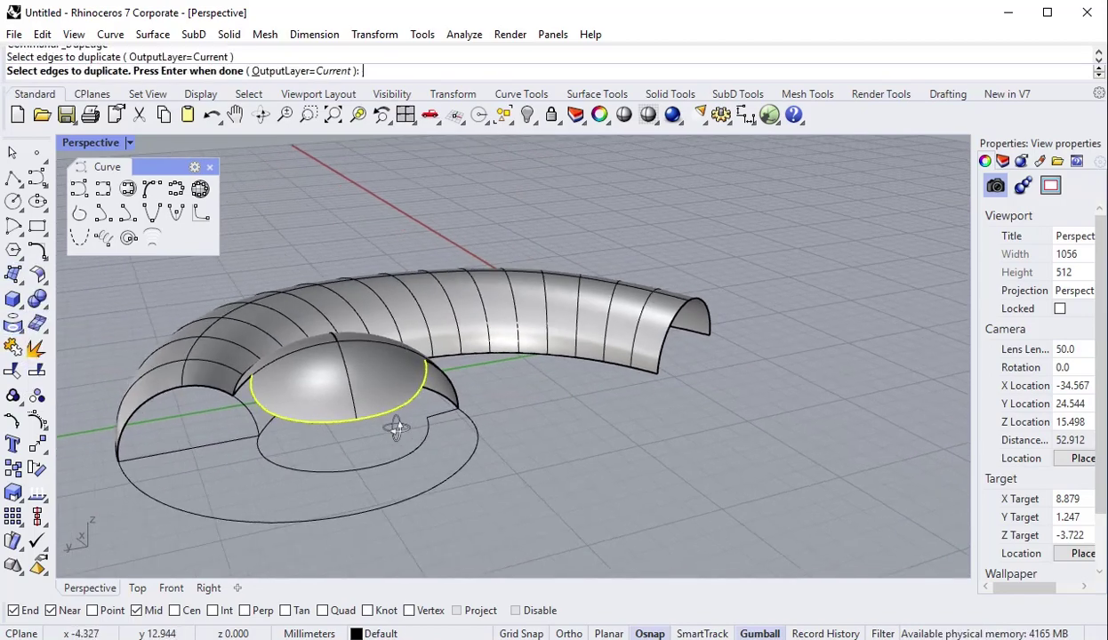
{"action": "mouse_move", "coordinate": [396, 426]}
{"action": "right_mouse_down"}
{"action": "mouse_move", "coordinate": [358, 438]}
{"action": "mouse_move", "coordinate": [366, 417]}
{"action": "right_mouse_up"}
{"action": "left_click", "coordinate": [316, 428]}
{"action": "key", "text": "Return"}
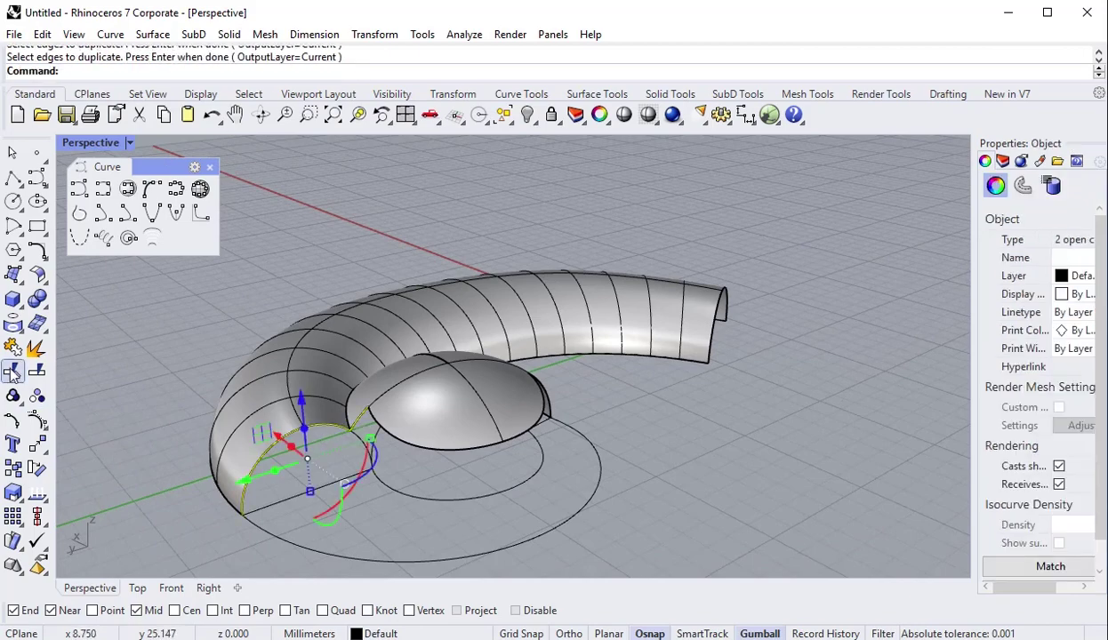
{"action": "left_click", "coordinate": [12, 365]}
{"action": "right_click_drag", "start_coordinate": [156, 520], "coordinate": [203, 503]}
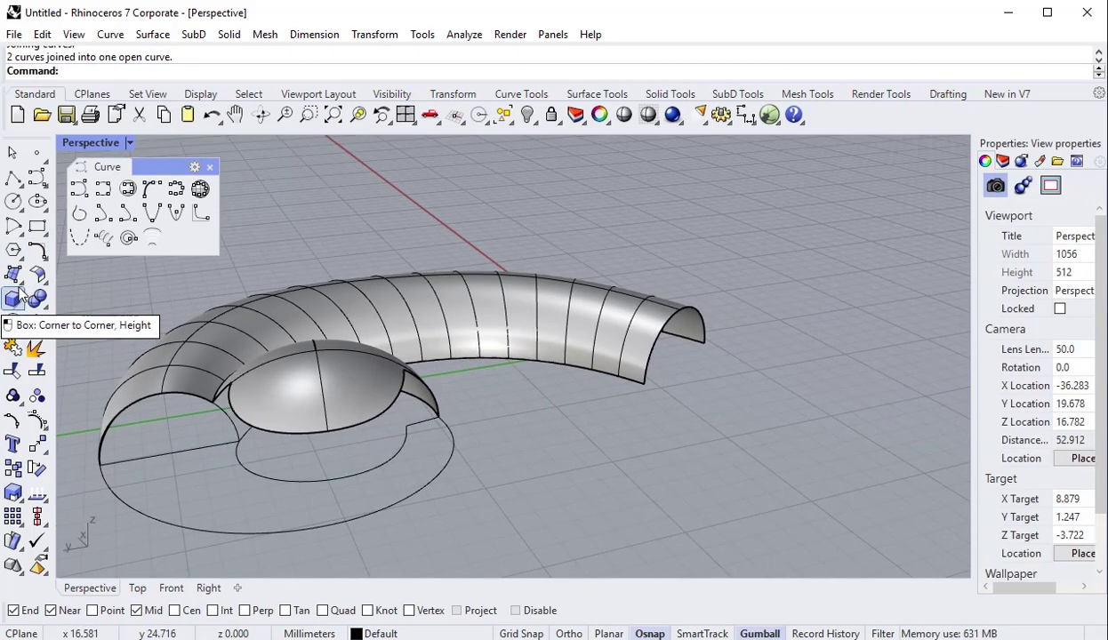
{"action": "left_click", "coordinate": [14, 299]}
{"action": "right_click_drag", "start_coordinate": [67, 285], "coordinate": [51, 316]}
{"action": "left_click", "coordinate": [18, 276]}
Create a Sweep2 surface along the dome edge and outer curve with two cross-section curves.
{"action": "left_click", "coordinate": [86, 348]}
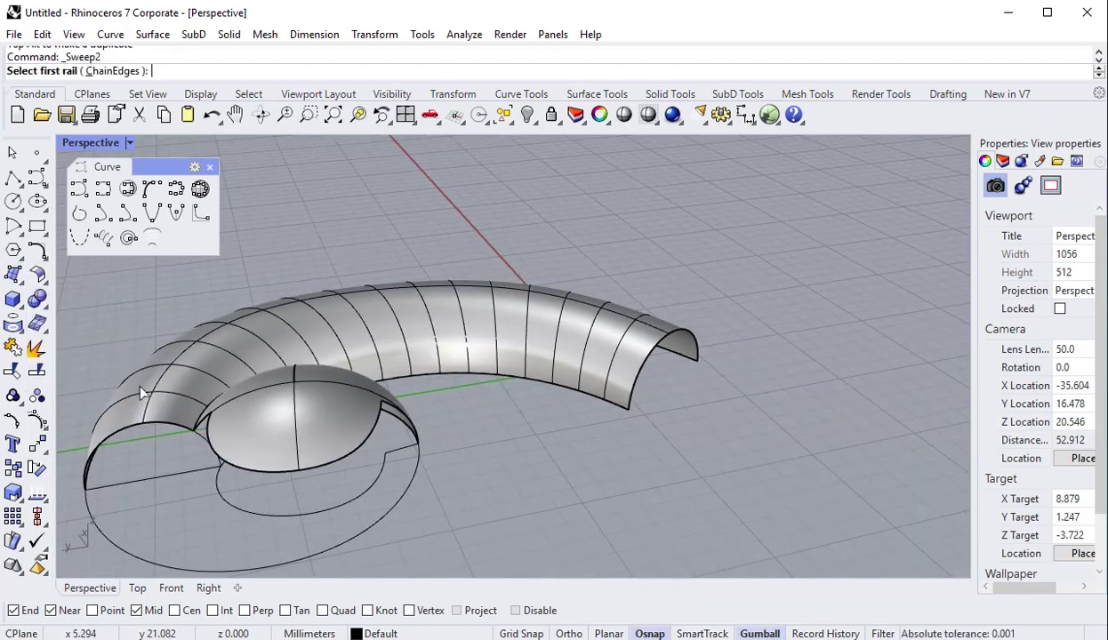
{"action": "left_click", "coordinate": [275, 469]}
{"action": "left_click", "coordinate": [327, 520]}
{"action": "left_click", "coordinate": [391, 427]}
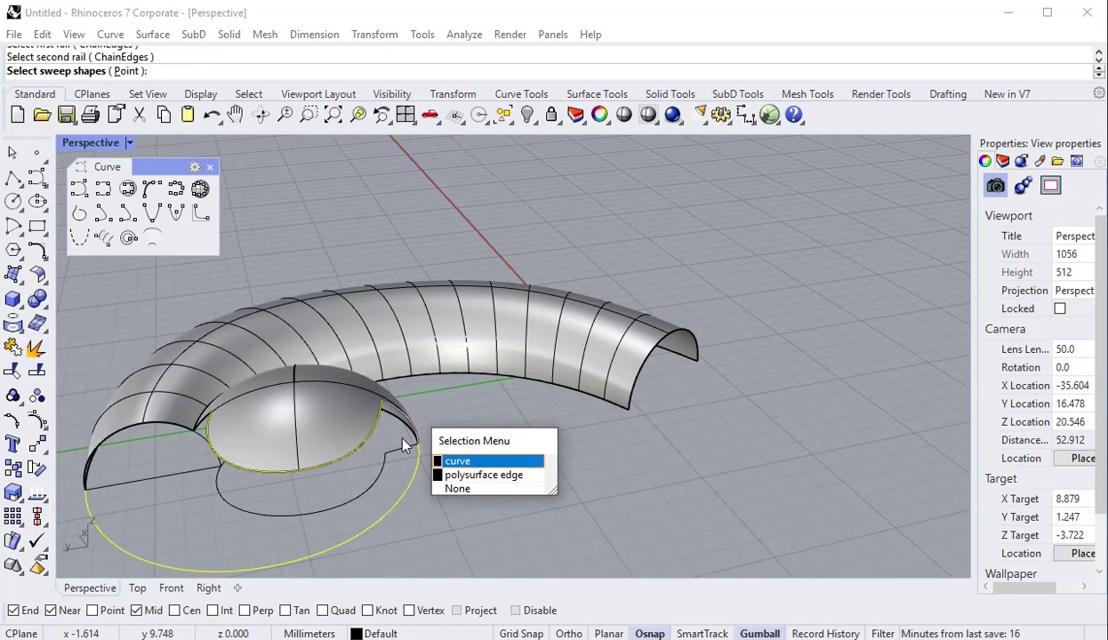
{"action": "left_click", "coordinate": [436, 455]}
{"action": "left_click", "coordinate": [185, 438]}
{"action": "left_click", "coordinate": [205, 480]}
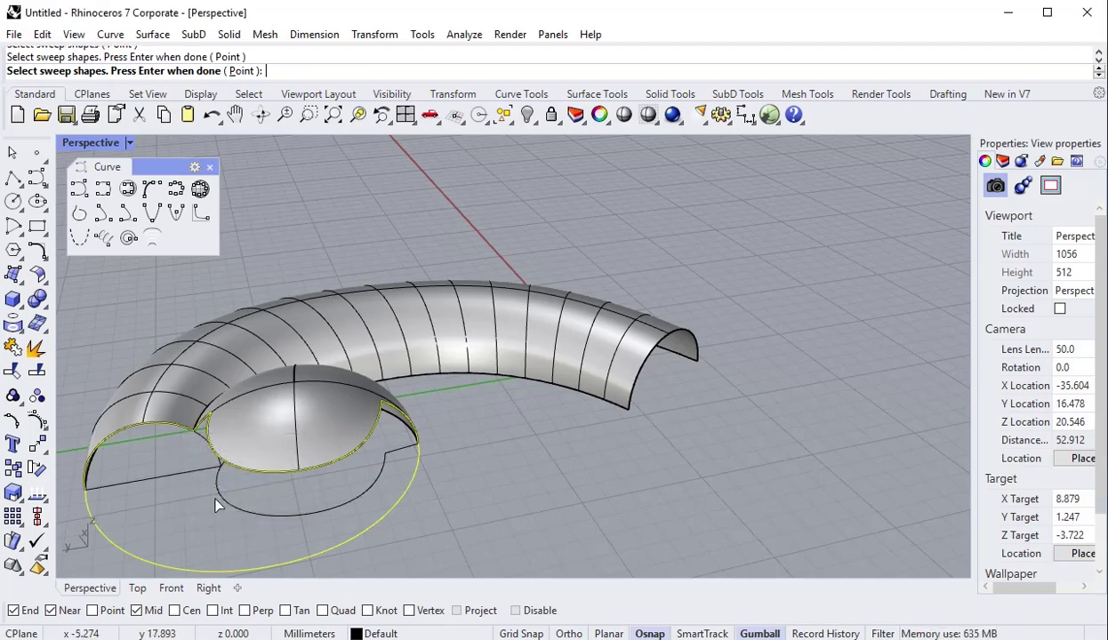
{"action": "key", "text": "Return"}
{"action": "left_click", "coordinate": [138, 588]}
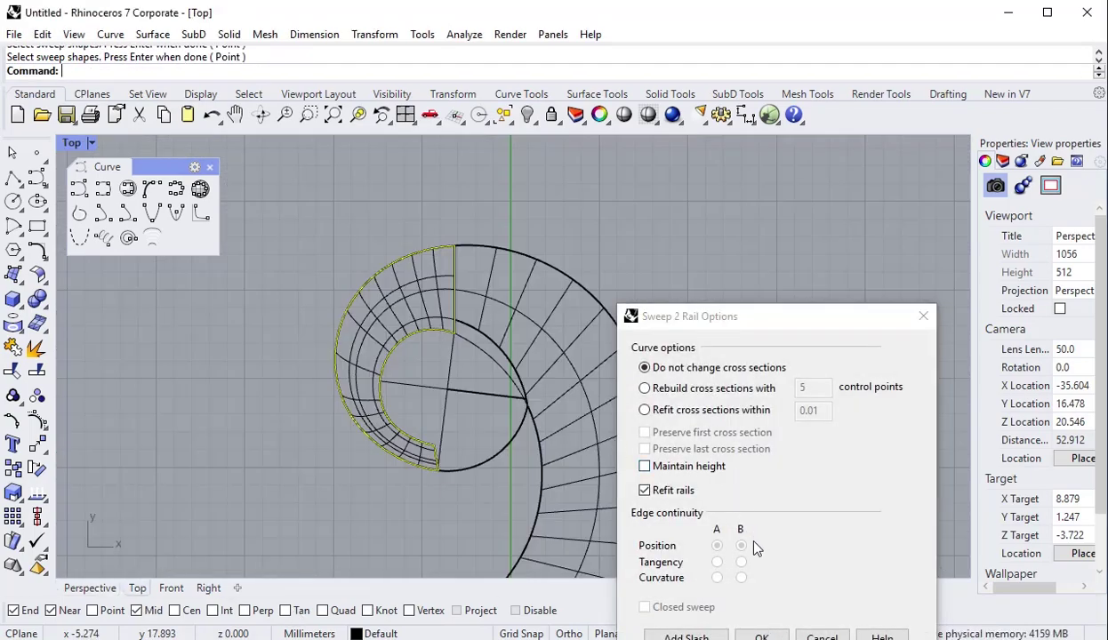
{"action": "left_click", "coordinate": [762, 633]}
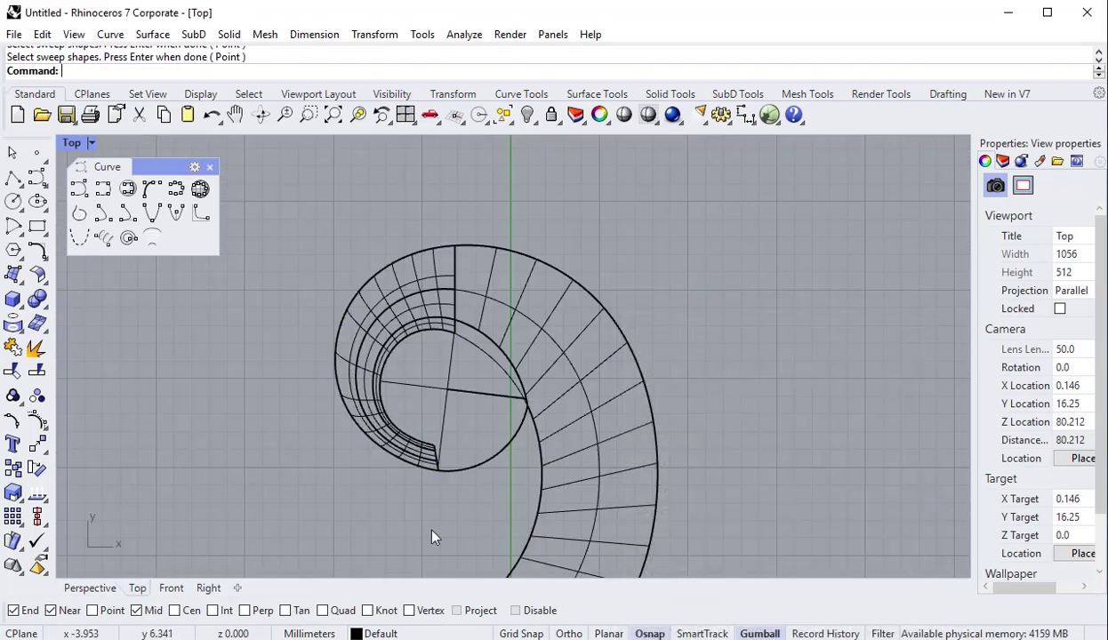
Join the new swept surface with the hook polysurface.
{"action": "left_click", "coordinate": [392, 307]}
{"action": "left_click", "coordinate": [363, 343], "text": "shift"}
{"action": "left_click", "coordinate": [13, 348]}
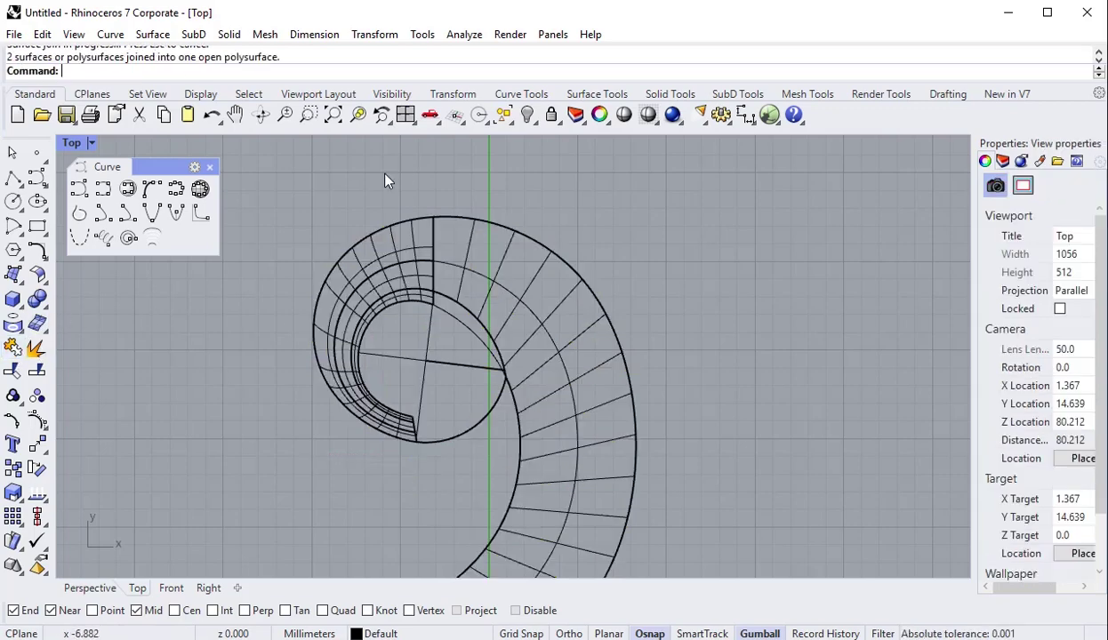
{"action": "scroll", "coordinate": [481, 319], "scroll_direction": "down", "scroll_amount": 5}
Delete the leftover construction curves, keeping the polysurface.
{"action": "left_click_drag", "start_coordinate": [604, 460], "coordinate": [546, 346]}
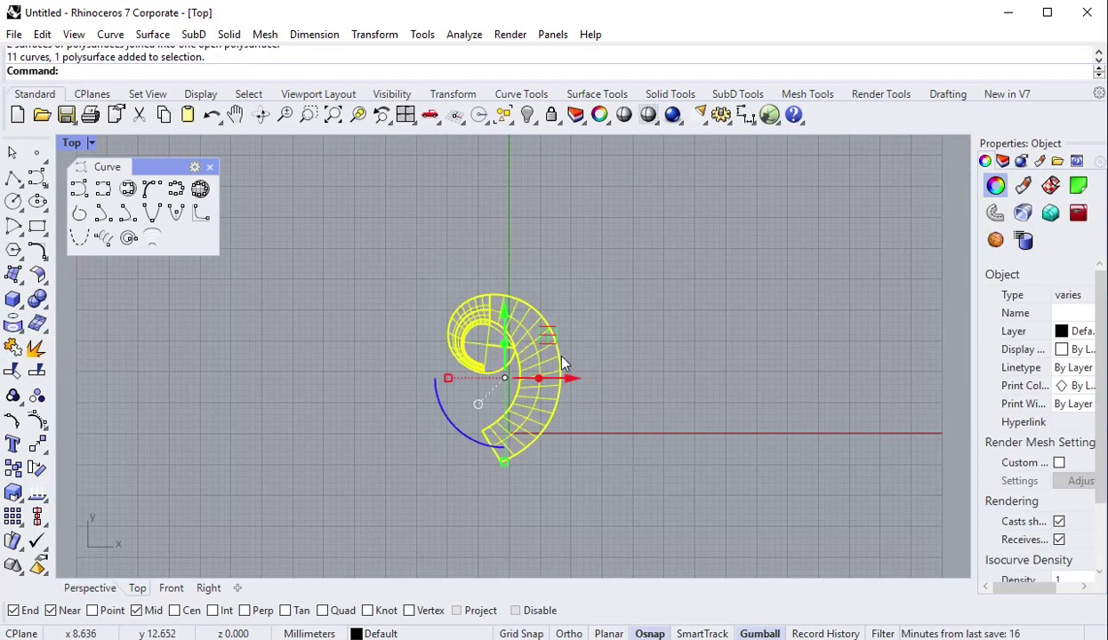
{"action": "left_click", "coordinate": [541, 365], "text": "ctrl"}
{"action": "key", "text": "Delete"}
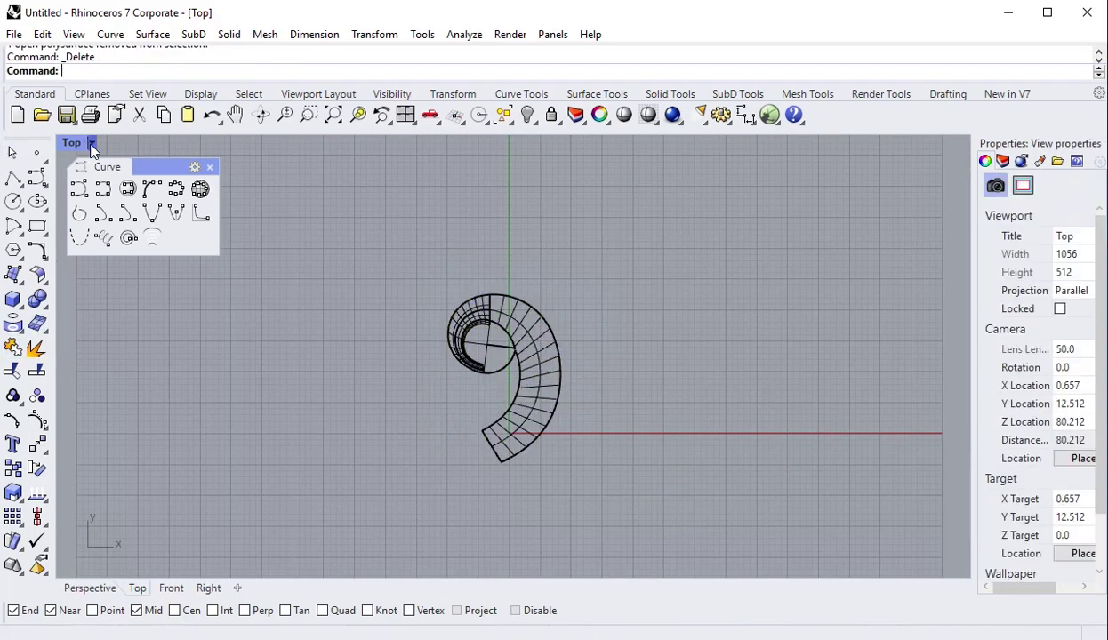
Set the Top viewport to Rendered display and reframe the spiral.
{"action": "left_click", "coordinate": [90, 142]}
{"action": "left_click", "coordinate": [165, 242]}
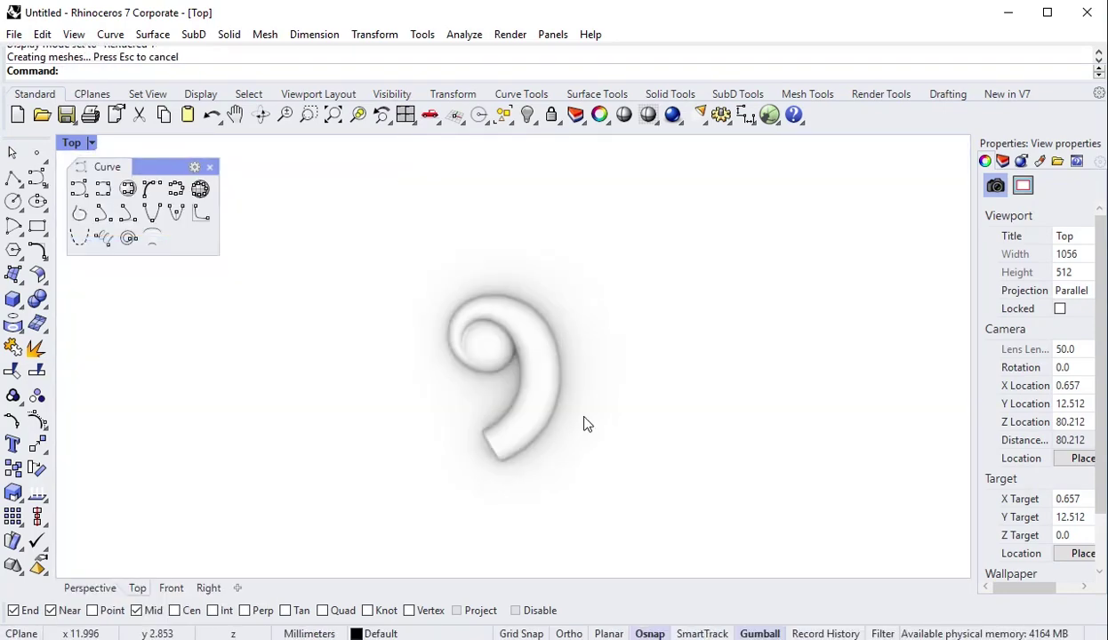
{"action": "scroll", "coordinate": [521, 350], "scroll_direction": "up", "scroll_amount": 3}
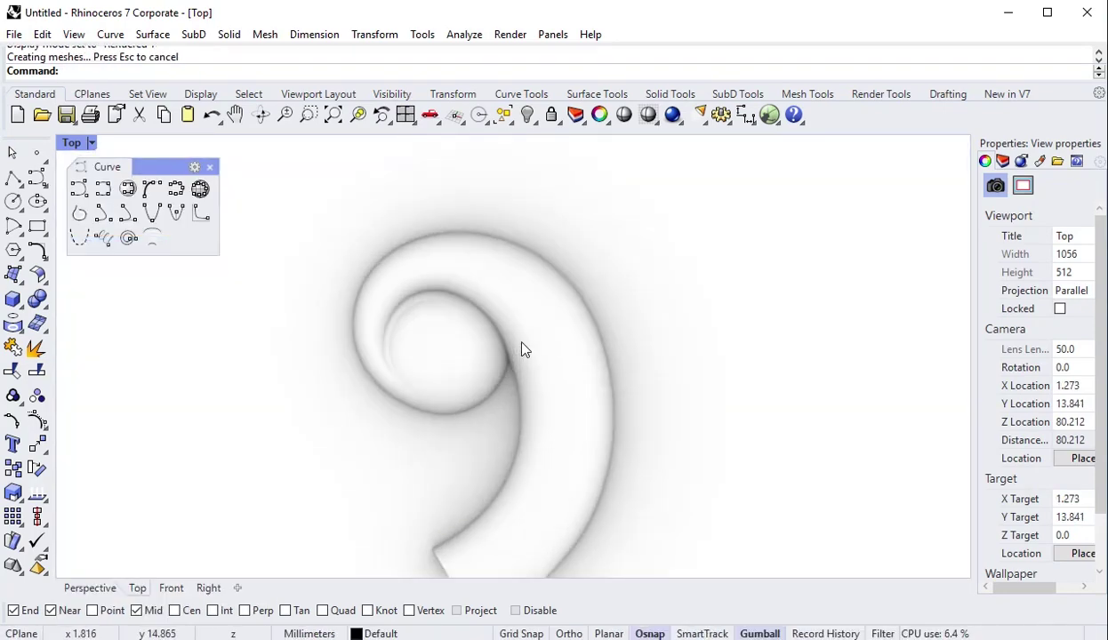
{"action": "right_click_drag", "start_coordinate": [463, 407], "coordinate": [445, 365]}
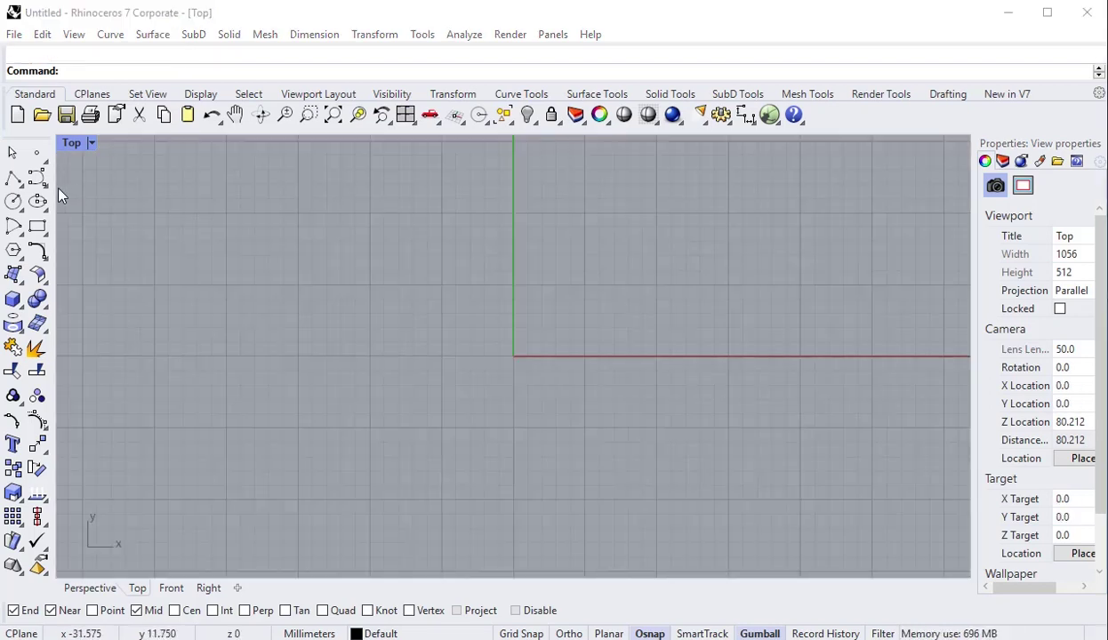
Draw a circle left of the origin in the Top view.
{"action": "left_click", "coordinate": [36, 178]}
{"action": "left_click", "coordinate": [94, 198]}
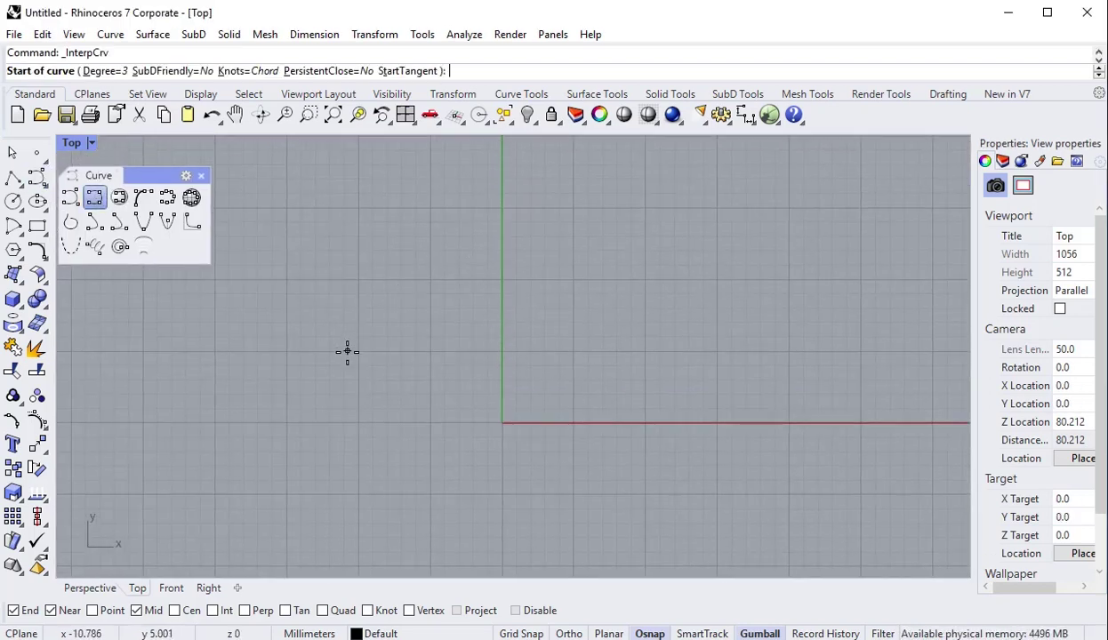
{"action": "key", "text": "Escape"}
{"action": "left_click", "coordinate": [12, 201]}
{"action": "left_click", "coordinate": [387, 288]}
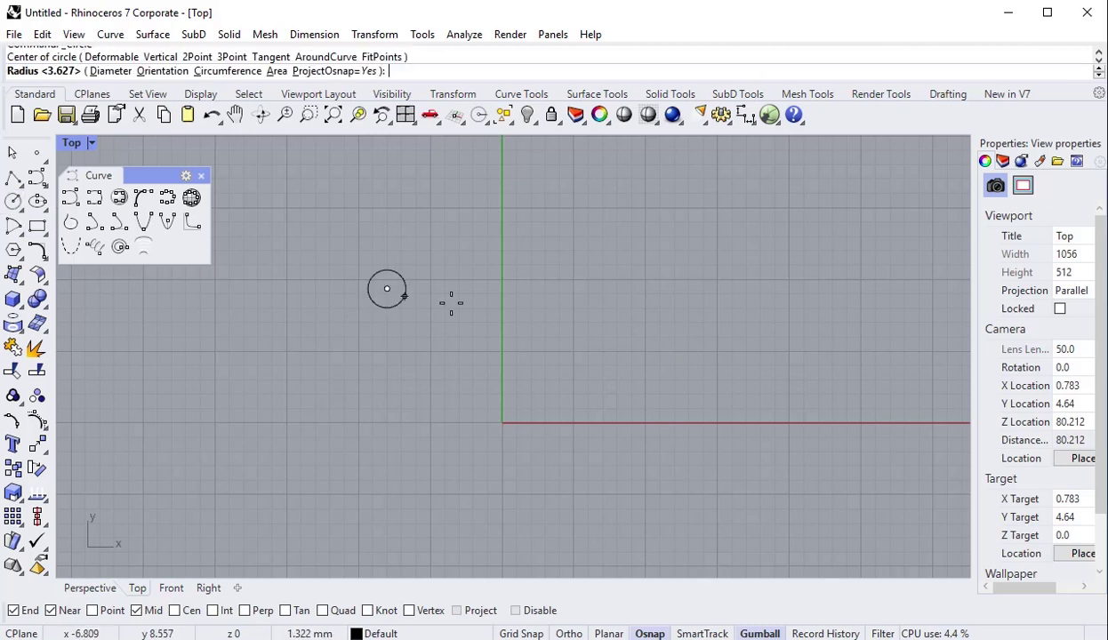
{"action": "left_click", "coordinate": [462, 312]}
Draw an interpolated spiral curve starting inside the circle and winding outward and downward.
{"action": "left_click", "coordinate": [99, 202]}
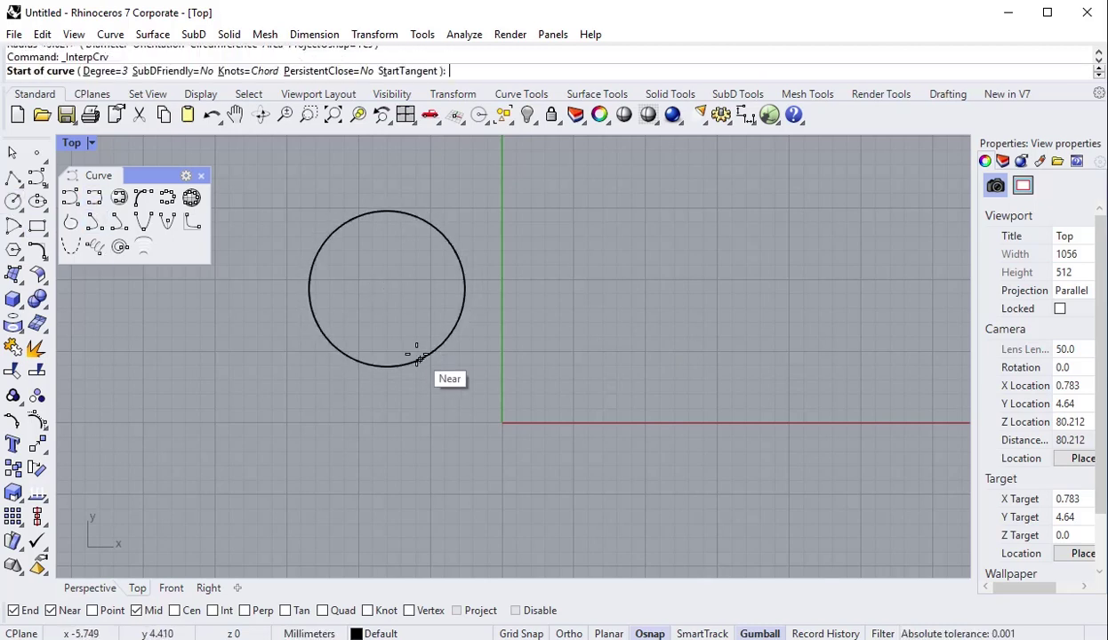
{"action": "scroll", "coordinate": [415, 353], "scroll_direction": "up", "scroll_amount": 5}
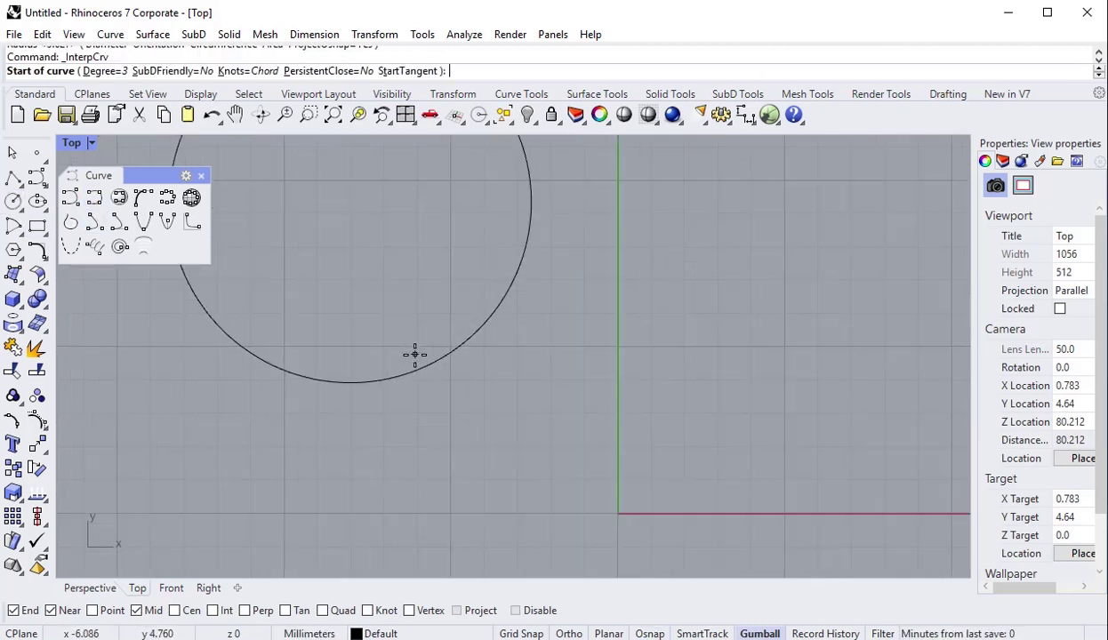
{"action": "left_click", "coordinate": [496, 234]}
{"action": "left_click", "coordinate": [465, 317]}
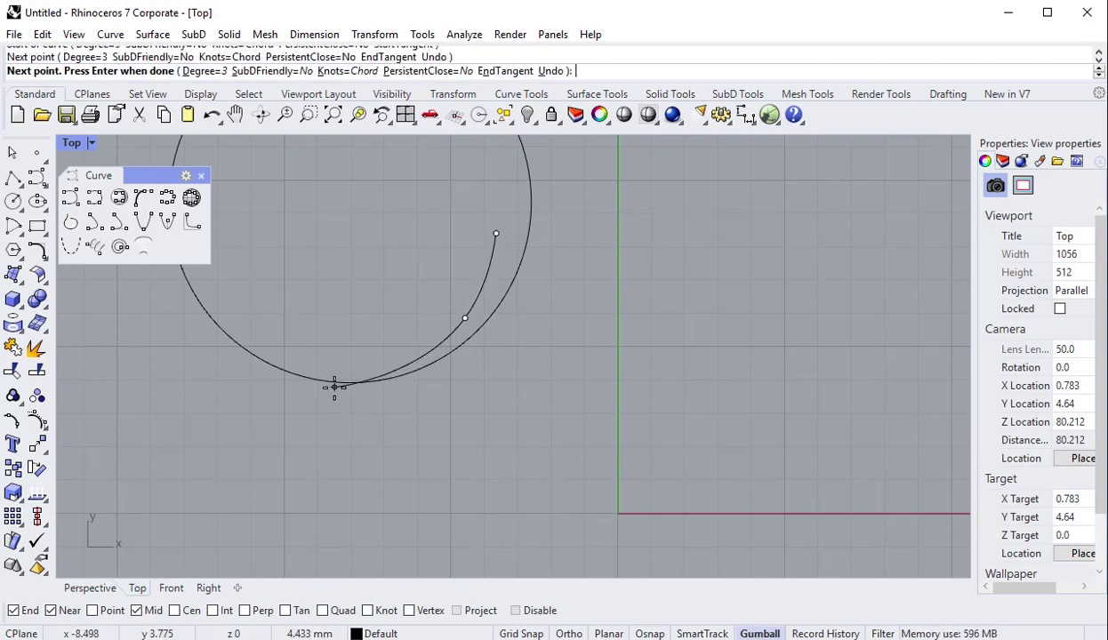
{"action": "left_click", "coordinate": [340, 378]}
{"action": "right_click_drag", "start_coordinate": [174, 333], "coordinate": [289, 463]}
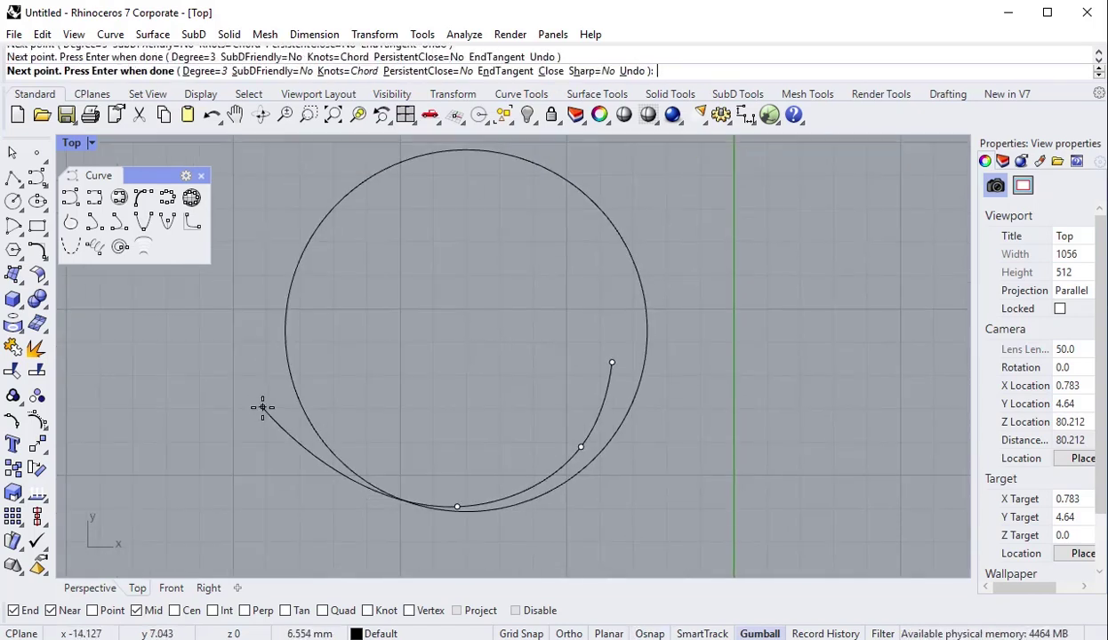
{"action": "right_click_drag", "start_coordinate": [221, 249], "coordinate": [293, 389]}
{"action": "left_click", "coordinate": [310, 348]}
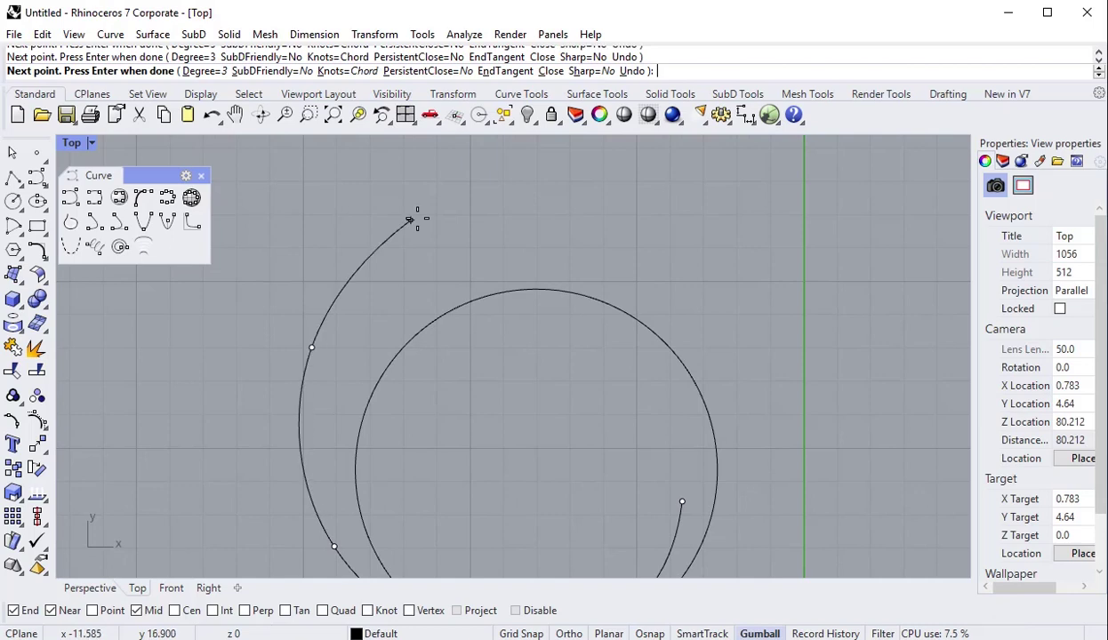
{"action": "left_click", "coordinate": [445, 188]}
{"action": "scroll", "coordinate": [725, 177], "scroll_direction": "down", "scroll_amount": 4}
{"action": "right_click_drag", "start_coordinate": [729, 178], "coordinate": [613, 182]}
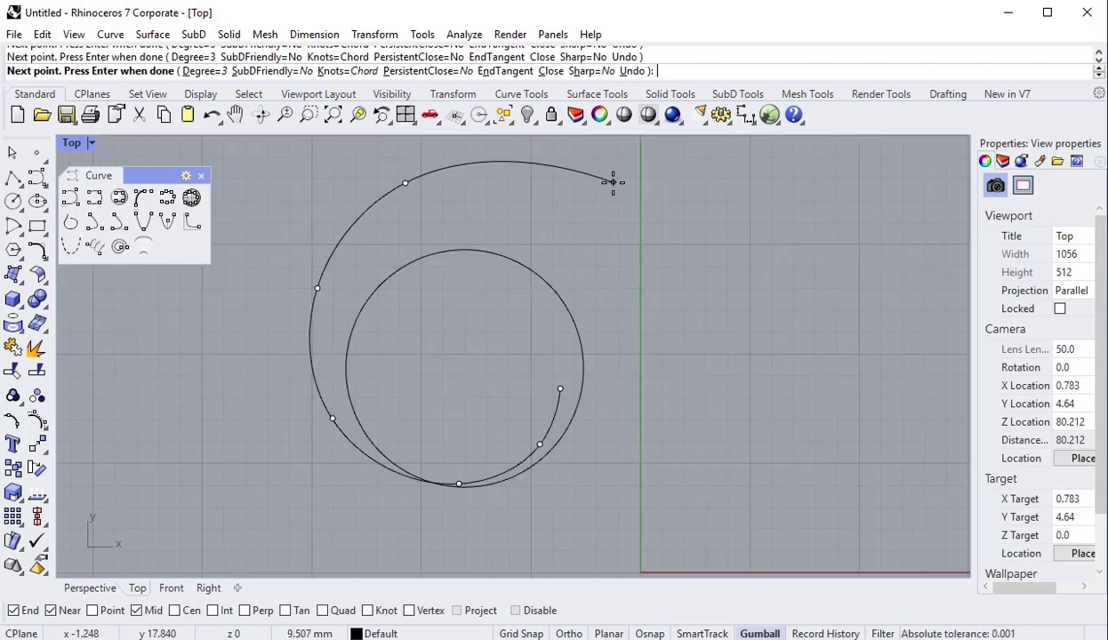
{"action": "right_click_drag", "start_coordinate": [804, 500], "coordinate": [784, 320]}
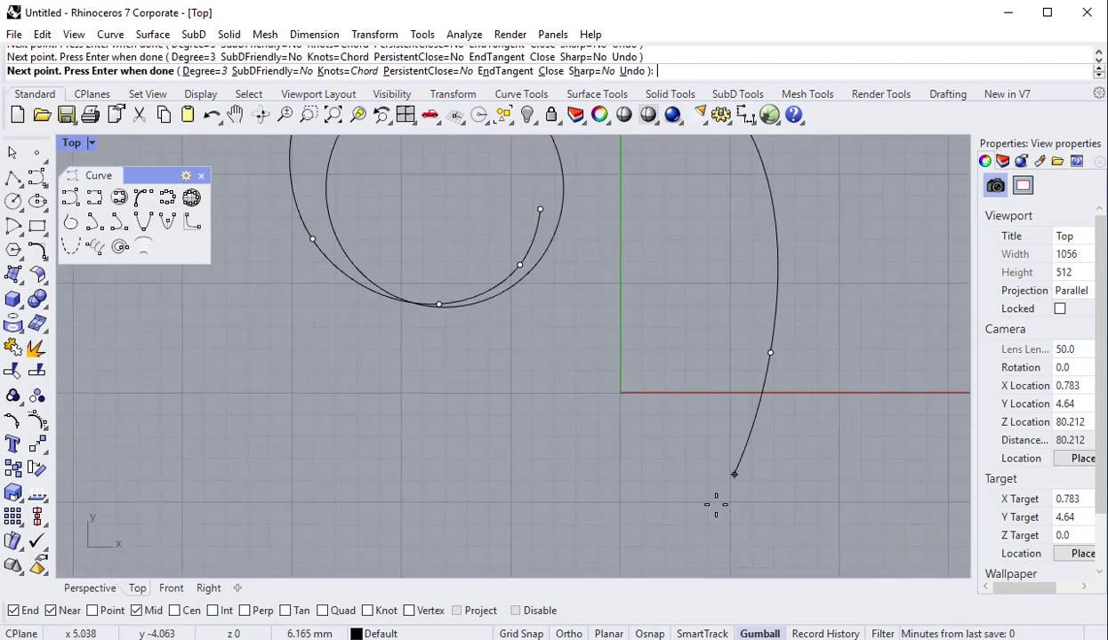
{"action": "scroll", "coordinate": [601, 420], "scroll_direction": "down", "scroll_amount": 1}
{"action": "scroll", "coordinate": [591, 481], "scroll_direction": "down", "scroll_amount": 2}
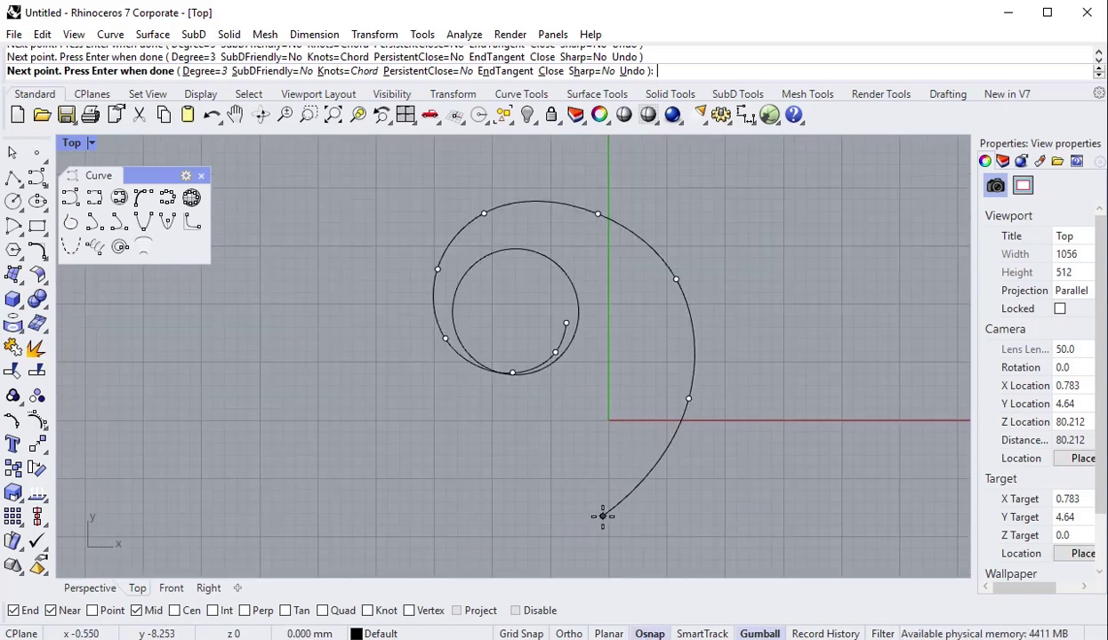
{"action": "key", "text": "Return"}
Reshape the outer spiral by dragging one of its control points.
{"action": "left_click", "coordinate": [607, 217]}
{"action": "scroll", "coordinate": [613, 249], "scroll_direction": "up", "scroll_amount": 1}
{"action": "left_click", "coordinate": [618, 234]}
{"action": "left_click_drag", "start_coordinate": [658, 200], "coordinate": [666, 190]}
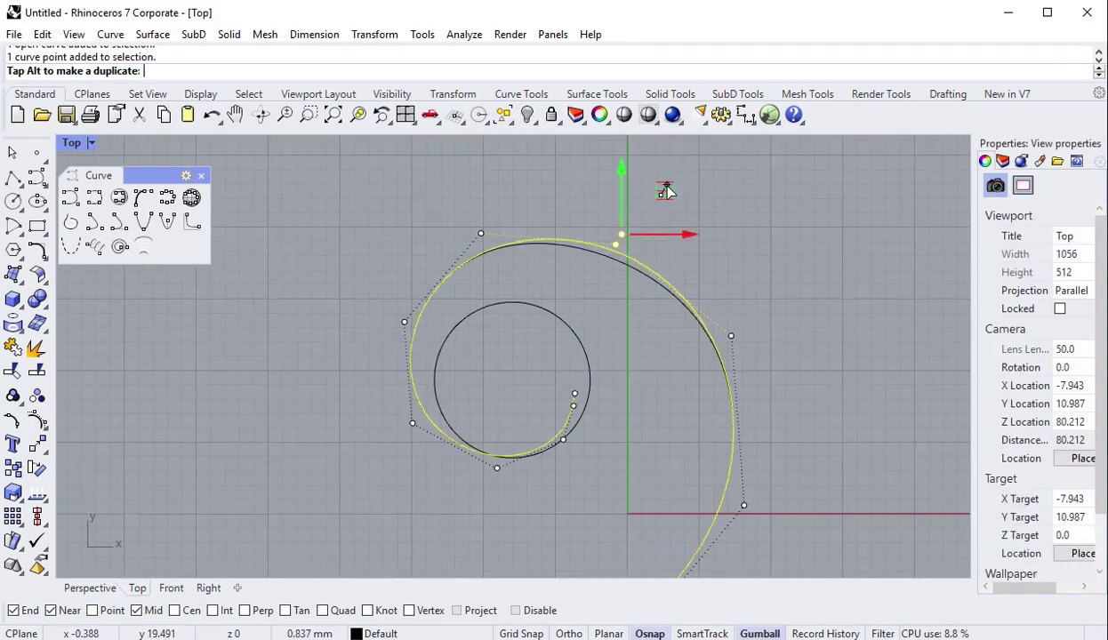
{"action": "key", "text": "Left"}
{"action": "key", "text": "Down"}
{"action": "key", "text": "Down"}
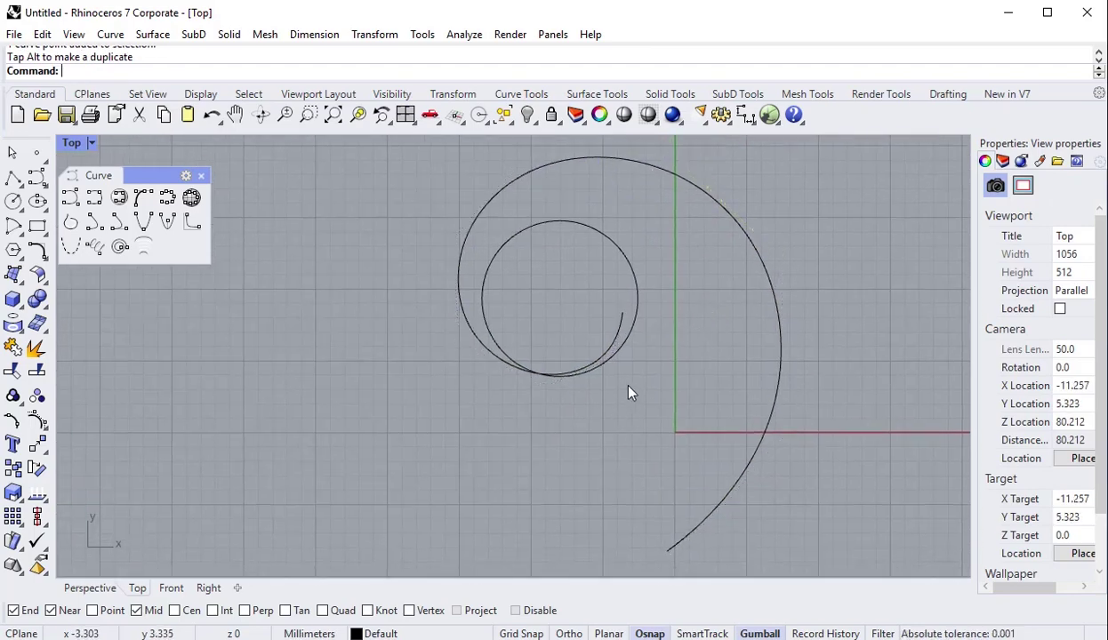
Start a second interpolated curve at the central hook, running around inside the first spiral.
{"action": "scroll", "coordinate": [589, 356], "scroll_direction": "up", "scroll_amount": 2}
{"action": "scroll", "coordinate": [602, 338], "scroll_direction": "up", "scroll_amount": 1}
{"action": "scroll", "coordinate": [600, 338], "scroll_direction": "up", "scroll_amount": 1}
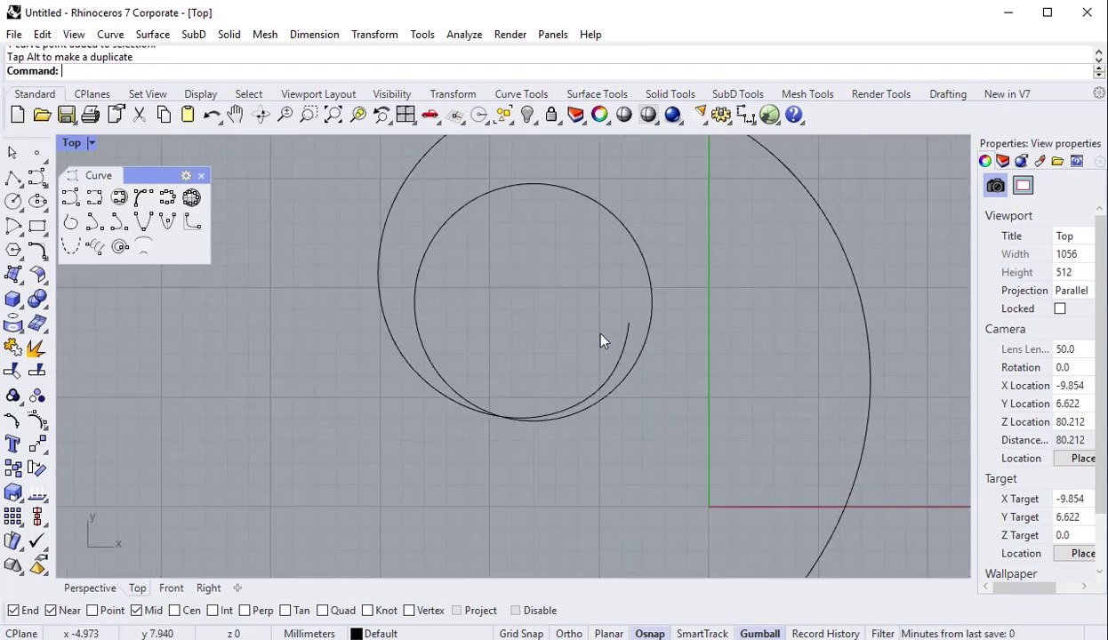
{"action": "scroll", "coordinate": [601, 341], "scroll_direction": "up", "scroll_amount": 1}
{"action": "key", "text": "Return"}
{"action": "left_click", "coordinate": [600, 300]}
{"action": "left_click", "coordinate": [576, 343]}
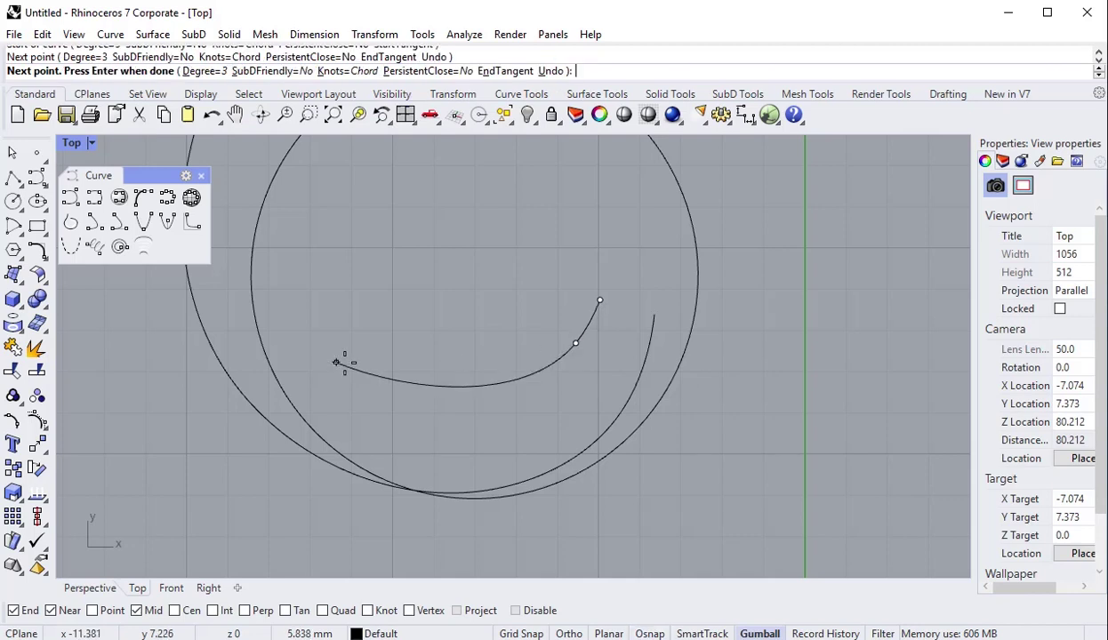
{"action": "left_click", "coordinate": [427, 380]}
{"action": "left_click", "coordinate": [362, 324]}
{"action": "scroll", "coordinate": [360, 262], "scroll_direction": "down", "scroll_amount": 1}
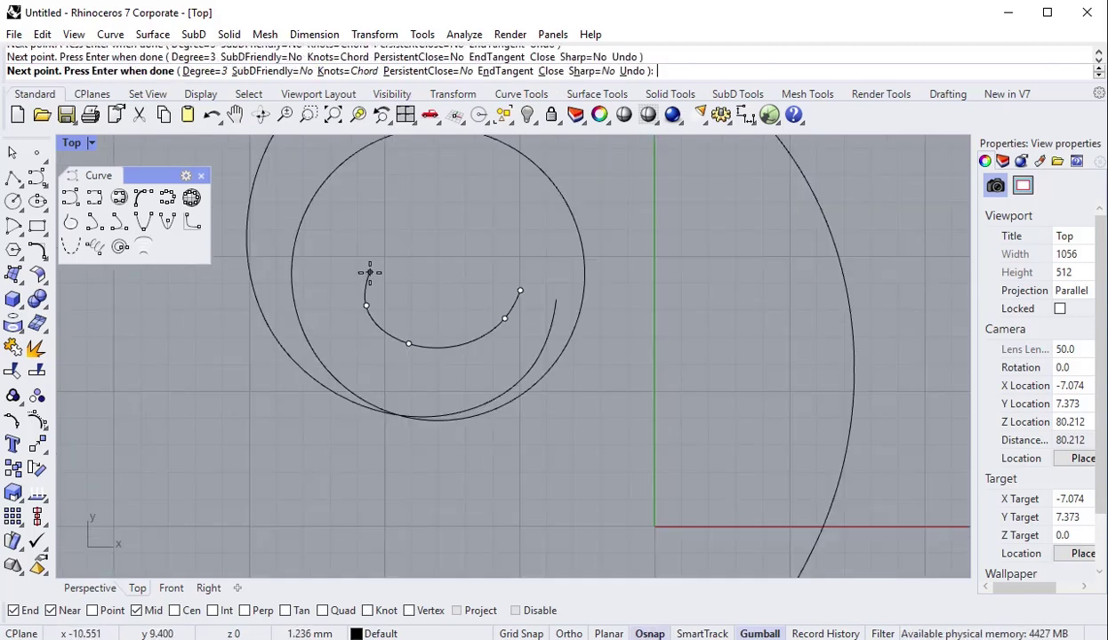
{"action": "scroll", "coordinate": [360, 277], "scroll_direction": "down", "scroll_amount": 1}
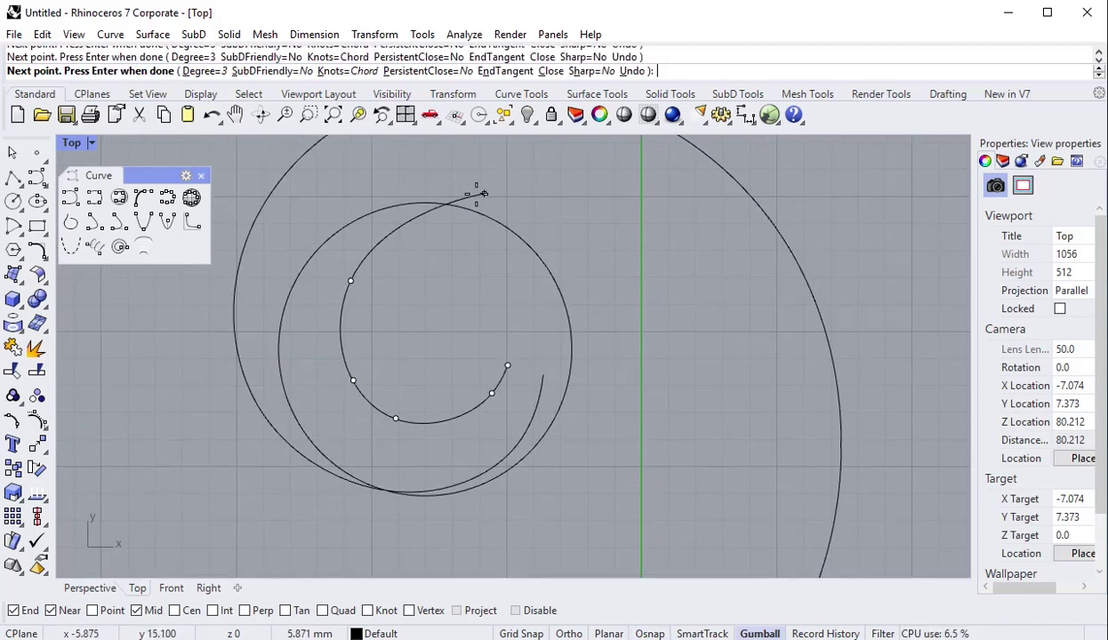
{"action": "scroll", "coordinate": [464, 195], "scroll_direction": "up", "scroll_amount": 2}
{"action": "scroll", "coordinate": [470, 420], "scroll_direction": "down", "scroll_amount": 2}
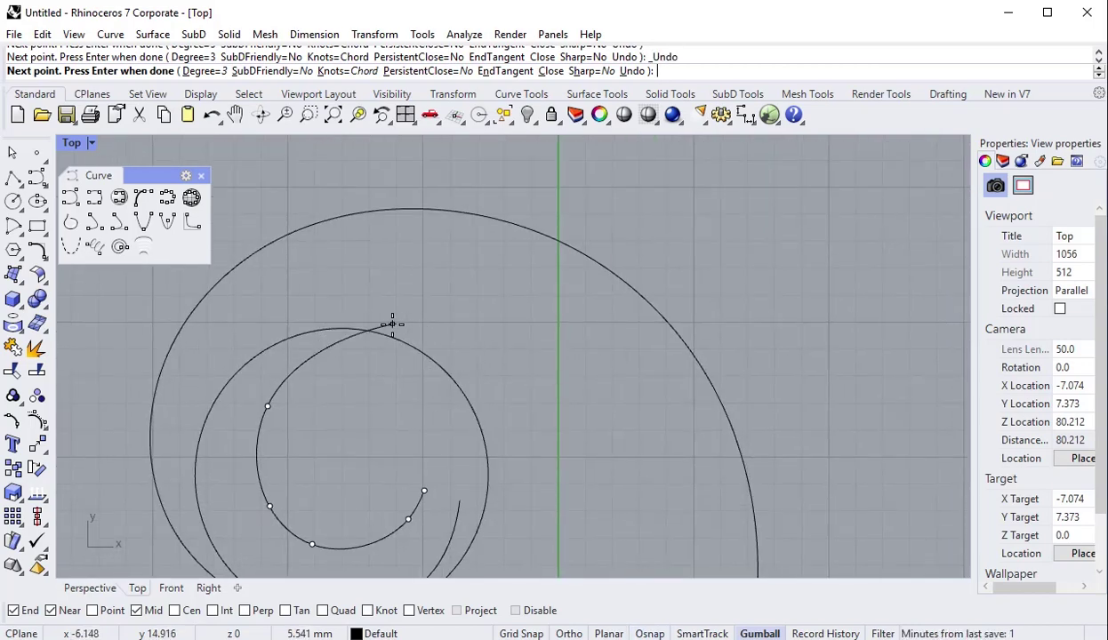
Continue the inner spiral down to its lower end and finish the curve.
{"action": "left_click", "coordinate": [543, 375]}
{"action": "right_click_drag", "start_coordinate": [637, 524], "coordinate": [553, 284]}
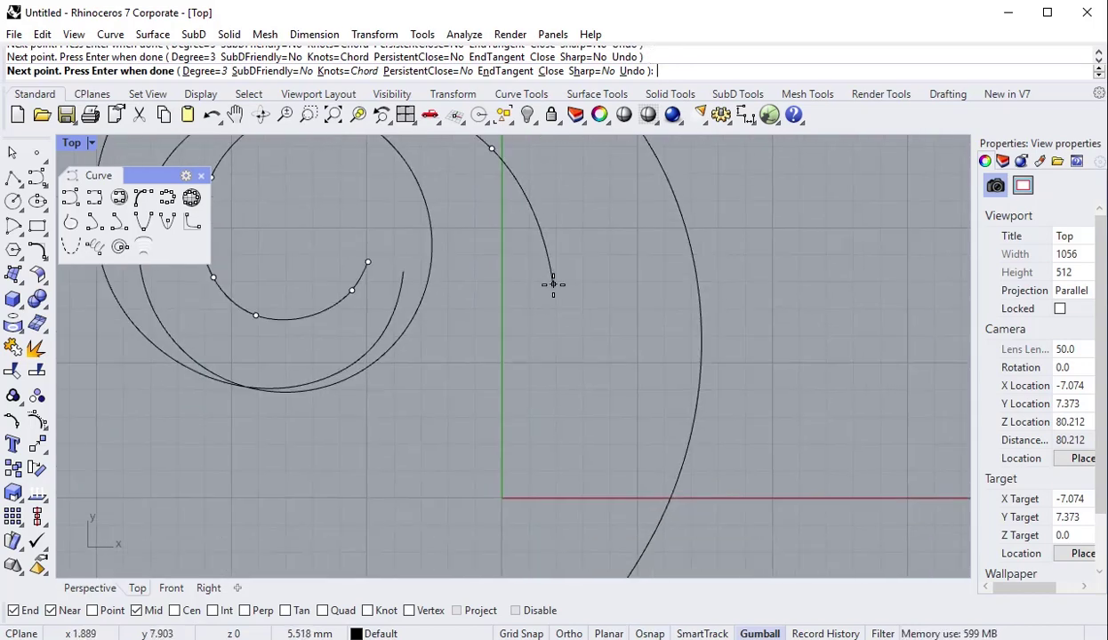
{"action": "left_click", "coordinate": [535, 470]}
{"action": "scroll", "coordinate": [564, 366], "scroll_direction": "up", "scroll_amount": 2}
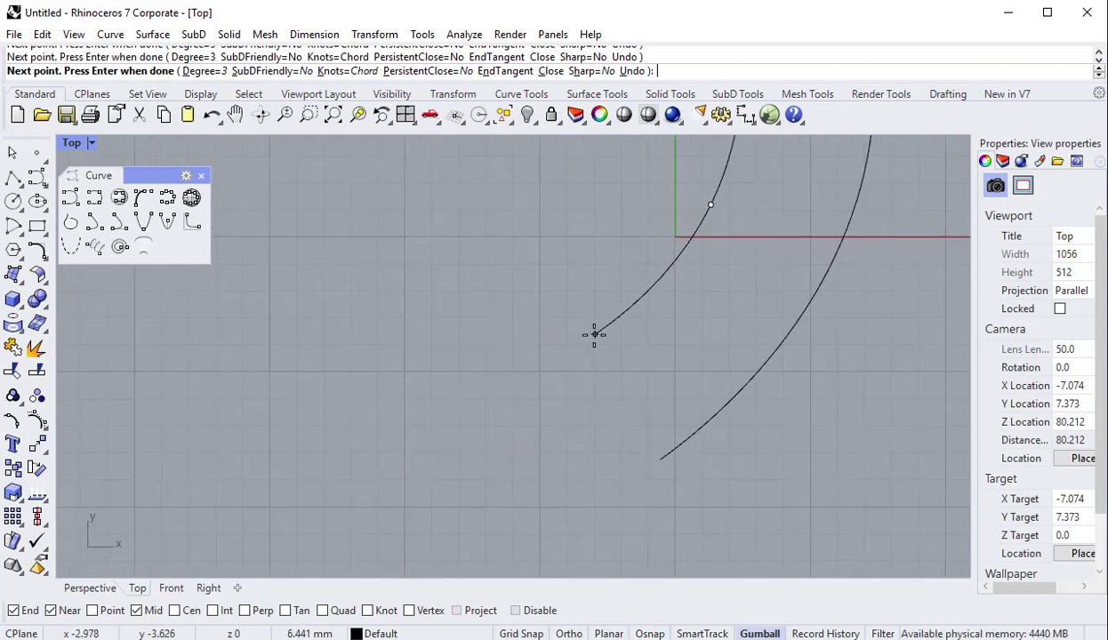
{"action": "key", "text": "Return"}
{"action": "scroll", "coordinate": [574, 382], "scroll_direction": "down", "scroll_amount": 2}
{"action": "scroll", "coordinate": [592, 373], "scroll_direction": "down", "scroll_amount": 3}
{"action": "scroll", "coordinate": [600, 311], "scroll_direction": "up", "scroll_amount": 2}
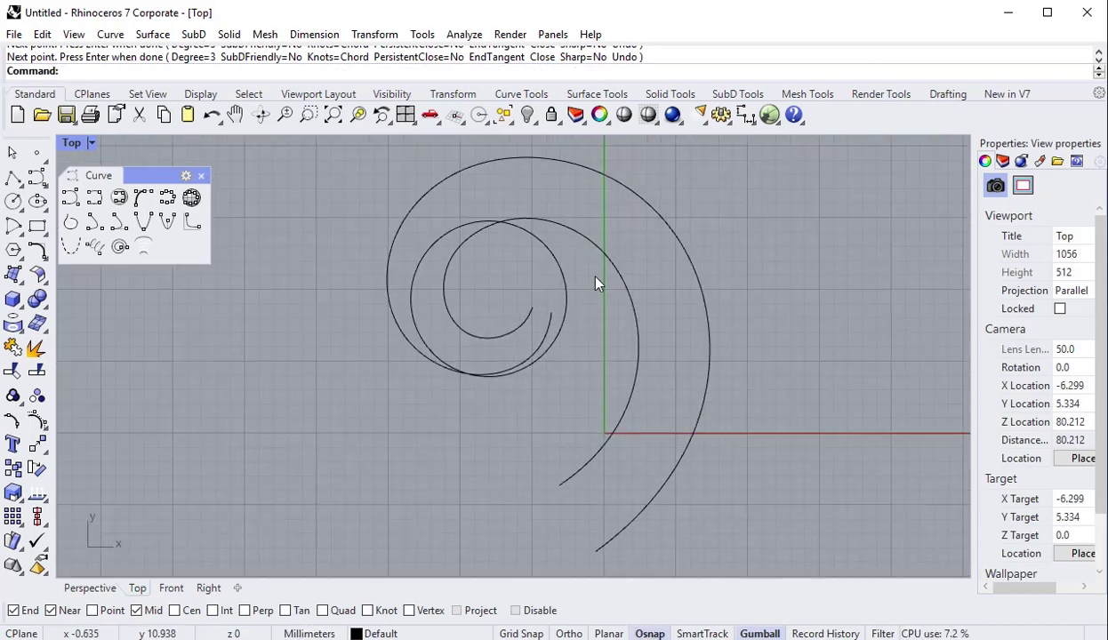
{"action": "scroll", "coordinate": [534, 306], "scroll_direction": "up", "scroll_amount": 3}
{"action": "scroll", "coordinate": [505, 330], "scroll_direction": "up", "scroll_amount": 1}
{"action": "scroll", "coordinate": [507, 321], "scroll_direction": "down", "scroll_amount": 3}
{"action": "scroll", "coordinate": [498, 302], "scroll_direction": "up", "scroll_amount": 3}
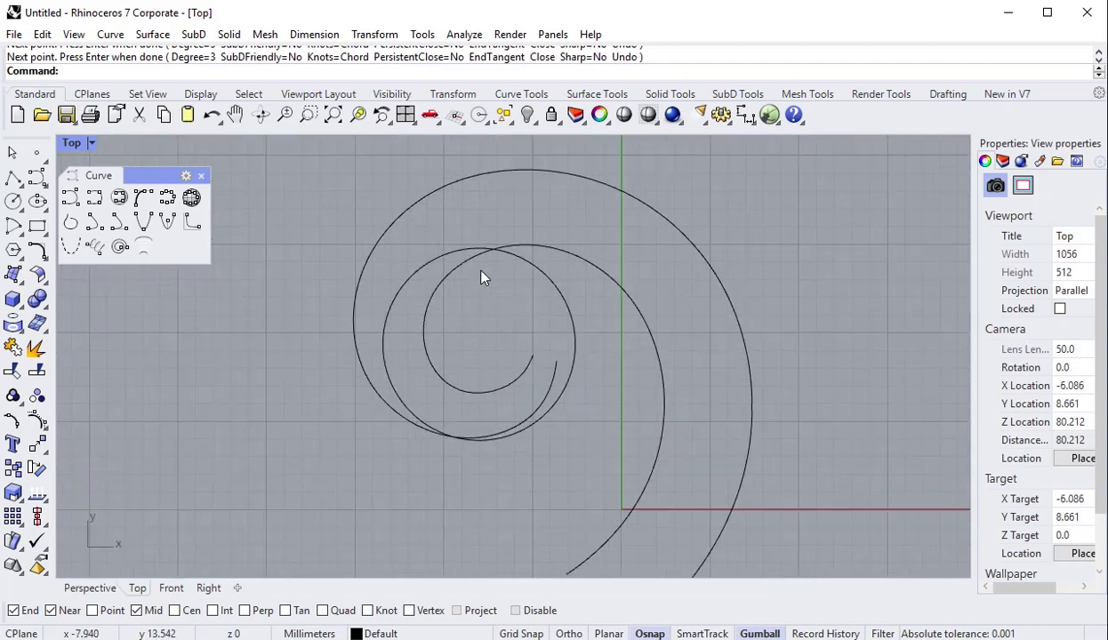
{"action": "right_click_drag", "start_coordinate": [482, 276], "coordinate": [519, 320]}
{"action": "right_click_drag", "start_coordinate": [507, 391], "coordinate": [510, 286]}
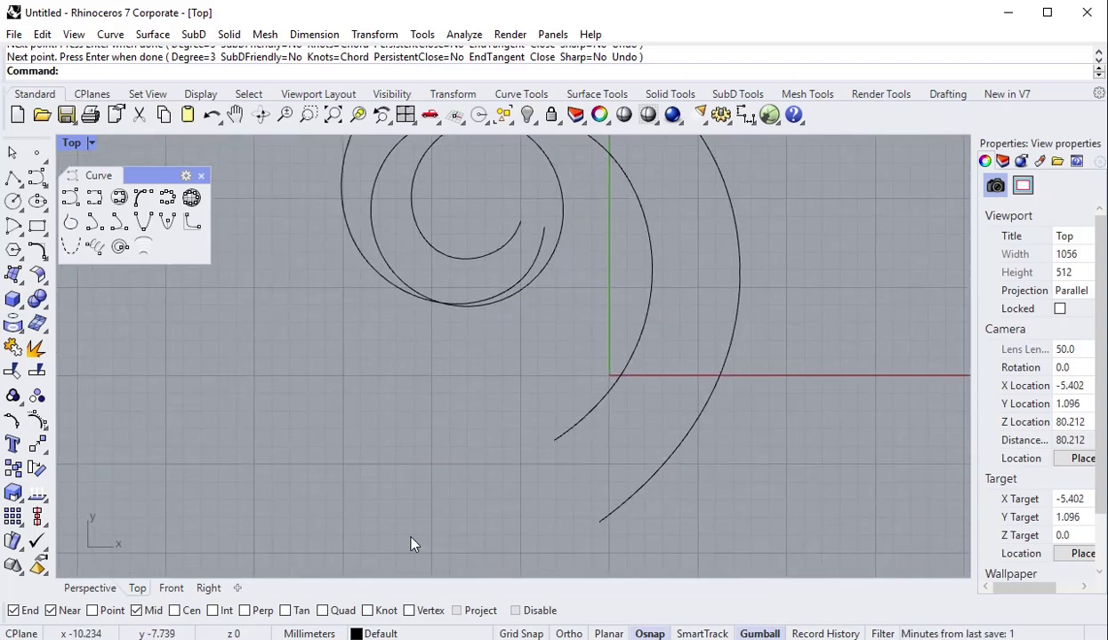
In the Right view, draw a rising quarter arc from the baseline up to a peak.
{"action": "left_click", "coordinate": [216, 589]}
{"action": "left_click", "coordinate": [12, 228]}
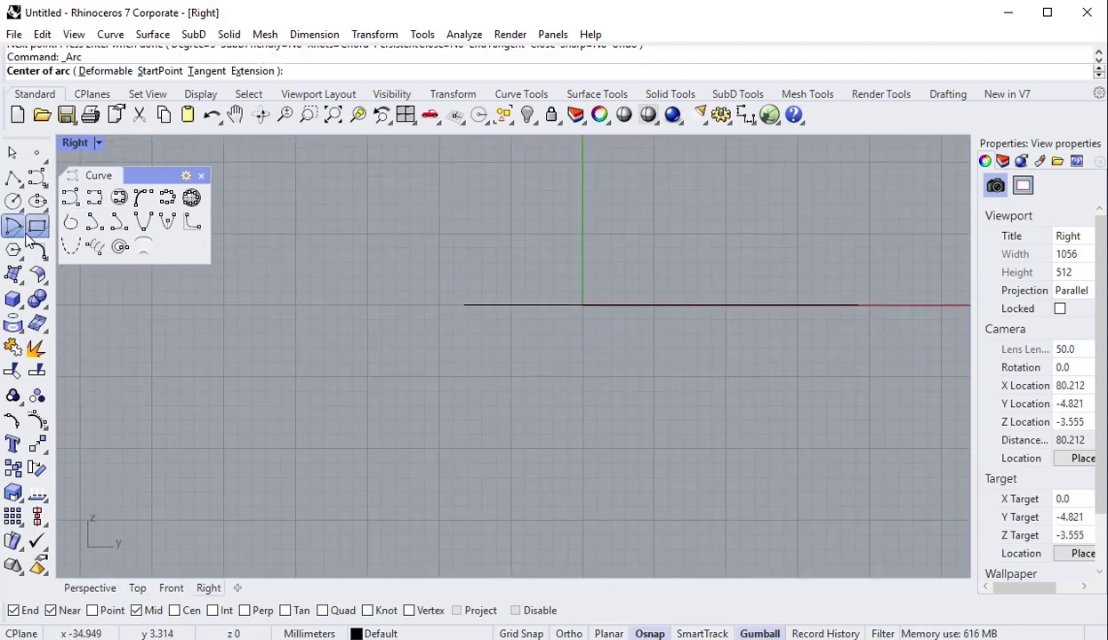
{"action": "left_click", "coordinate": [50, 232]}
{"action": "scroll", "coordinate": [329, 420], "scroll_direction": "up", "scroll_amount": 2}
{"action": "left_click", "coordinate": [359, 451]}
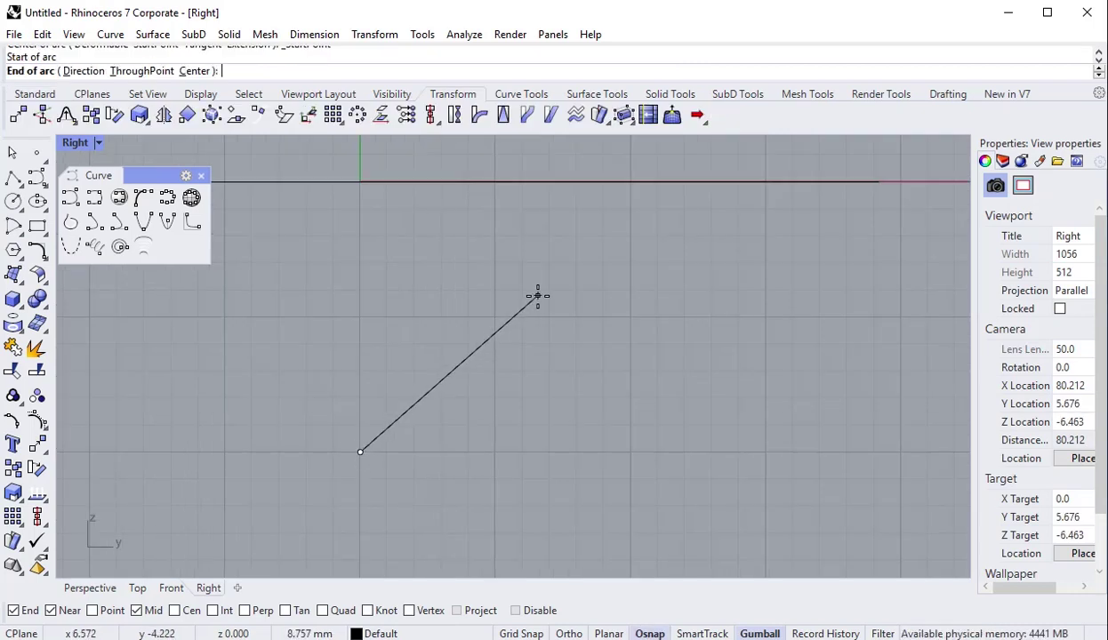
{"action": "left_click", "coordinate": [490, 315]}
{"action": "left_click", "coordinate": [436, 324]}
Draw a concave arc from the peak down to the baseline, then window-select both arcs.
{"action": "right_click", "coordinate": [492, 334]}
{"action": "left_click", "coordinate": [490, 315]}
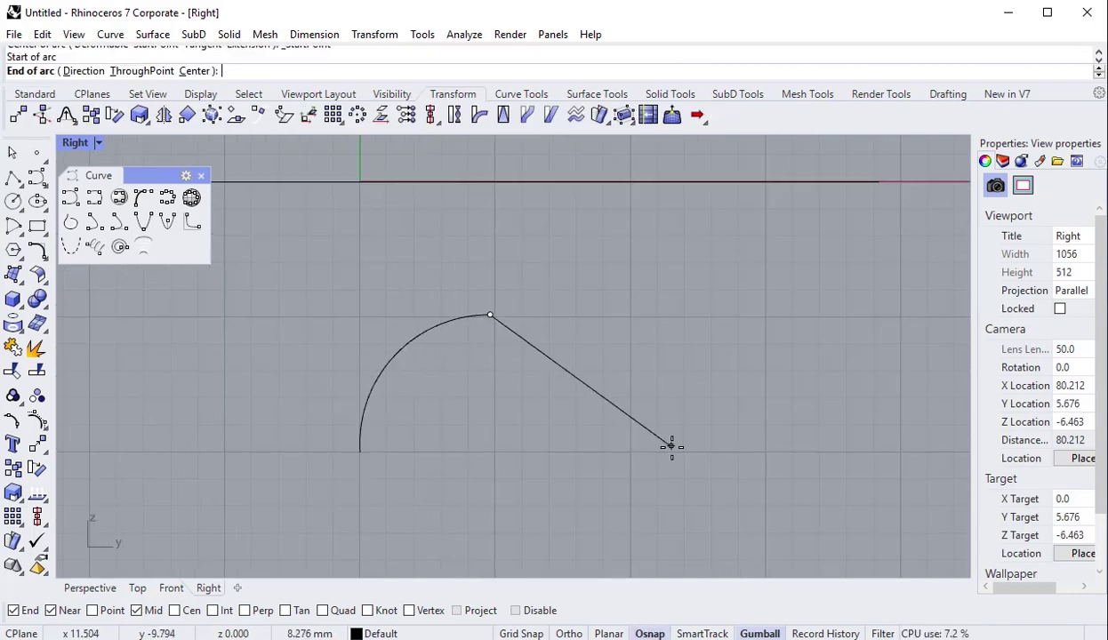
{"action": "left_click", "coordinate": [740, 452]}
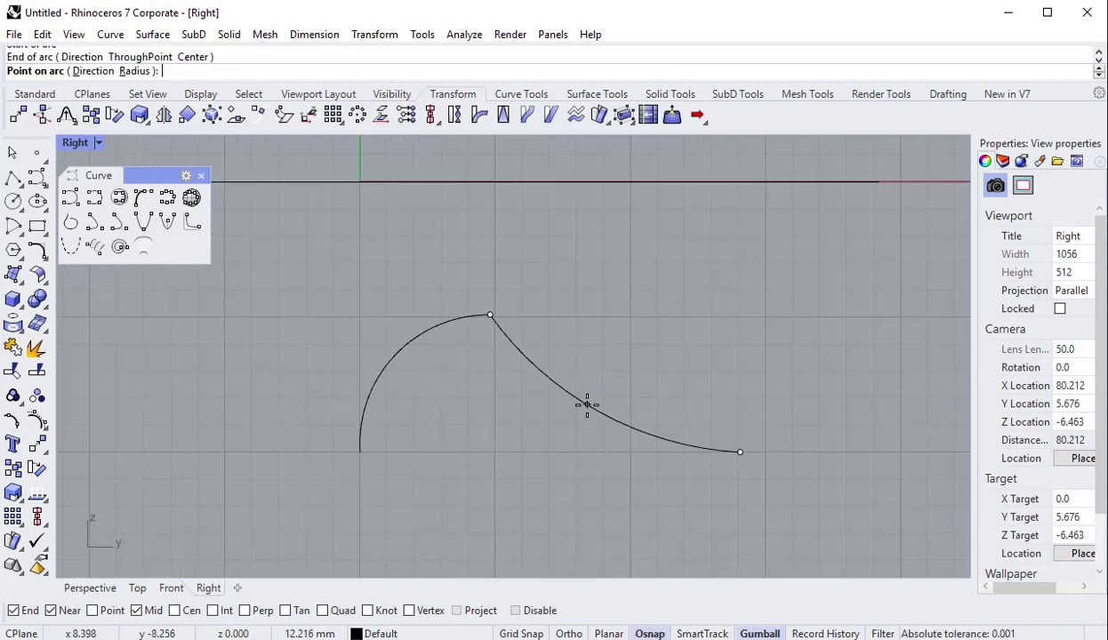
{"action": "left_click", "coordinate": [587, 394]}
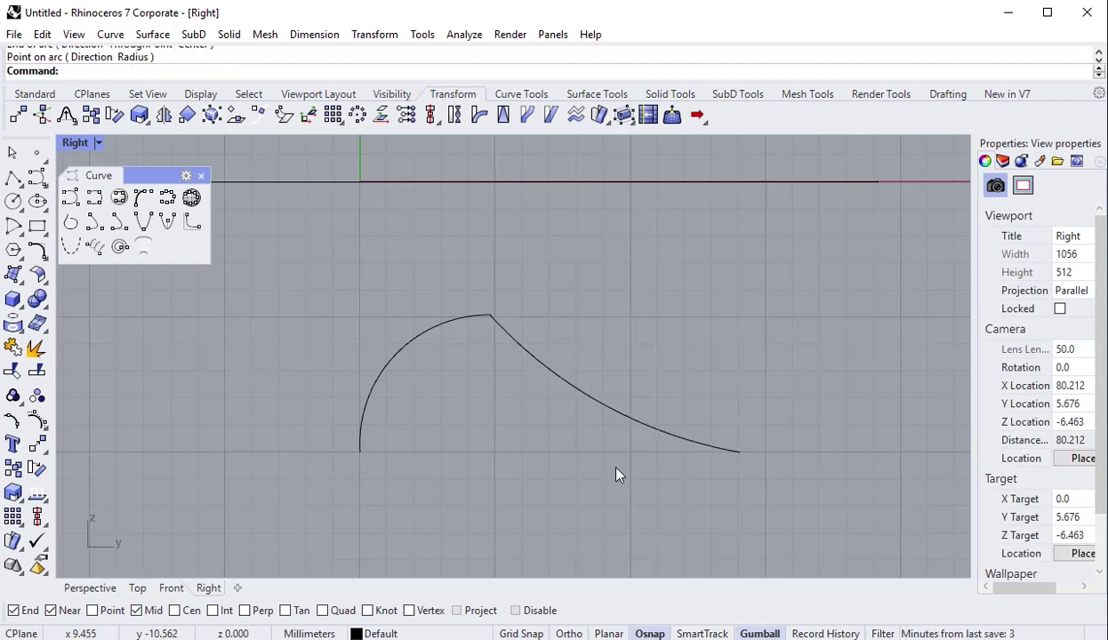
{"action": "scroll", "coordinate": [752, 480], "scroll_direction": "up", "scroll_amount": 4}
{"action": "scroll", "coordinate": [721, 437], "scroll_direction": "down", "scroll_amount": 1}
{"action": "scroll", "coordinate": [721, 436], "scroll_direction": "down", "scroll_amount": 2}
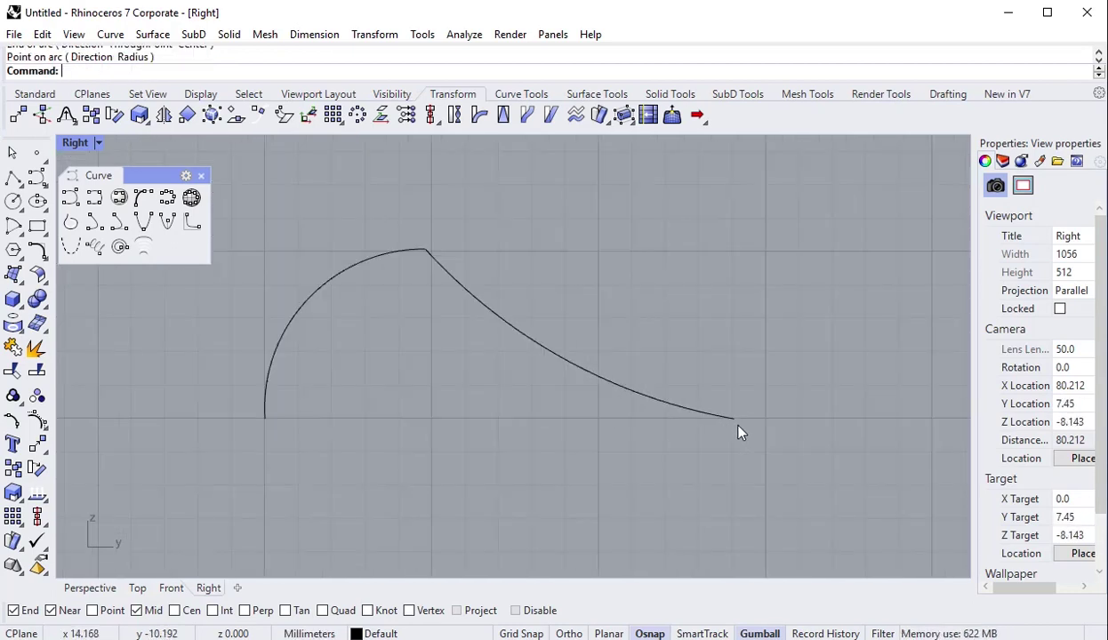
{"action": "left_click_drag", "start_coordinate": [772, 474], "coordinate": [225, 290]}
Join the two arcs into one profile and orient a copy onto the spiral ends in Top view.
{"action": "left_click", "coordinate": [12, 348]}
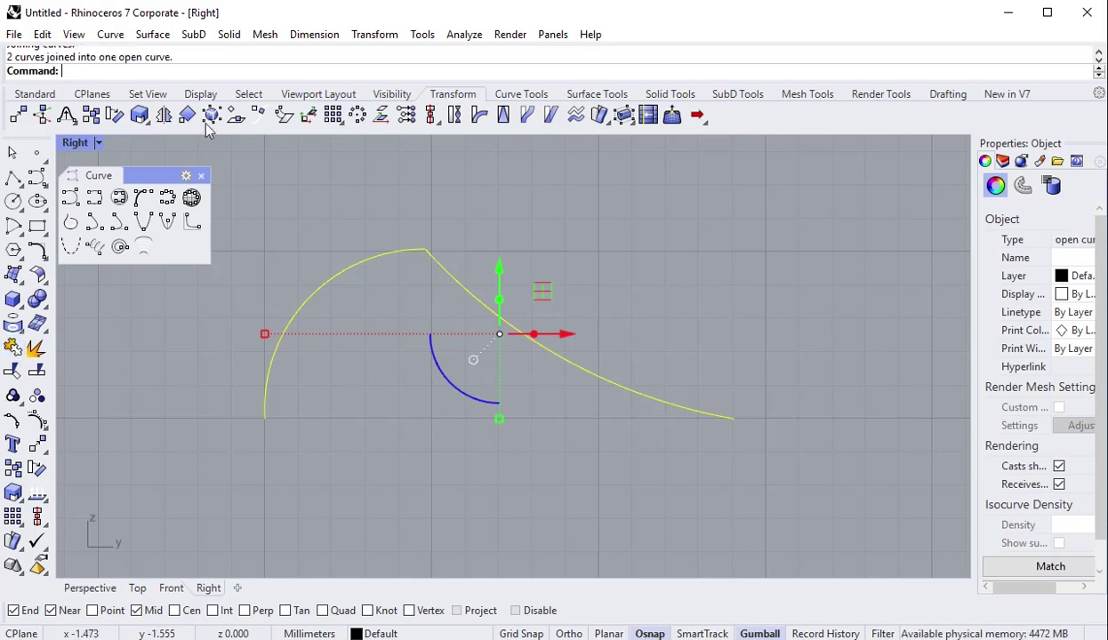
{"action": "left_click", "coordinate": [187, 115]}
{"action": "left_click", "coordinate": [265, 418]}
{"action": "left_click", "coordinate": [734, 418]}
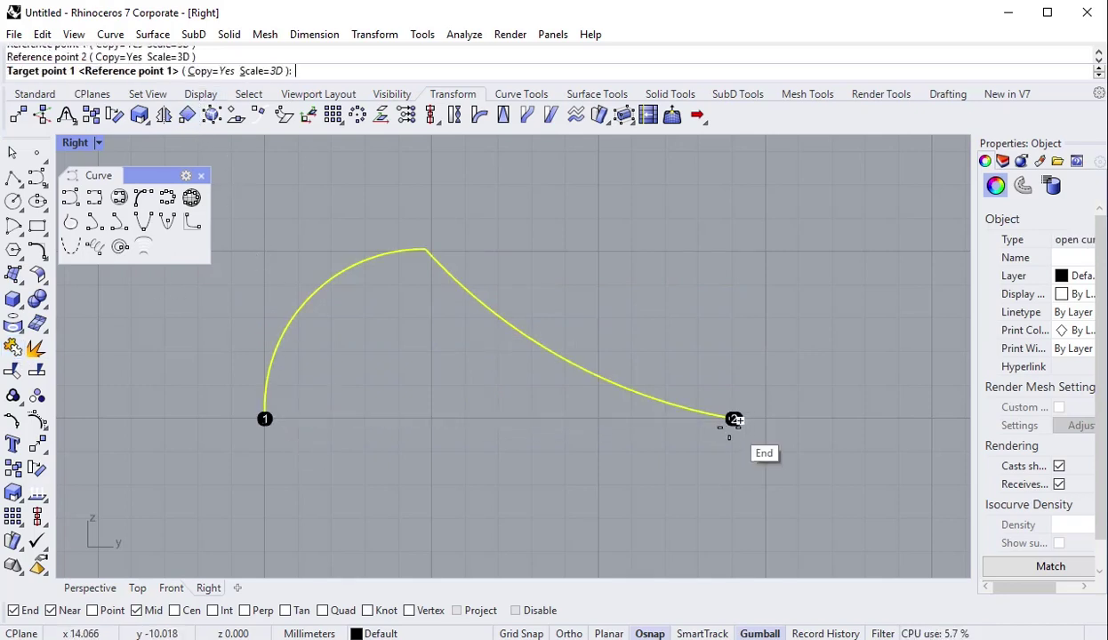
{"action": "left_click", "coordinate": [138, 587]}
{"action": "right_click_drag", "start_coordinate": [529, 568], "coordinate": [507, 433]}
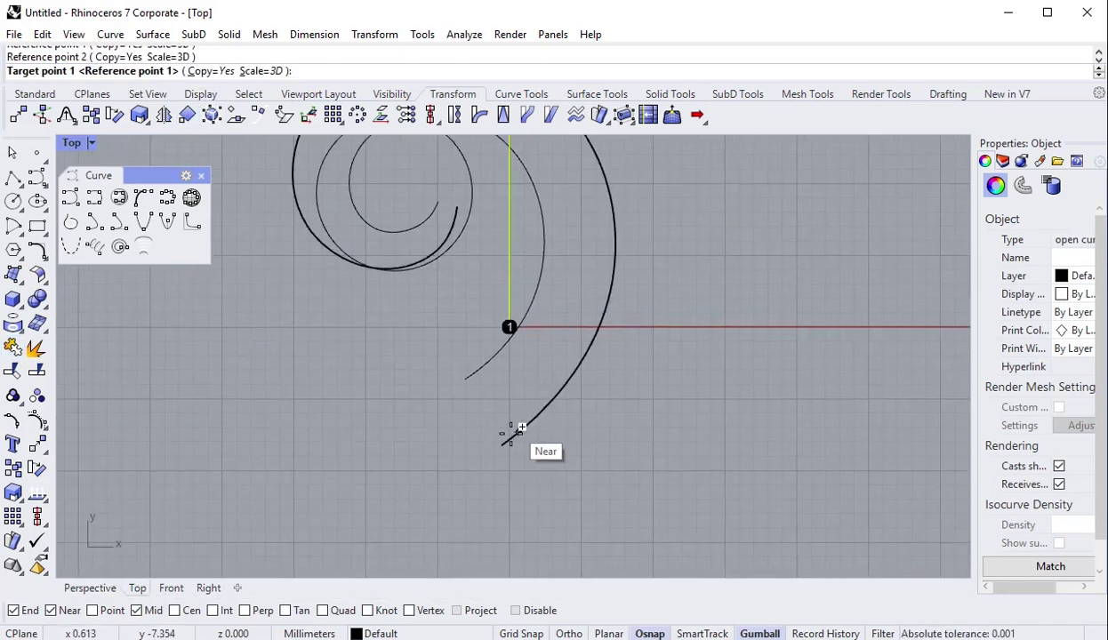
{"action": "left_click", "coordinate": [506, 442]}
{"action": "left_click", "coordinate": [465, 379]}
{"action": "left_click", "coordinate": [456, 210]}
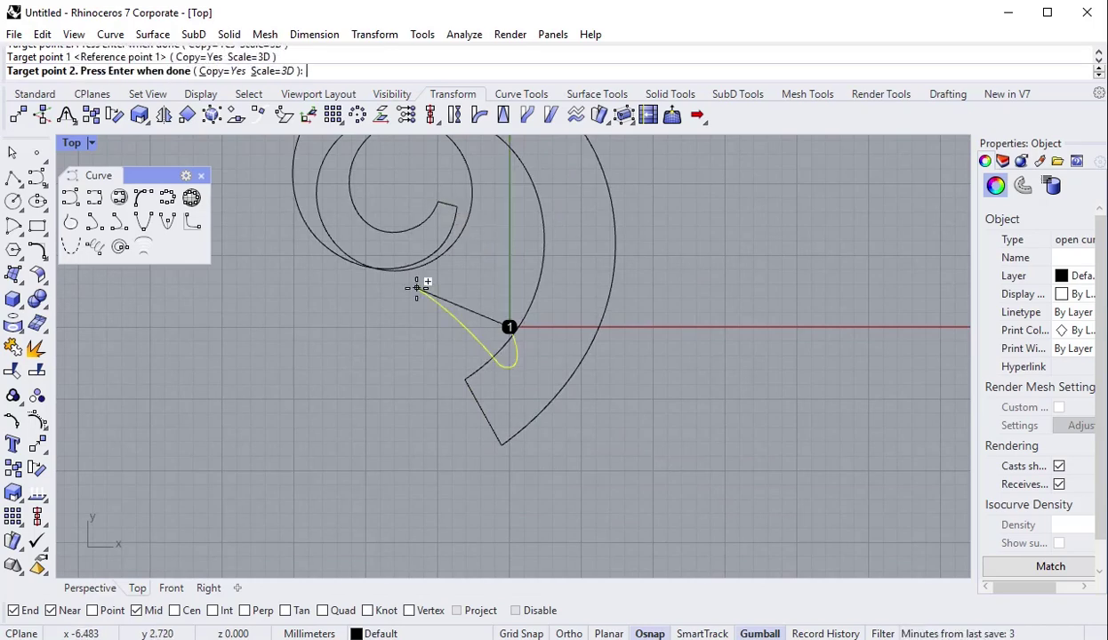
{"action": "key", "text": "Escape"}
{"action": "key", "text": "Escape"}
Run Sweep2 with the outer and inner spirals as rails and the profile as cross-section.
{"action": "left_click", "coordinate": [40, 293]}
{"action": "left_click", "coordinate": [62, 325]}
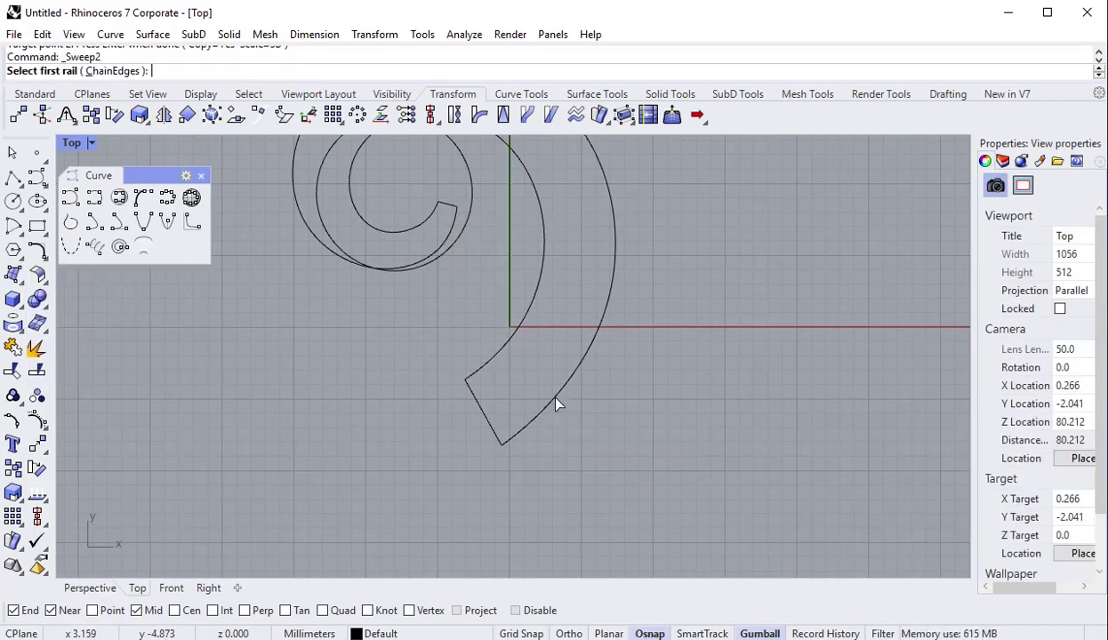
{"action": "left_click", "coordinate": [540, 387]}
{"action": "left_click", "coordinate": [488, 396]}
{"action": "left_click", "coordinate": [455, 214]}
{"action": "key", "text": "Return"}
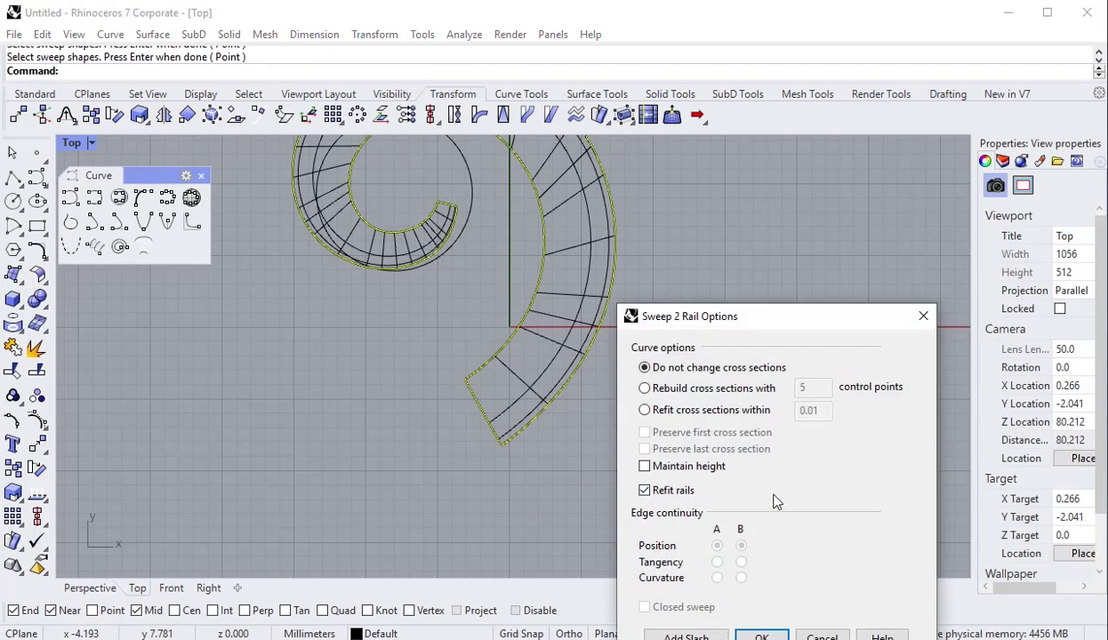
Add three slashes between the rails and accept the sweep options to create the surface.
{"action": "left_click", "coordinate": [696, 635]}
{"action": "scroll", "coordinate": [636, 454], "scroll_direction": "down", "scroll_amount": 2}
{"action": "left_click", "coordinate": [638, 456]}
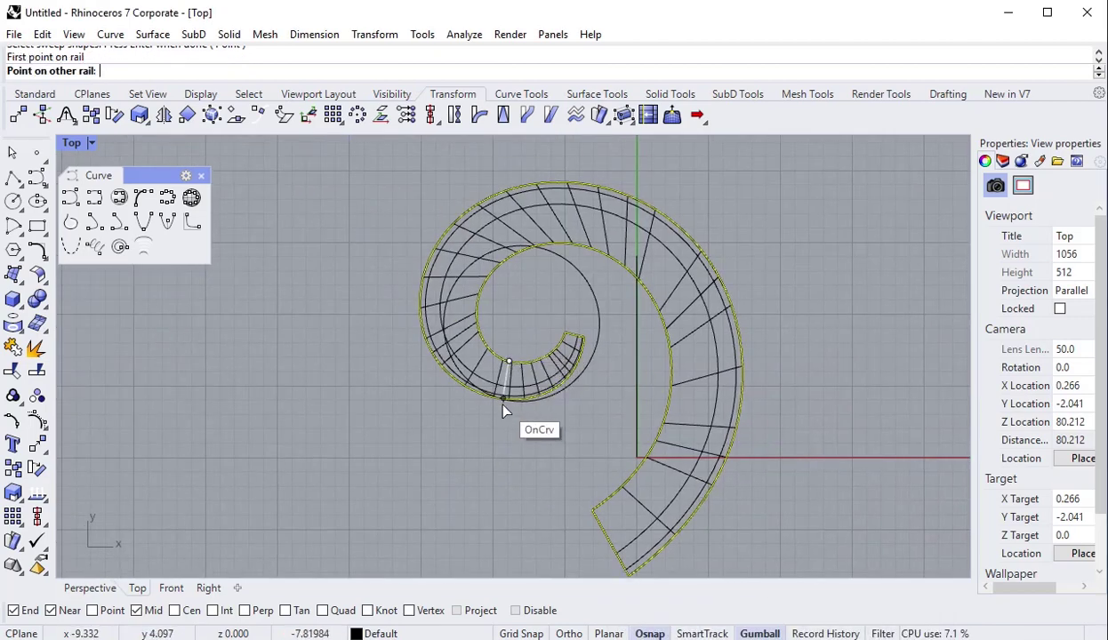
{"action": "left_click", "coordinate": [489, 394]}
{"action": "scroll", "coordinate": [489, 394], "scroll_direction": "up", "scroll_amount": 2}
{"action": "left_click", "coordinate": [445, 310]}
{"action": "left_click", "coordinate": [527, 317]}
{"action": "left_click", "coordinate": [663, 329]}
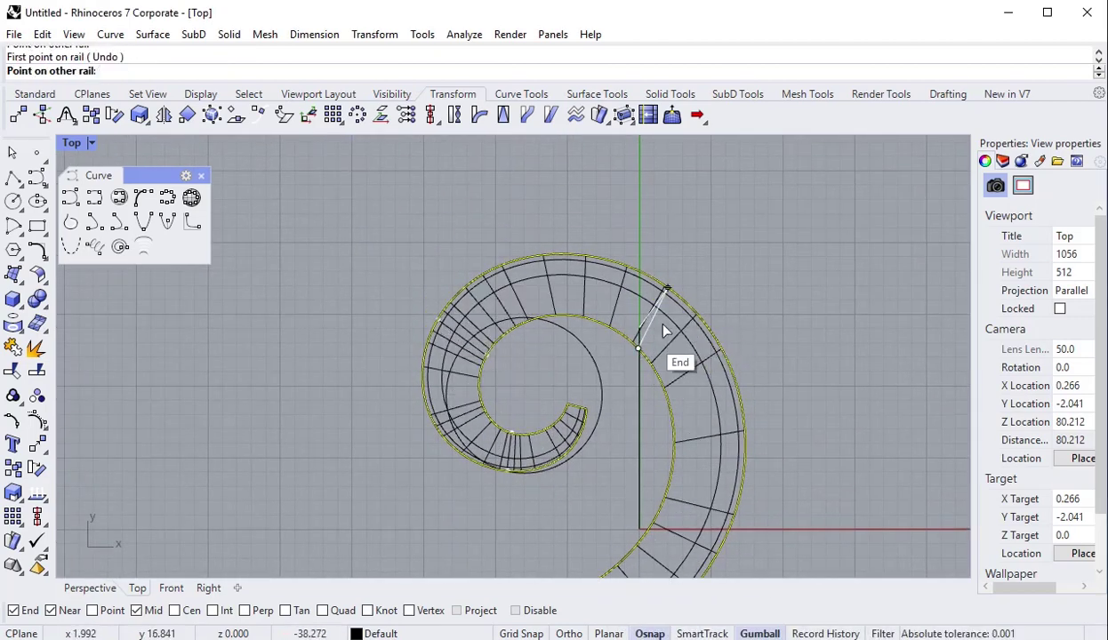
{"action": "left_click", "coordinate": [683, 307]}
{"action": "key", "text": "Return"}
{"action": "left_click", "coordinate": [761, 637]}
{"action": "scroll", "coordinate": [643, 485], "scroll_direction": "up", "scroll_amount": 2}
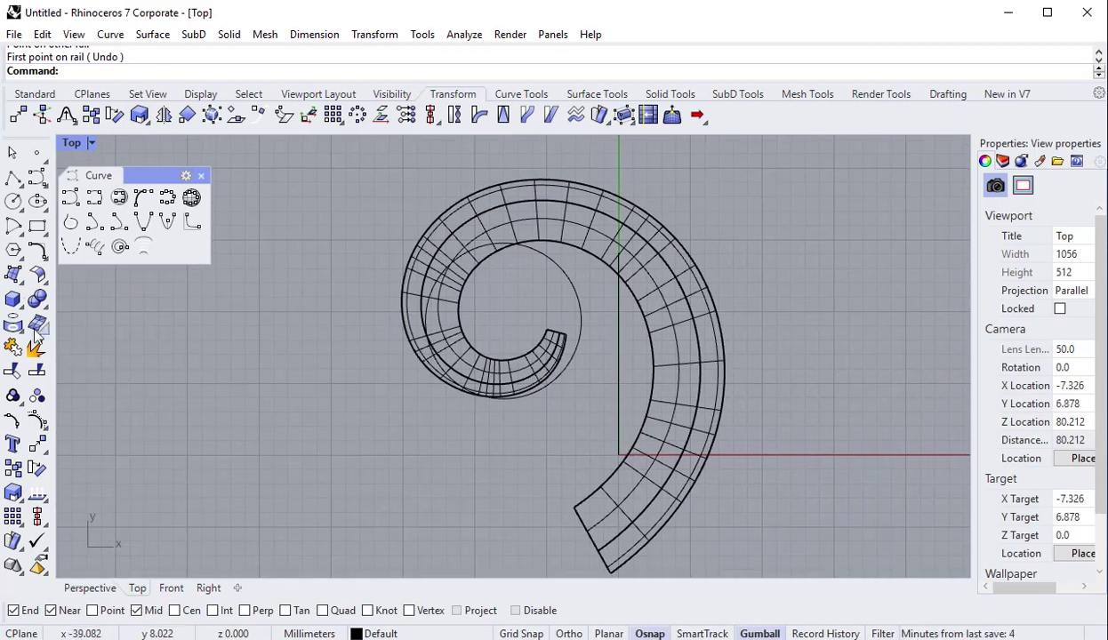
Create a sphere through three points spanning the spiral's inner turn.
{"action": "left_click", "coordinate": [21, 290]}
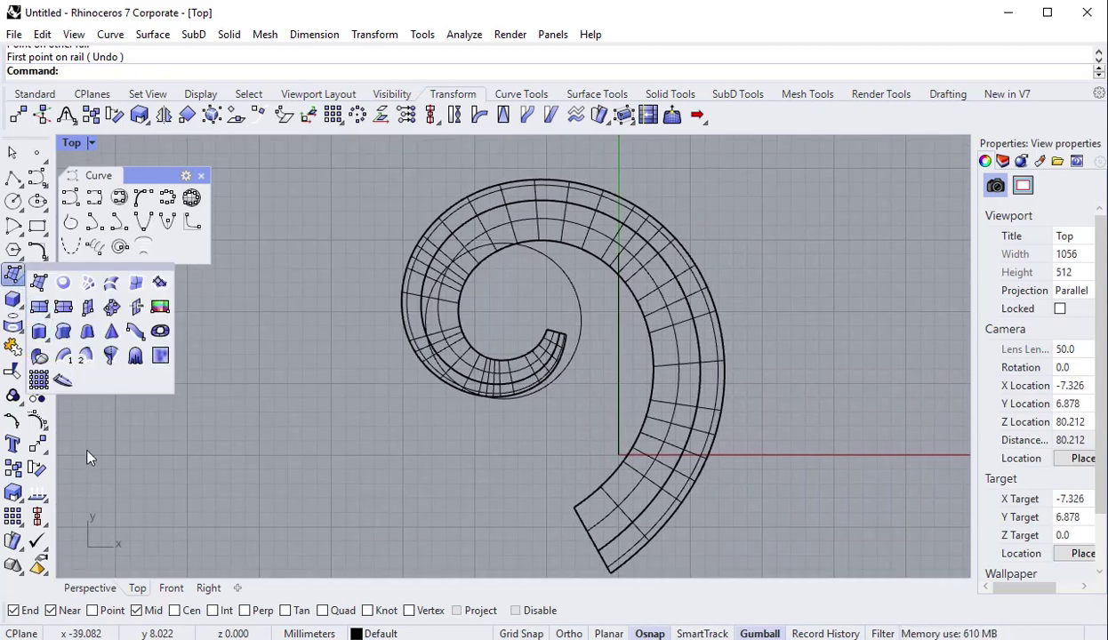
{"action": "left_click", "coordinate": [23, 307]}
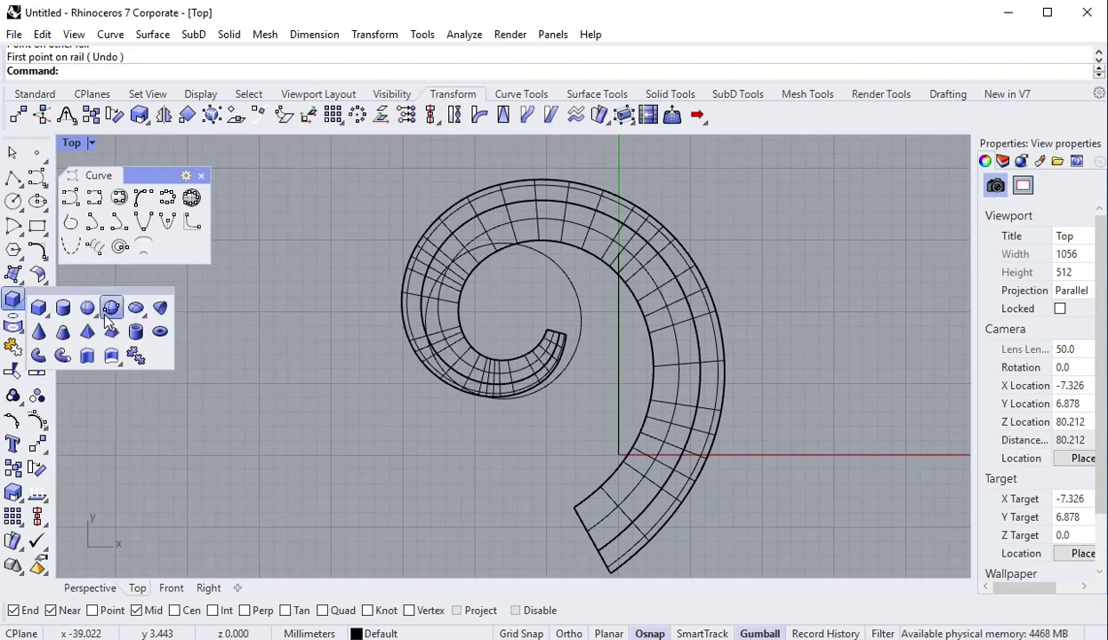
{"action": "left_click", "coordinate": [97, 313]}
{"action": "scroll", "coordinate": [418, 311], "scroll_direction": "up", "scroll_amount": 5}
{"action": "left_click", "coordinate": [445, 301]}
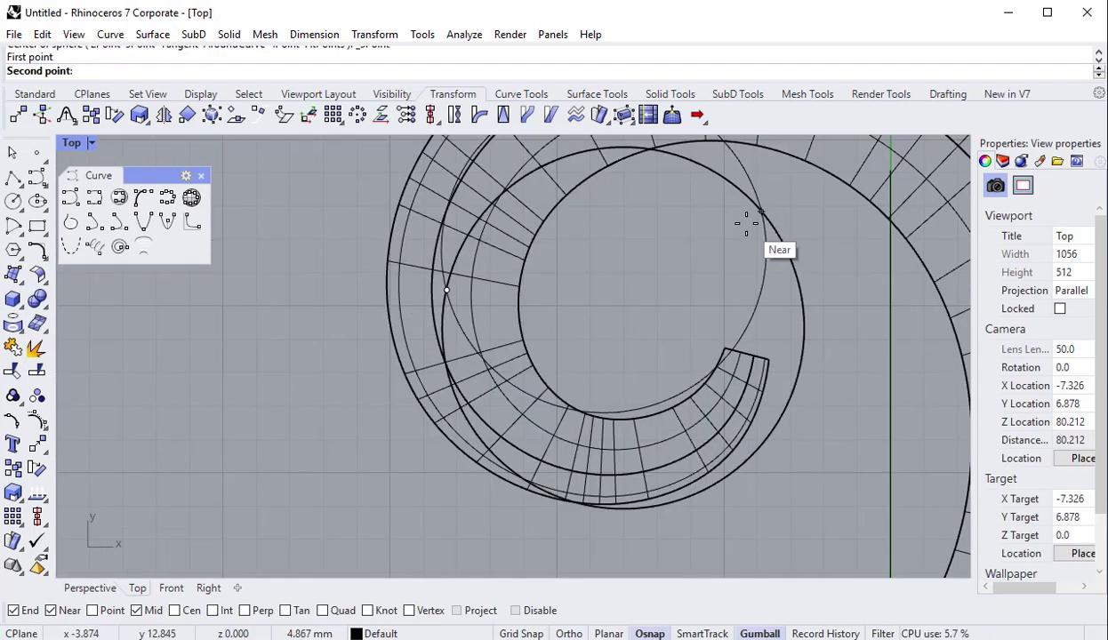
{"action": "left_click", "coordinate": [749, 223]}
{"action": "left_click", "coordinate": [699, 492]}
{"action": "left_click", "coordinate": [782, 436]}
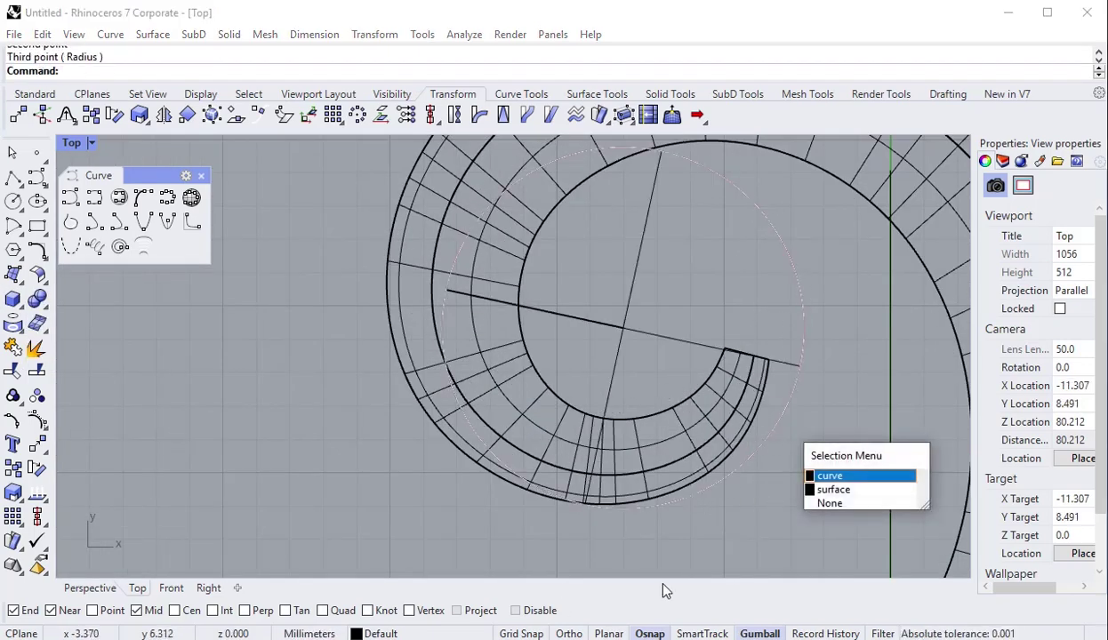
{"action": "left_click", "coordinate": [801, 475]}
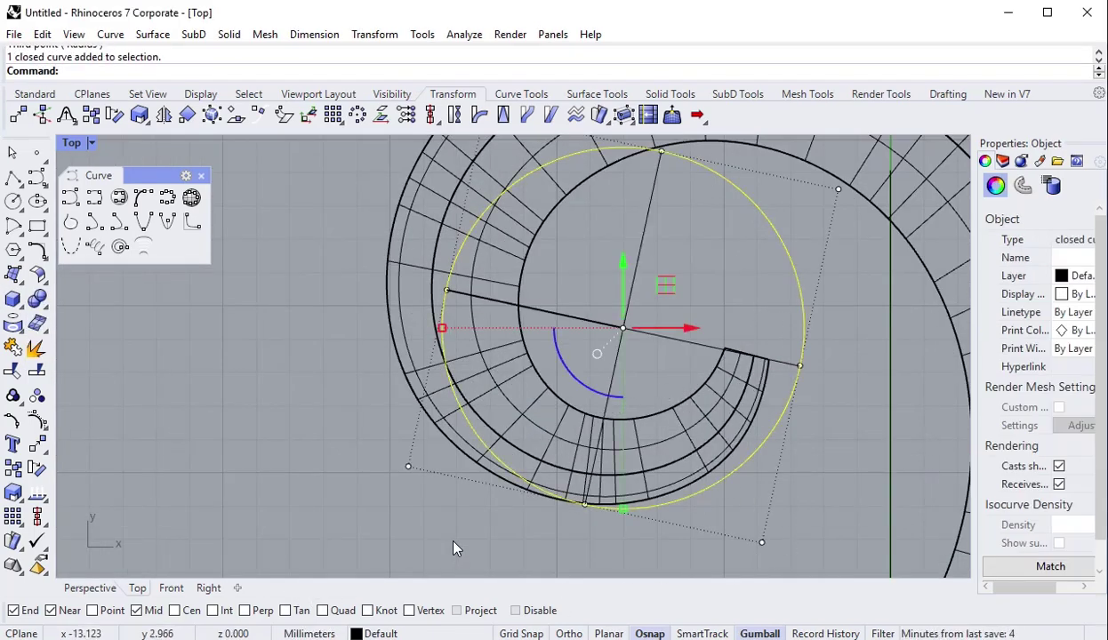
Rotate the sphere with the gumball and pick it as the object to split.
{"action": "left_click", "coordinate": [296, 561]}
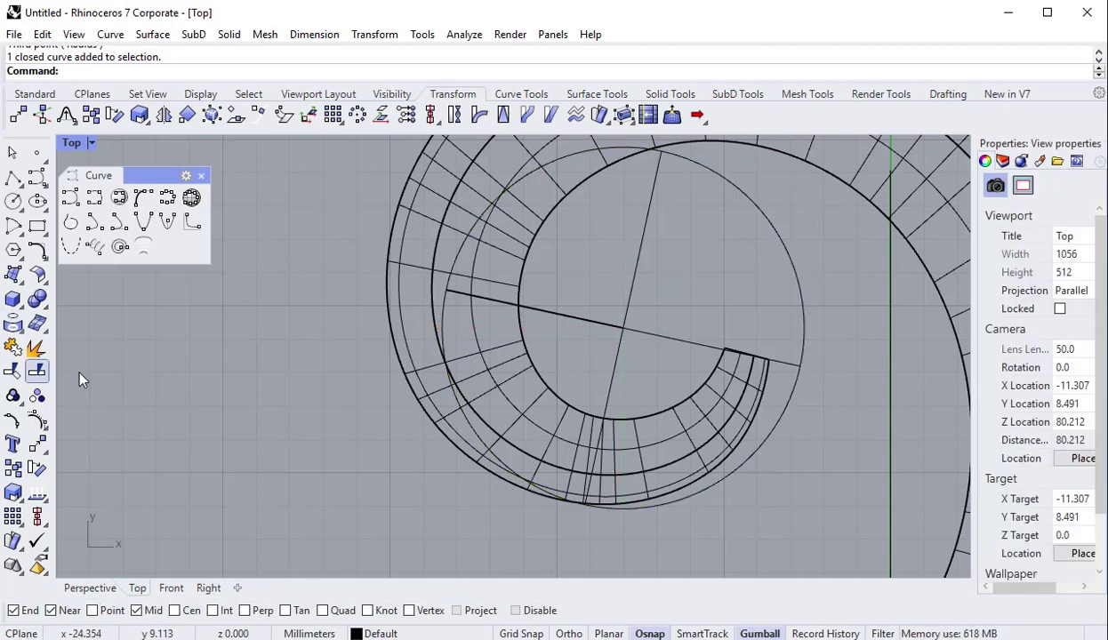
{"action": "left_click", "coordinate": [573, 320]}
{"action": "mouse_move", "coordinate": [568, 369]}
{"action": "left_mouse_down"}
{"action": "mouse_move", "coordinate": [604, 252]}
{"action": "mouse_move", "coordinate": [579, 297]}
{"action": "left_mouse_up"}
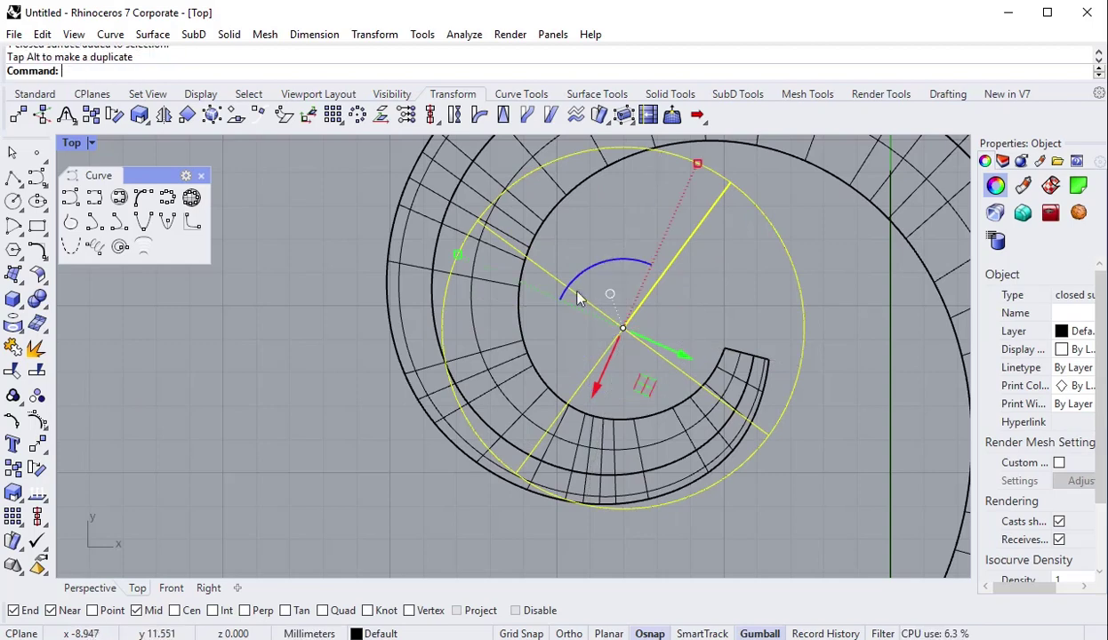
{"action": "key", "text": "Escape"}
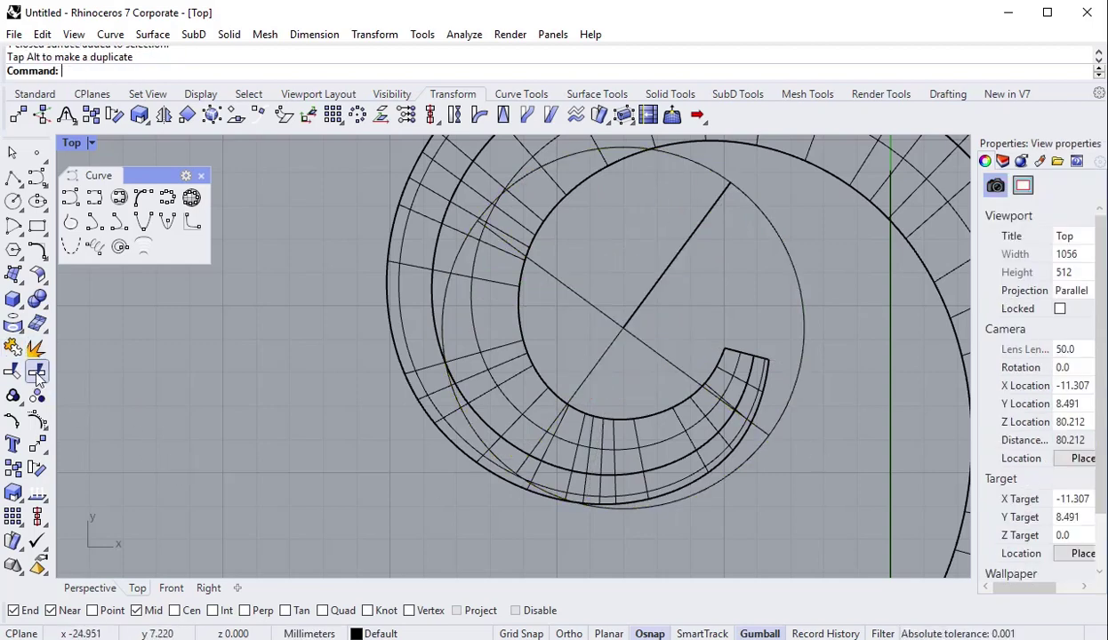
{"action": "left_click", "coordinate": [36, 371]}
{"action": "left_click", "coordinate": [681, 388]}
{"action": "key", "text": "Return"}
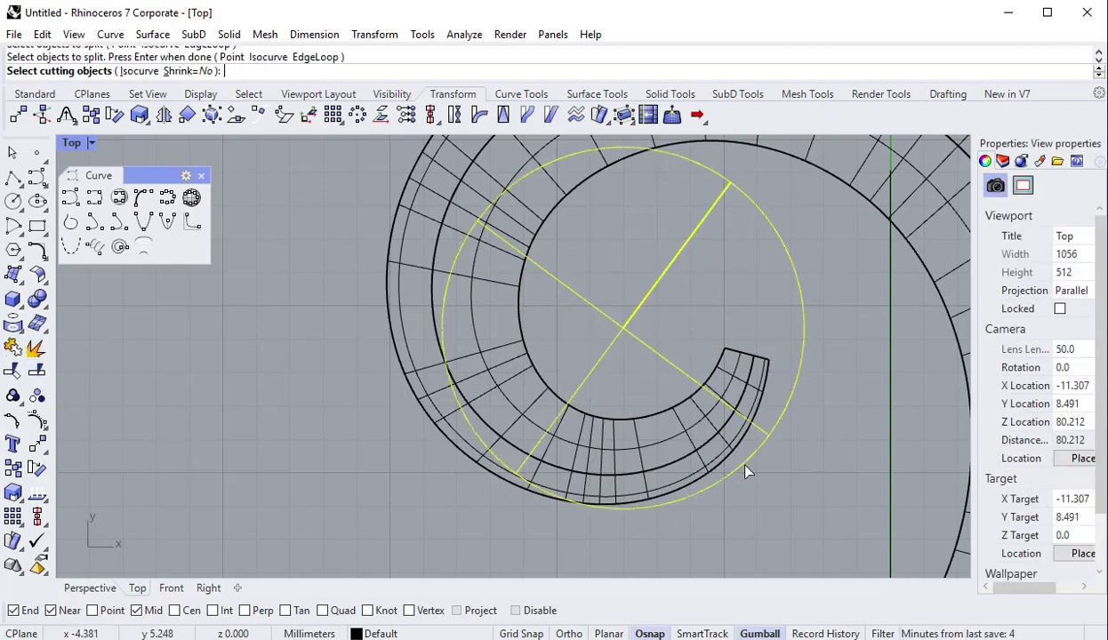
In the Right view, gumball-scale the sphere vertically into a flat ellipsoid.
{"action": "left_click", "coordinate": [208, 588]}
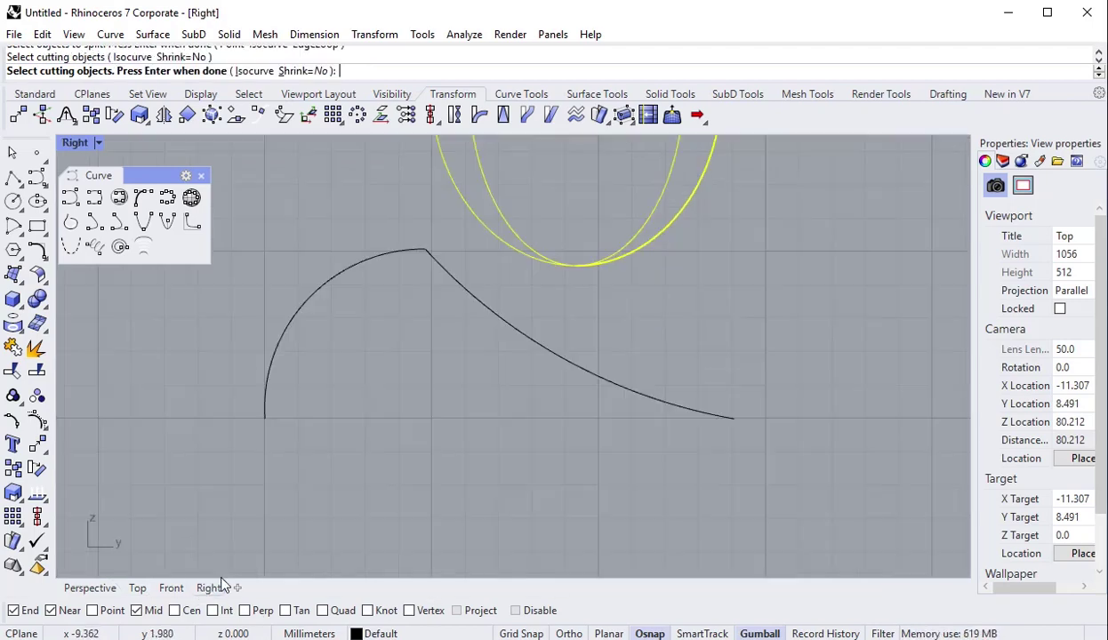
{"action": "scroll", "coordinate": [437, 401], "scroll_direction": "down", "scroll_amount": 3}
{"action": "scroll", "coordinate": [437, 449], "scroll_direction": "down", "scroll_amount": 1}
{"action": "key", "text": "Return"}
{"action": "scroll", "coordinate": [462, 411], "scroll_direction": "up", "scroll_amount": 2}
{"action": "left_click", "coordinate": [475, 410]}
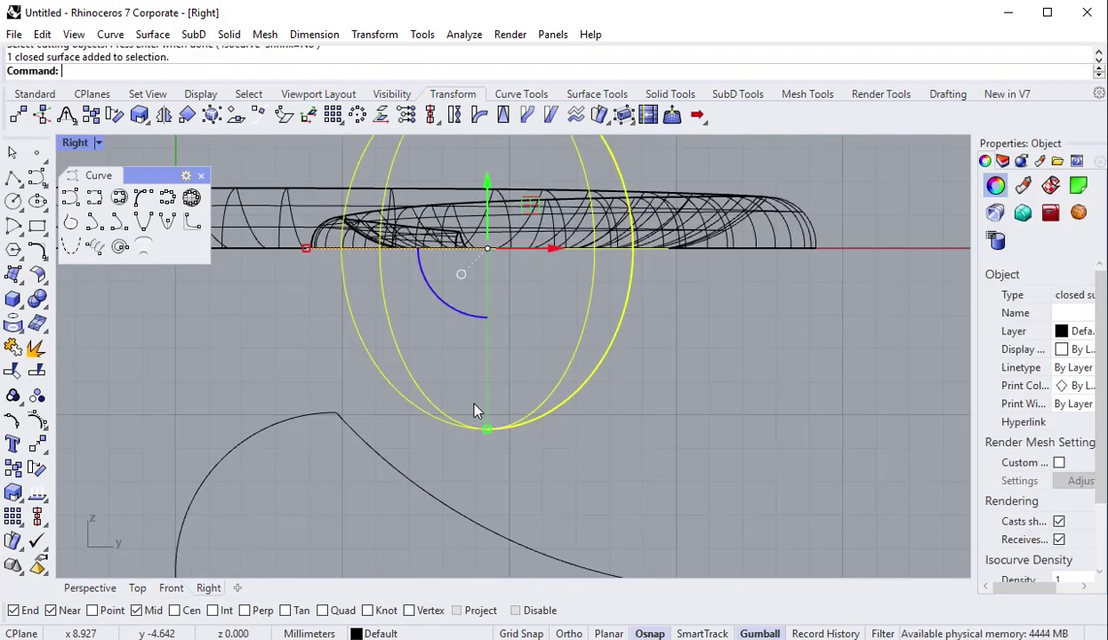
{"action": "left_click_drag", "start_coordinate": [475, 410], "coordinate": [473, 318]}
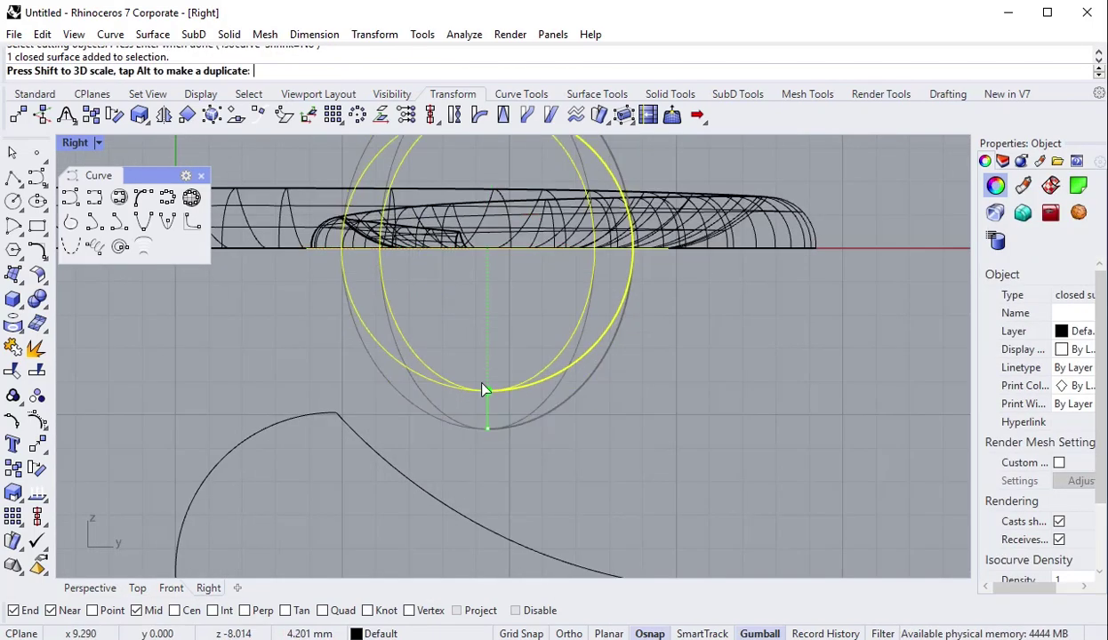
{"action": "left_click", "coordinate": [359, 320]}
{"action": "left_click", "coordinate": [357, 277]}
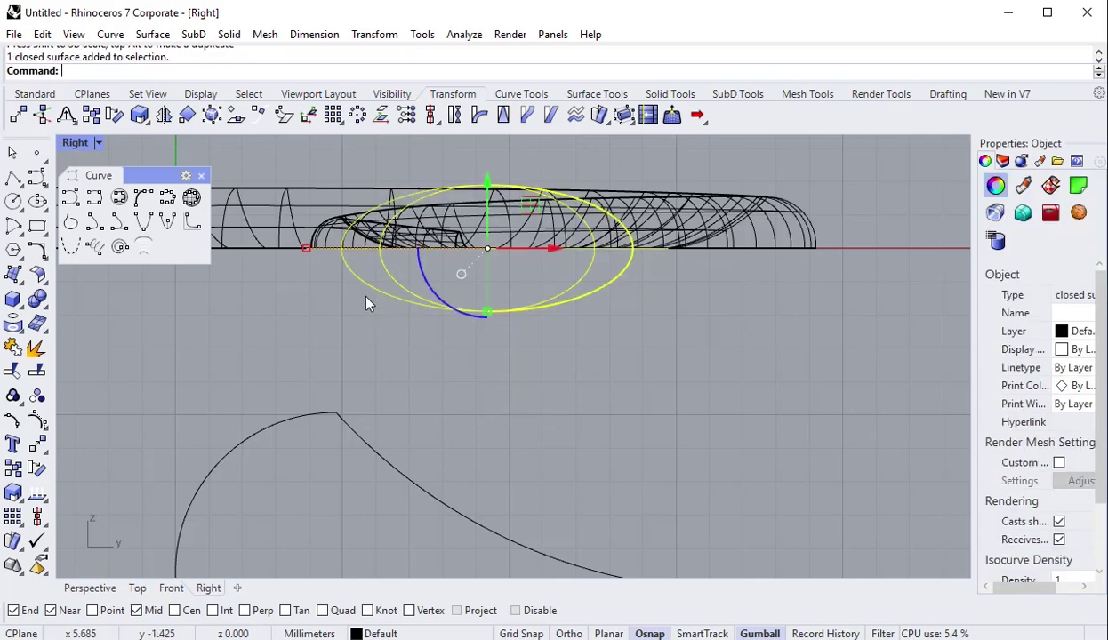
Split the flattened sphere at its base and delete the lower half.
{"action": "left_click", "coordinate": [36, 371]}
{"action": "left_click", "coordinate": [234, 242]}
{"action": "left_click", "coordinate": [298, 293]}
{"action": "key", "text": "Return"}
{"action": "left_click_drag", "start_coordinate": [618, 389], "coordinate": [425, 299]}
{"action": "key", "text": "Delete"}
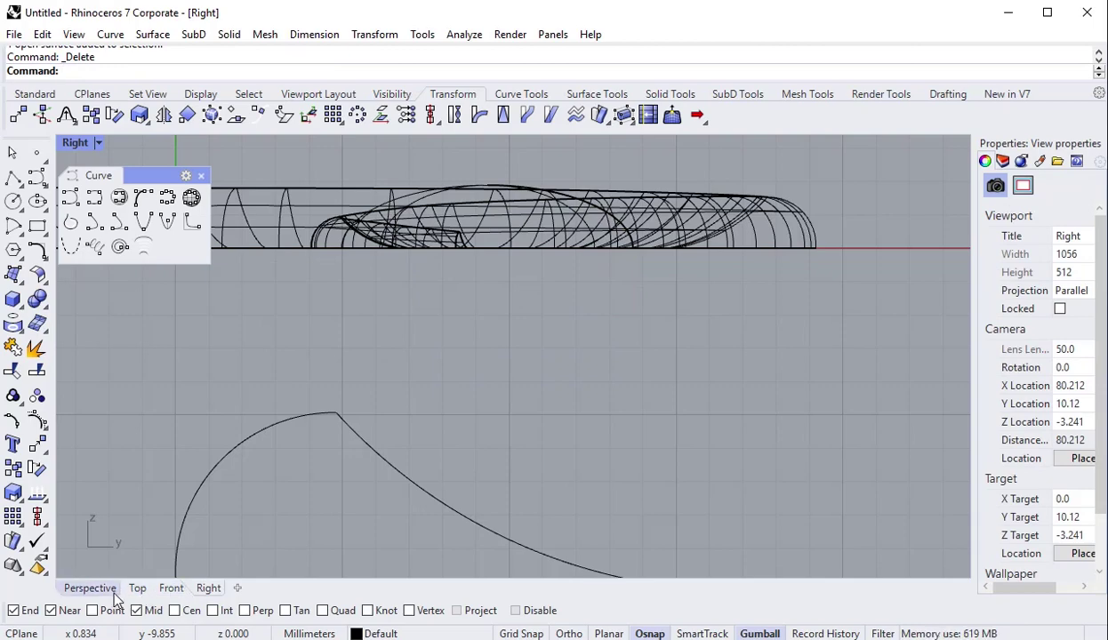
{"action": "left_click", "coordinate": [137, 588]}
{"action": "scroll", "coordinate": [405, 424], "scroll_direction": "down", "scroll_amount": 3}
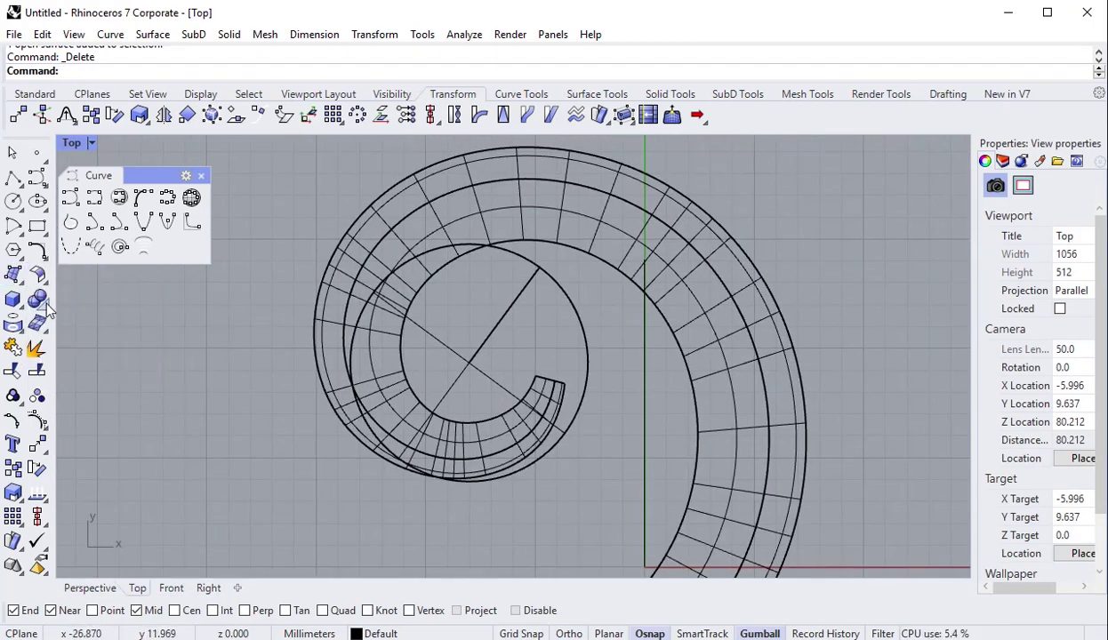
Boolean-union the dome with the spiral sweep surface.
{"action": "left_click", "coordinate": [75, 322]}
{"action": "left_click", "coordinate": [423, 347]}
{"action": "left_click", "coordinate": [397, 233]}
{"action": "key", "text": "Return"}
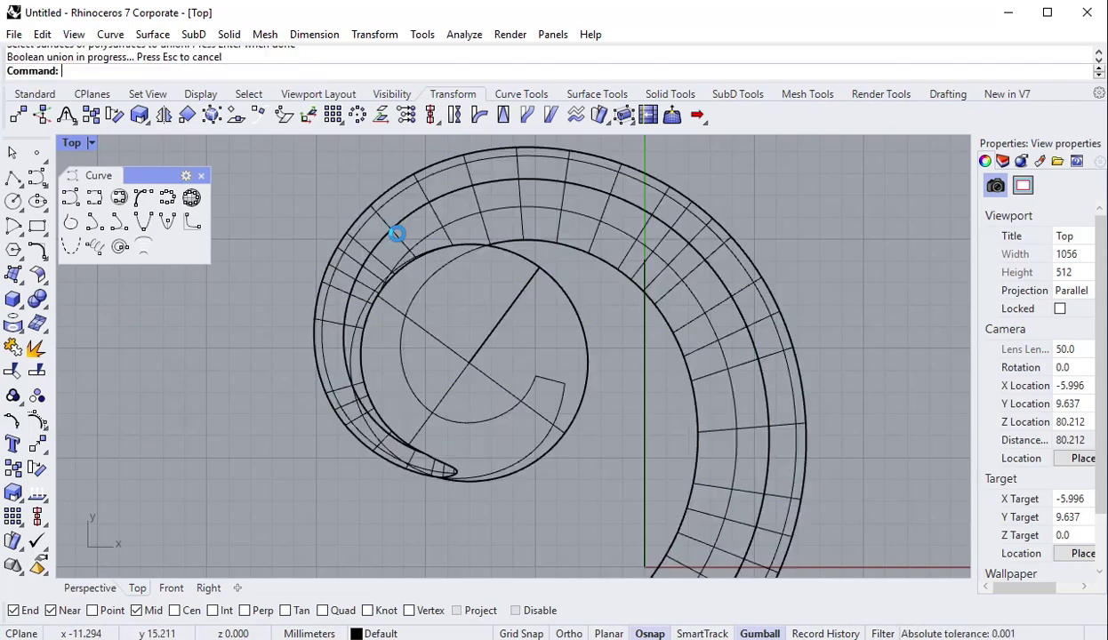
In the Perspective view, delete the leftover inner geometry while keeping the spiral.
{"action": "left_click", "coordinate": [90, 588]}
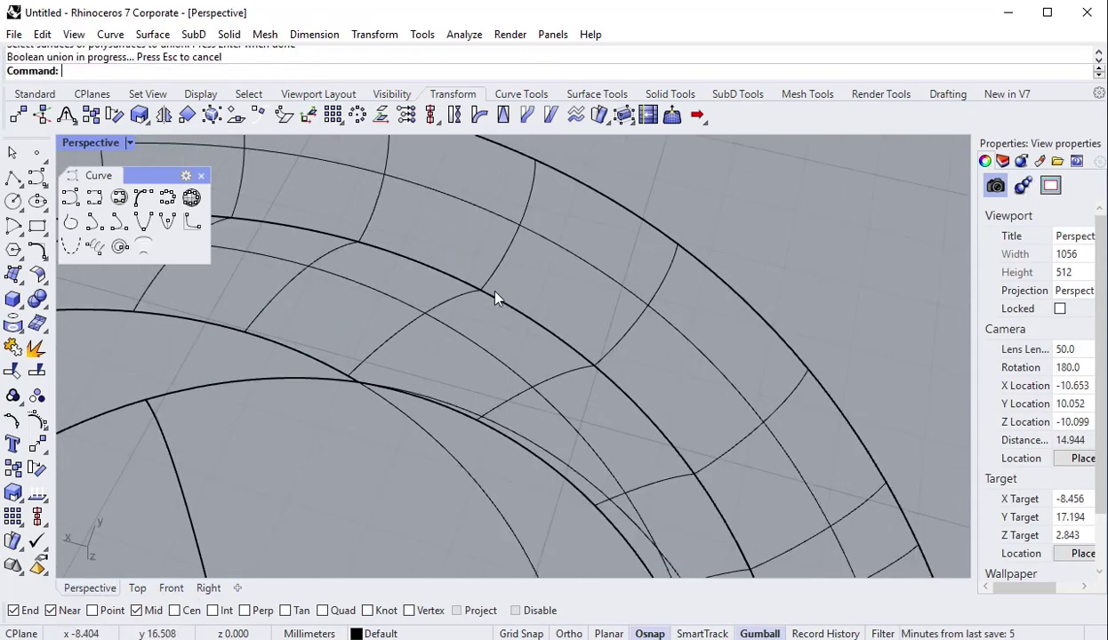
{"action": "scroll", "coordinate": [481, 283], "scroll_direction": "down", "scroll_amount": 2}
{"action": "scroll", "coordinate": [489, 303], "scroll_direction": "down", "scroll_amount": 2}
{"action": "right_click_drag", "start_coordinate": [496, 318], "coordinate": [741, 514]}
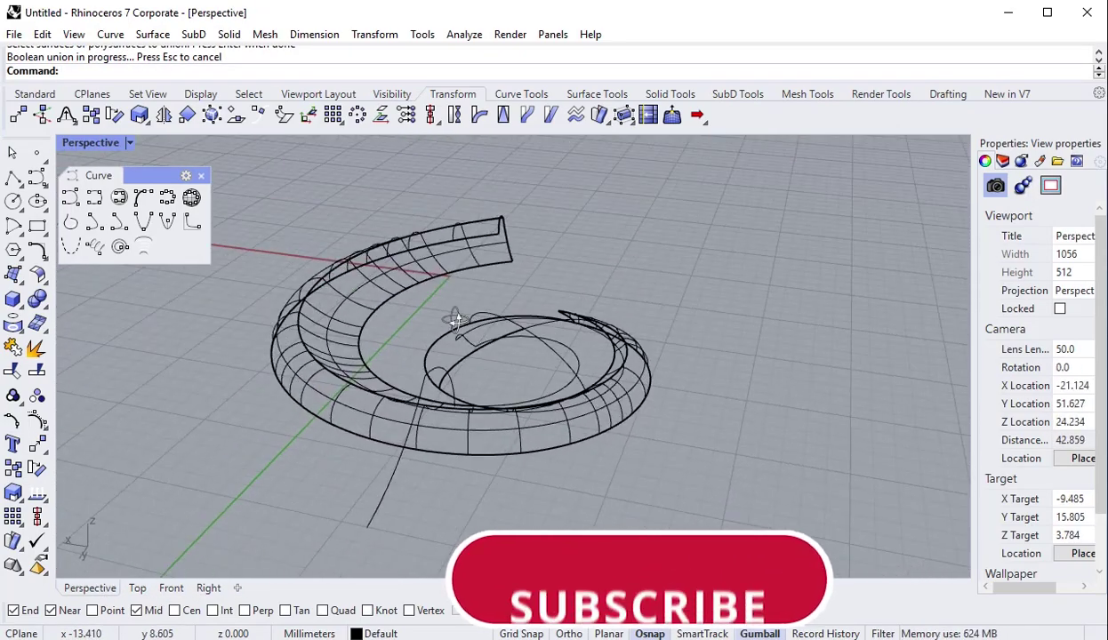
{"action": "left_click_drag", "start_coordinate": [740, 513], "coordinate": [289, 276]}
{"action": "left_click", "coordinate": [310, 388], "text": "ctrl"}
{"action": "key", "text": "Delete"}
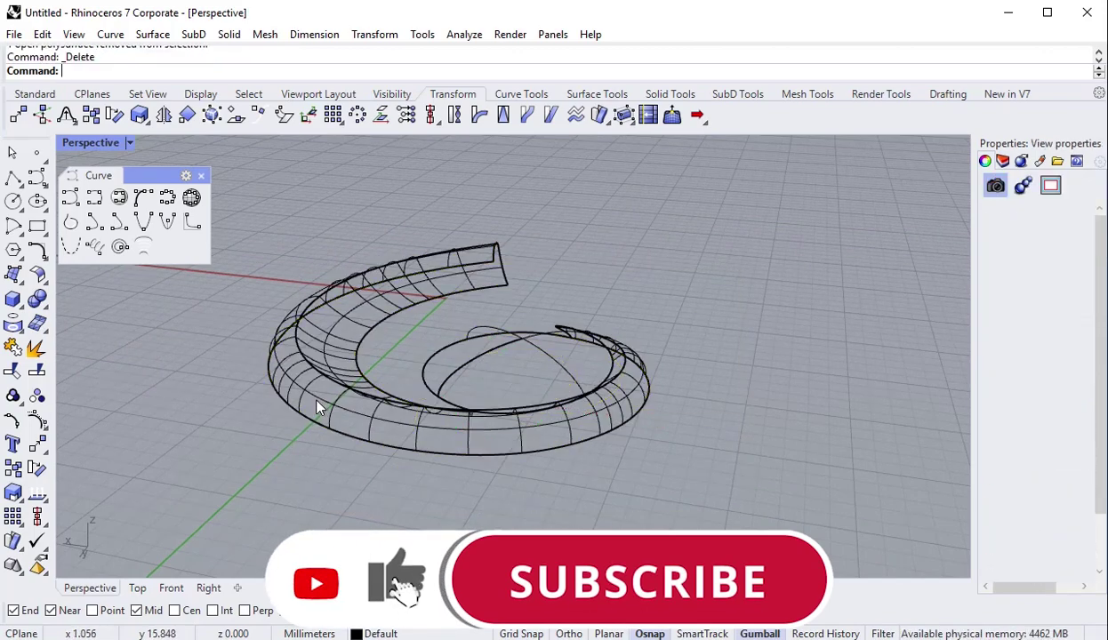
Set the Perspective view to Shaded and the Top view to Rendered, centring the spiral.
{"action": "left_click", "coordinate": [130, 143]}
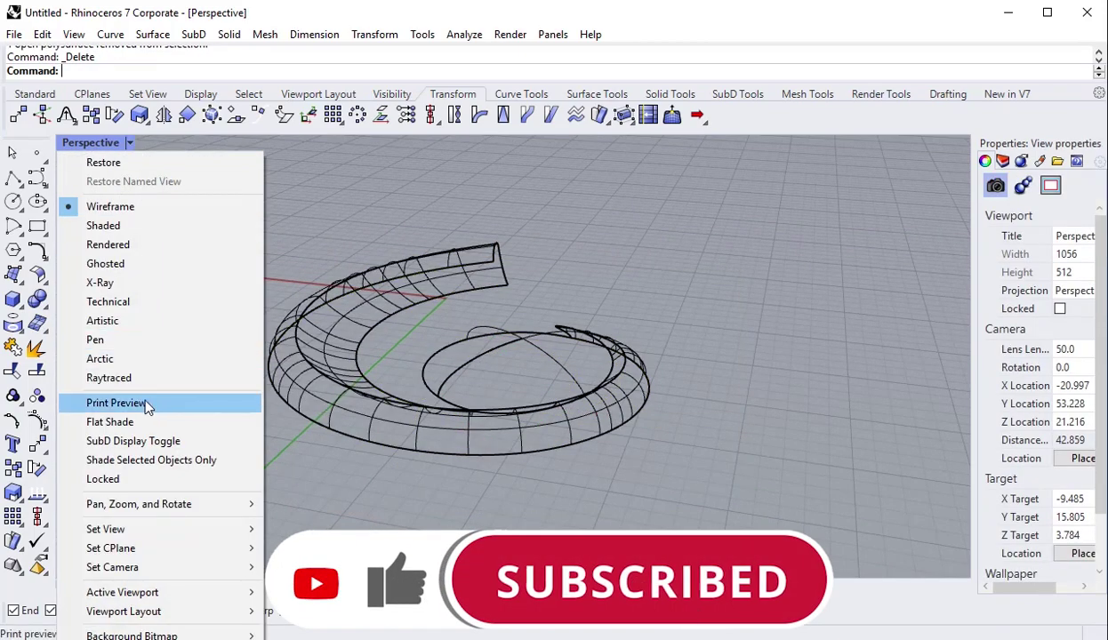
{"action": "left_click", "coordinate": [107, 226]}
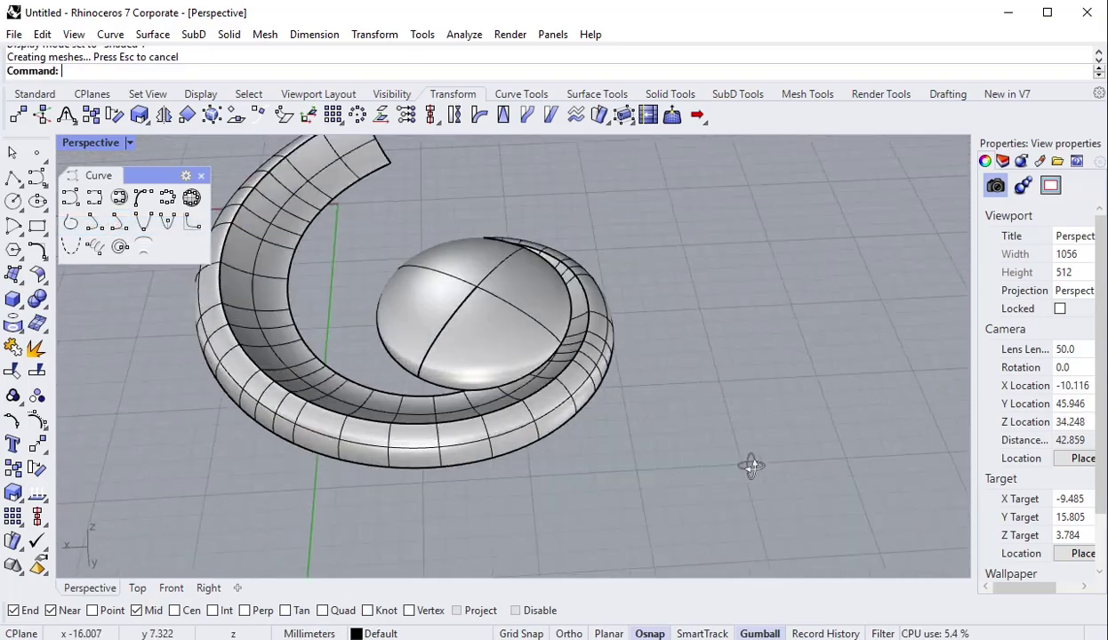
{"action": "mouse_move", "coordinate": [752, 463]}
{"action": "right_mouse_down"}
{"action": "mouse_move", "coordinate": [928, 366]}
{"action": "mouse_move", "coordinate": [881, 338]}
{"action": "mouse_move", "coordinate": [534, 463]}
{"action": "right_mouse_up"}
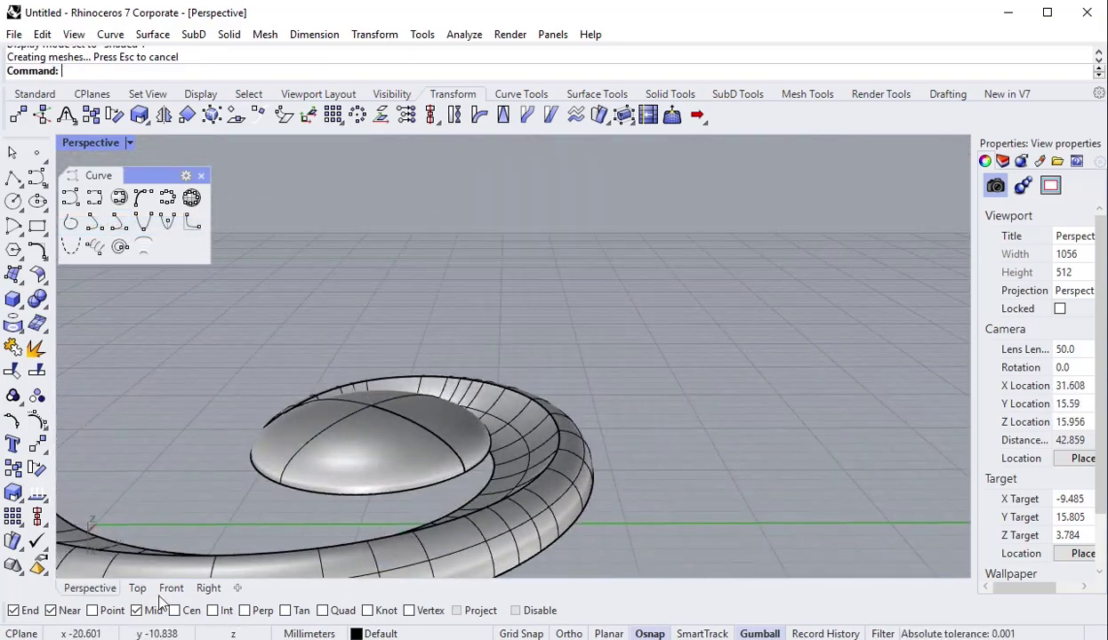
{"action": "left_click", "coordinate": [138, 588]}
{"action": "left_click", "coordinate": [92, 145]}
{"action": "left_click", "coordinate": [107, 238]}
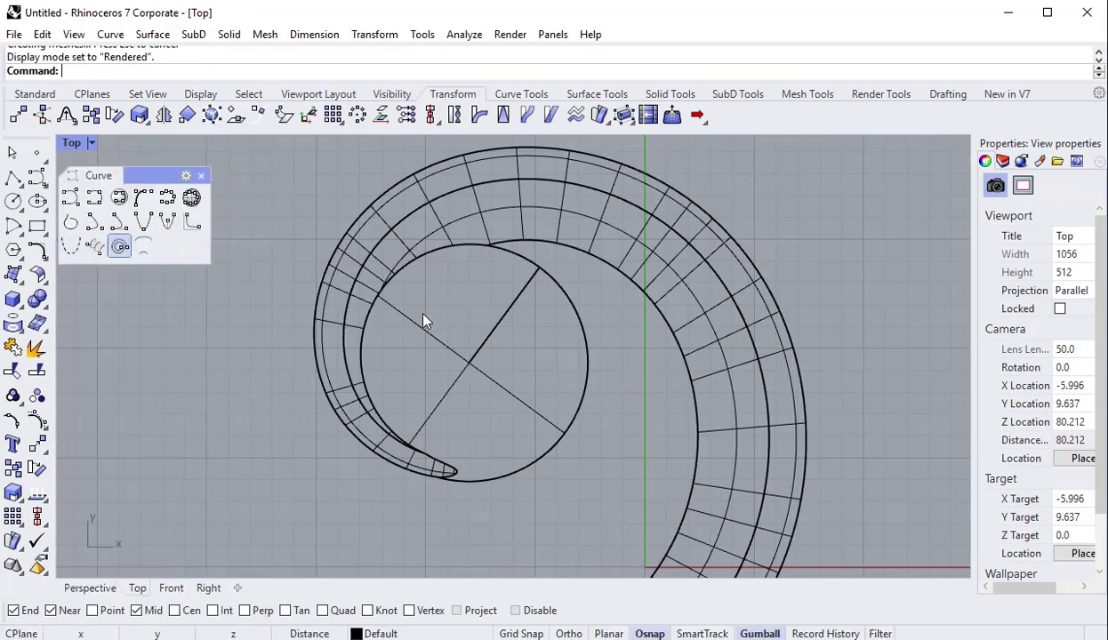
{"action": "scroll", "coordinate": [387, 291], "scroll_direction": "down", "scroll_amount": 3}
{"action": "scroll", "coordinate": [496, 383], "scroll_direction": "down", "scroll_amount": 2}
{"action": "scroll", "coordinate": [487, 382], "scroll_direction": "up", "scroll_amount": 4}
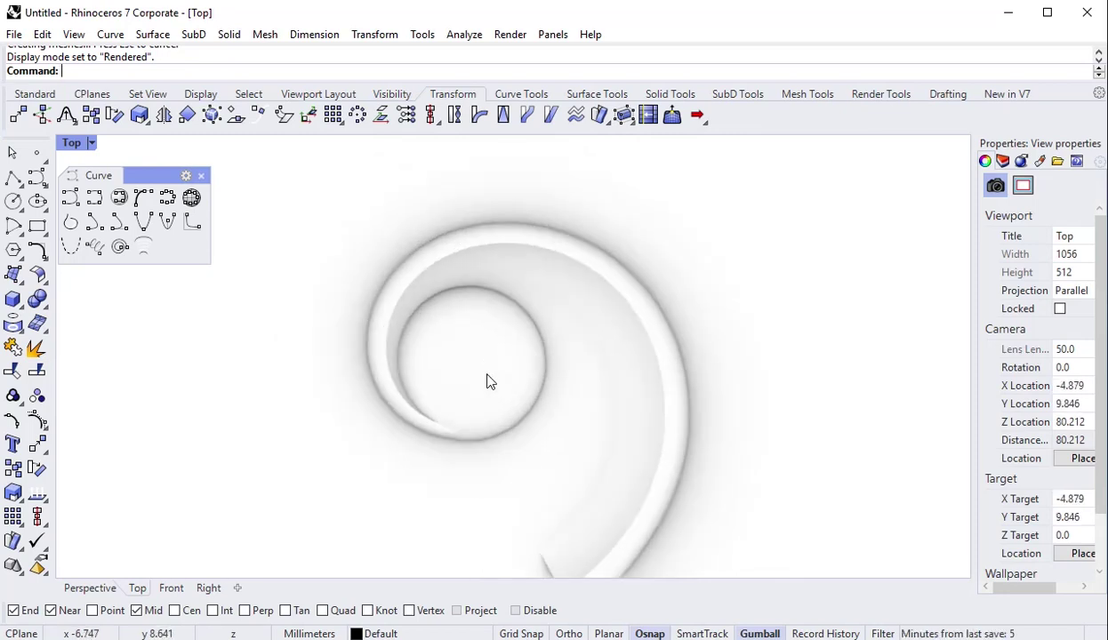
{"action": "right_click_drag", "start_coordinate": [498, 416], "coordinate": [483, 360]}
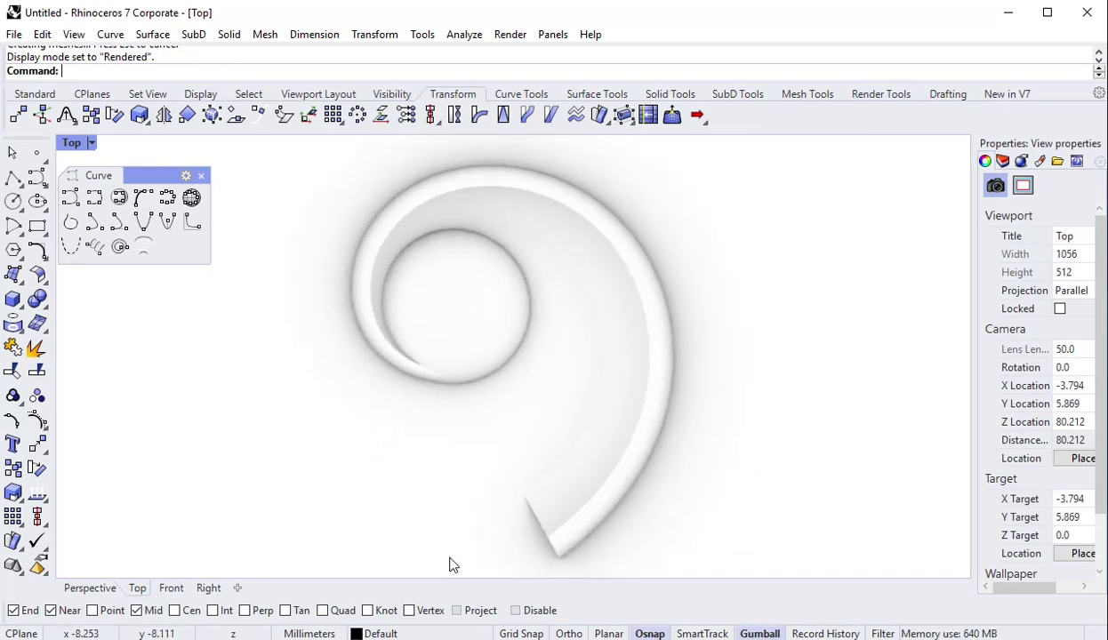